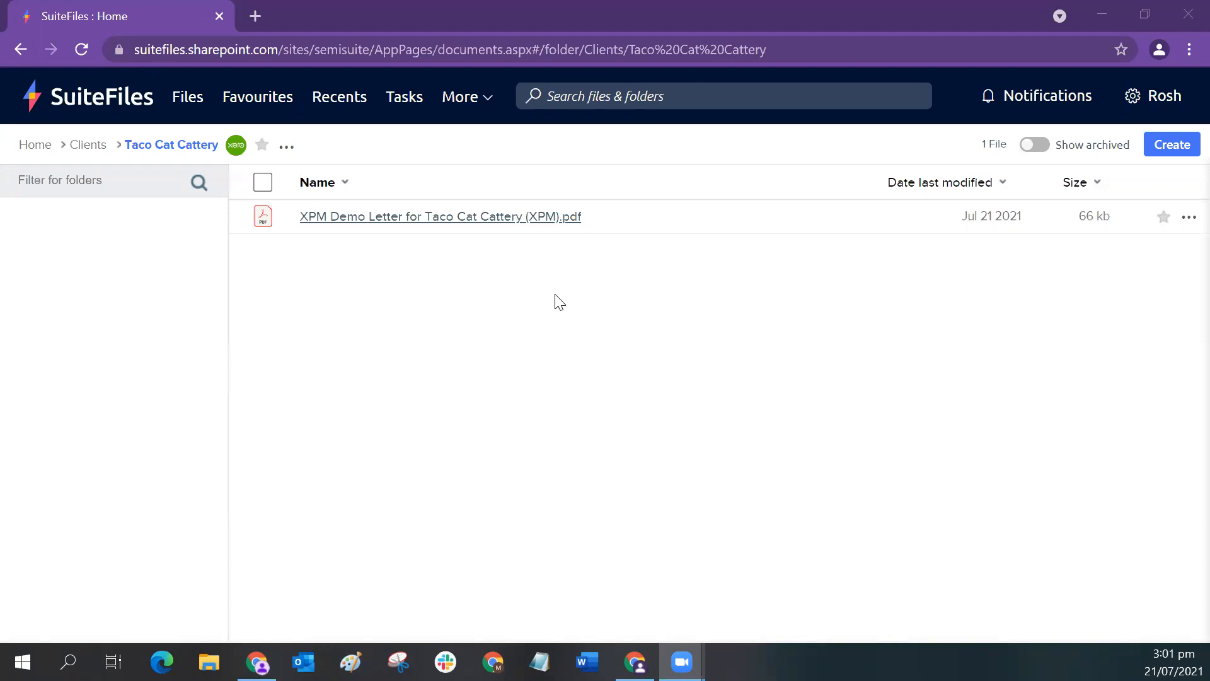
- Open the XPM Demo Letter for Taco Cat Cattery (XPM).pdf file for annotation
left_click(411, 222)
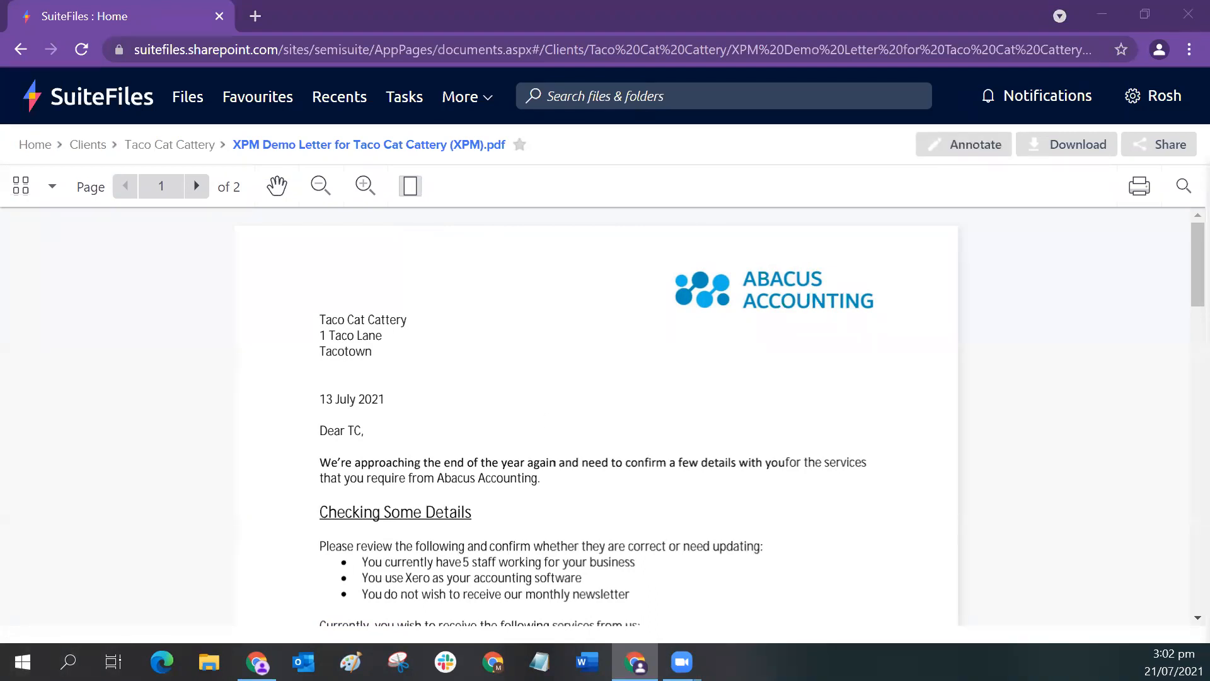
left_click(953, 150)
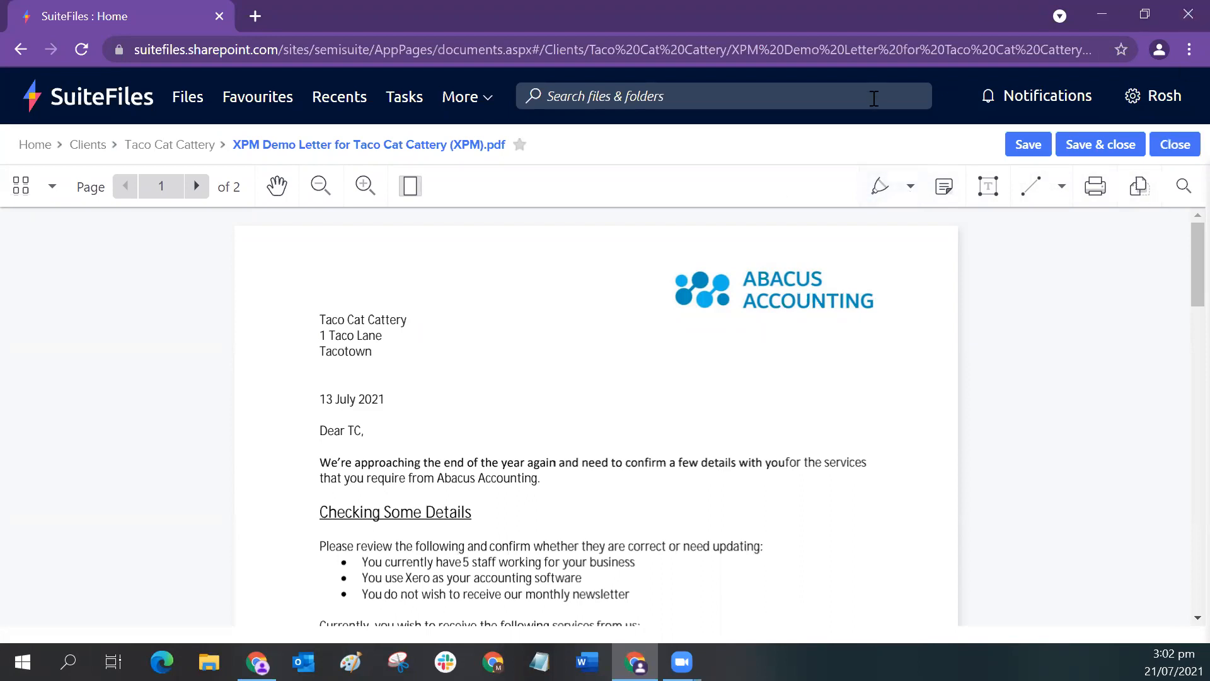
- Draw a blue freehand zigzag line with the Drawing tool between the address block and the logo
left_click(881, 191)
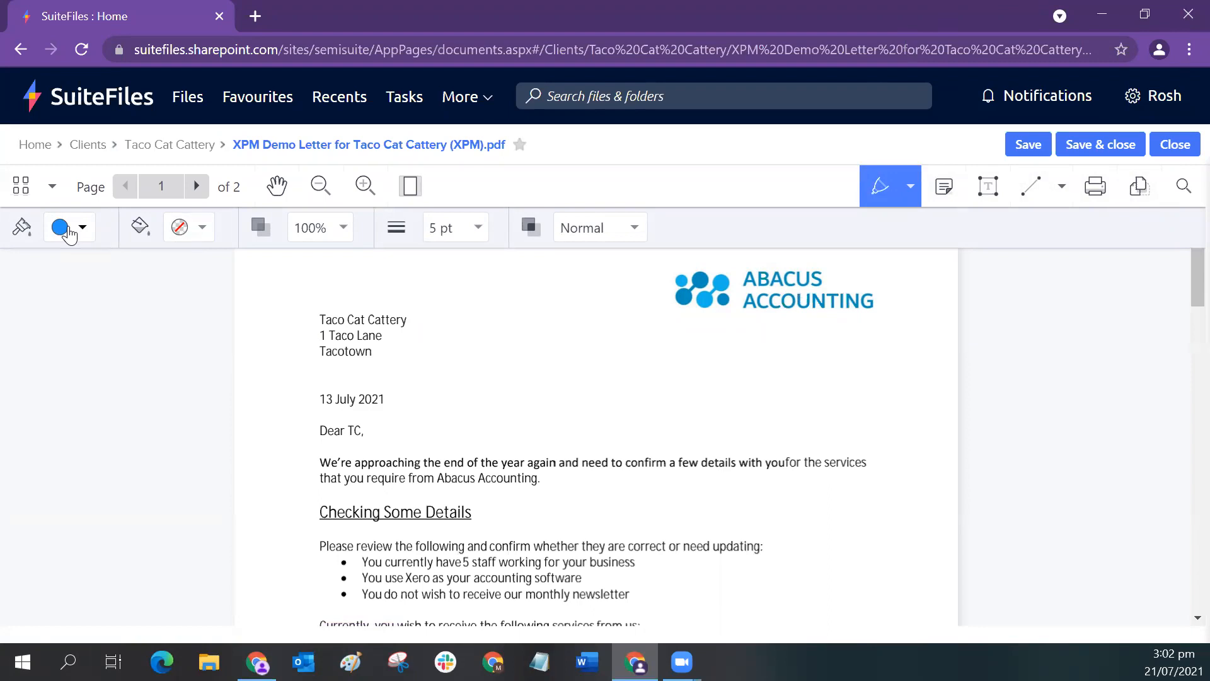
mouse_move(437, 407)
left_mouse_down()
mouse_move(548, 316)
mouse_move(810, 368)
left_mouse_up()
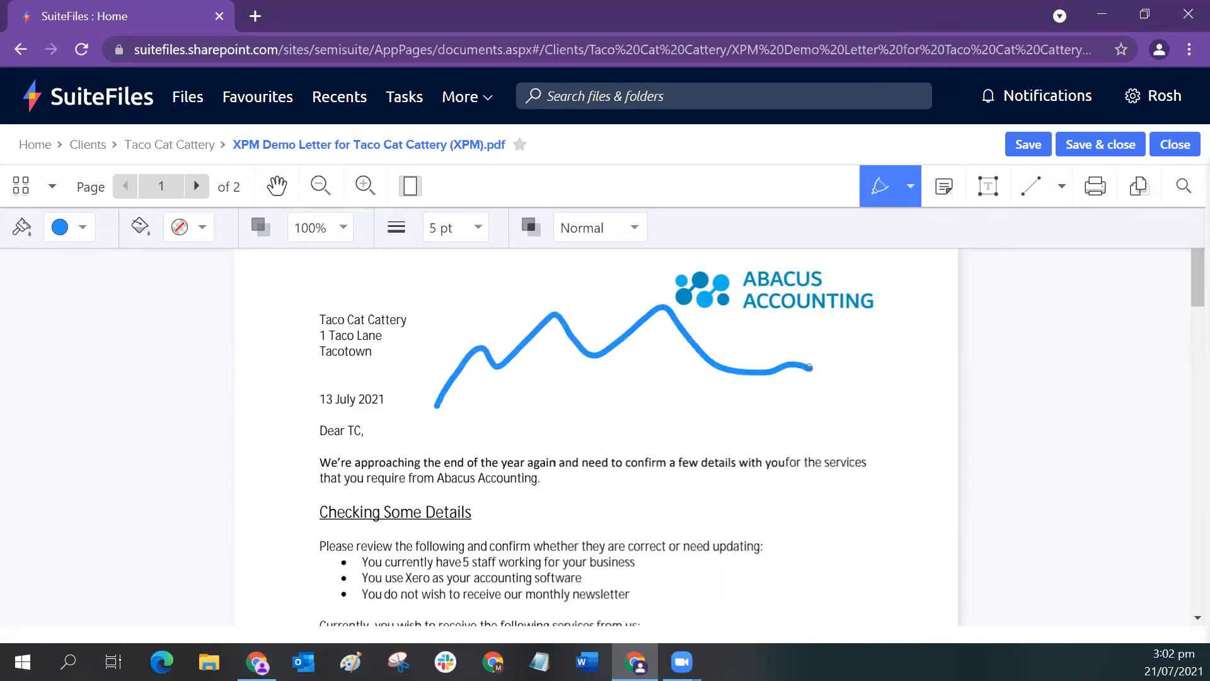
left_click_drag(809, 367, 813, 368)
- Set the drawing colour to red and circle the letter's date and greeting
left_click(82, 230)
left_click(64, 267)
mouse_move(388, 380)
left_mouse_down()
mouse_move(306, 435)
mouse_move(419, 377)
mouse_move(389, 381)
left_mouse_up()
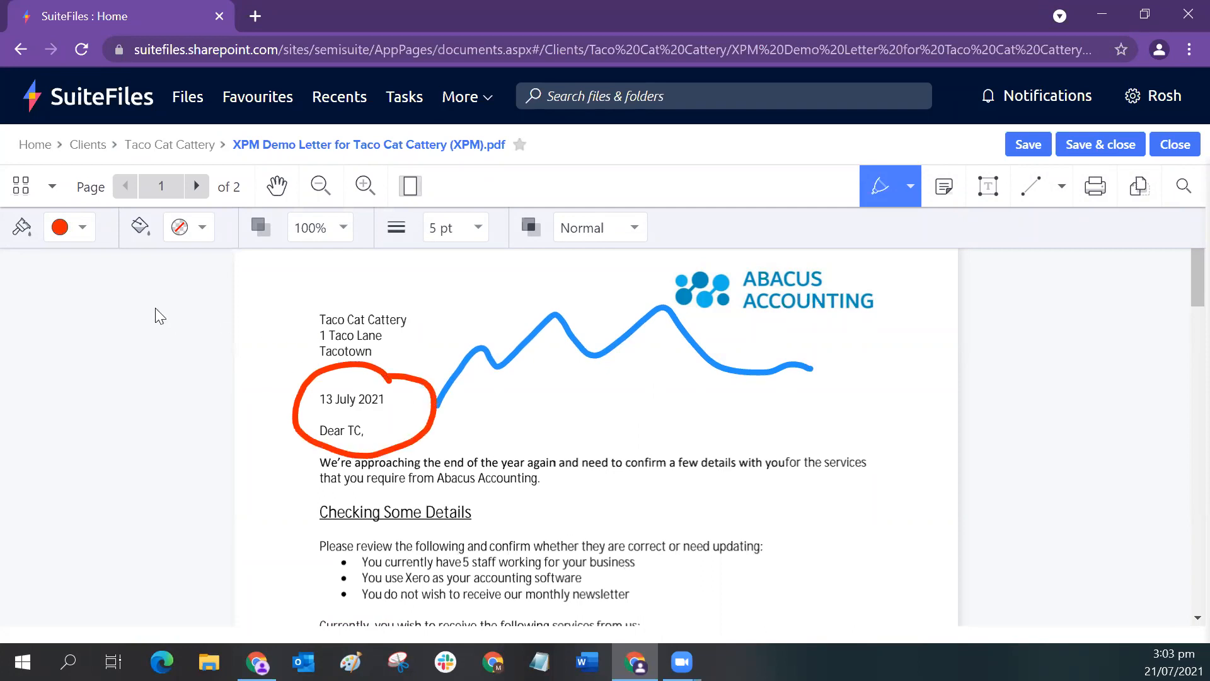
- Set the drawing's fill to red and draw a solid red rectangle over the middle of the opening paragraph
left_click(83, 228)
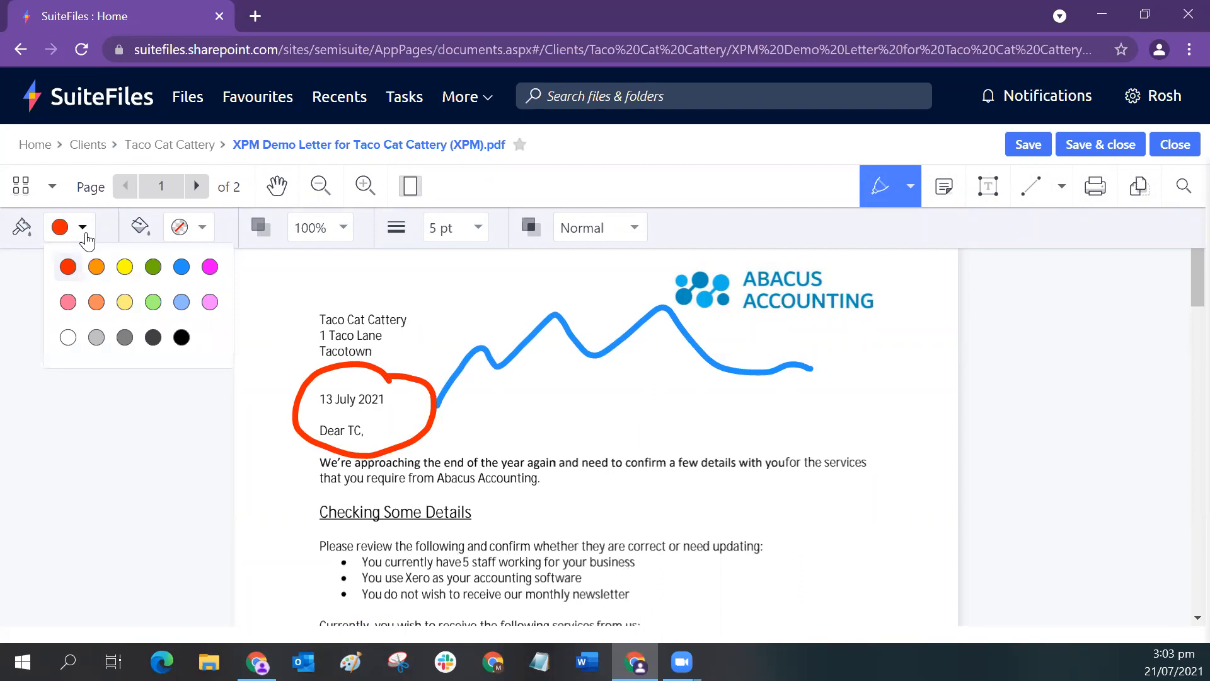
left_click(84, 237)
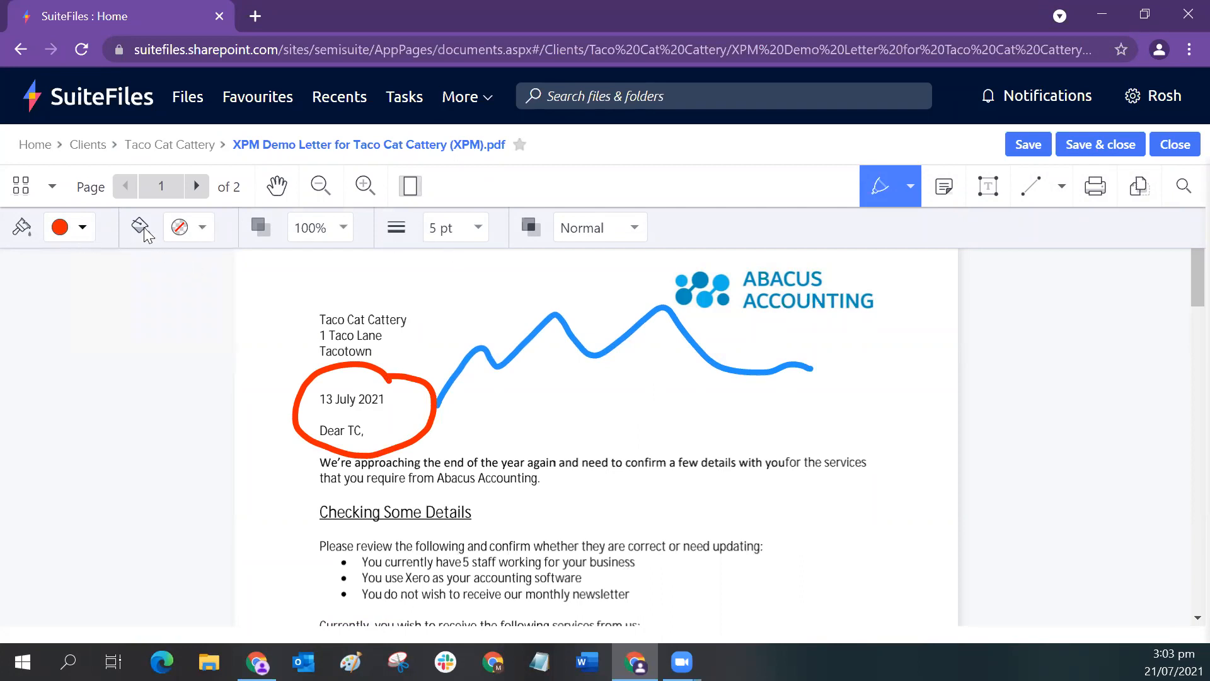
left_click(203, 229)
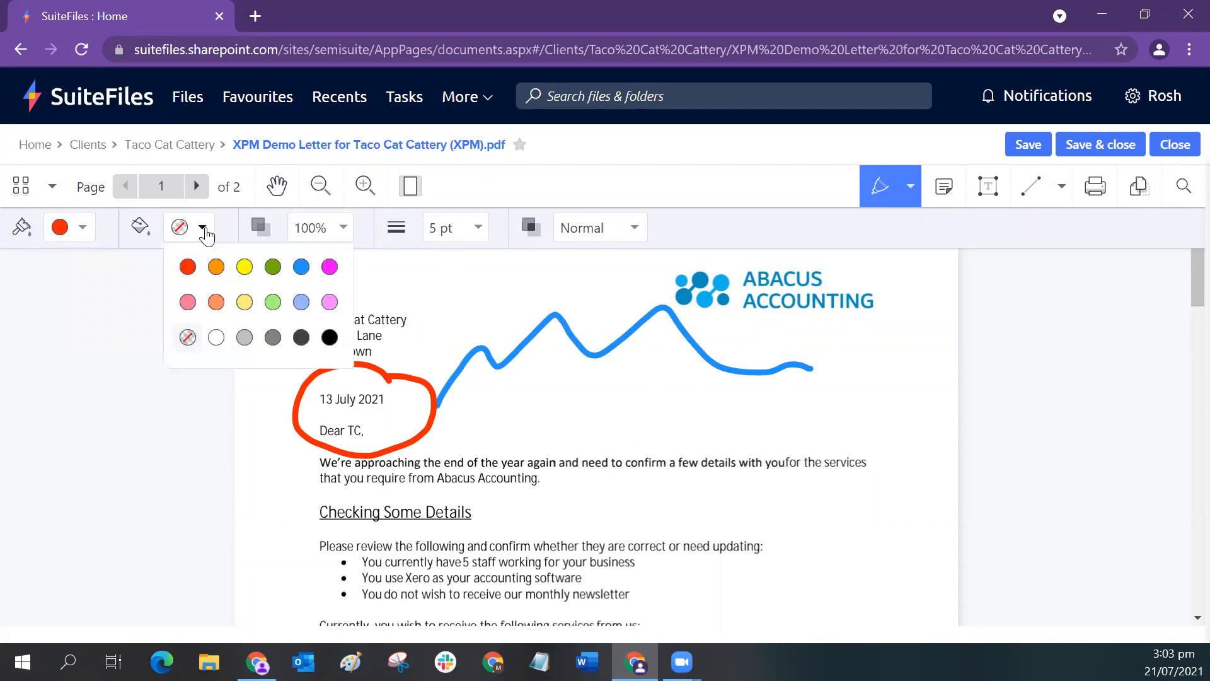
left_click(188, 266)
mouse_move(572, 381)
left_mouse_down()
mouse_move(461, 421)
mouse_move(576, 503)
mouse_move(697, 502)
mouse_move(714, 524)
left_mouse_up()
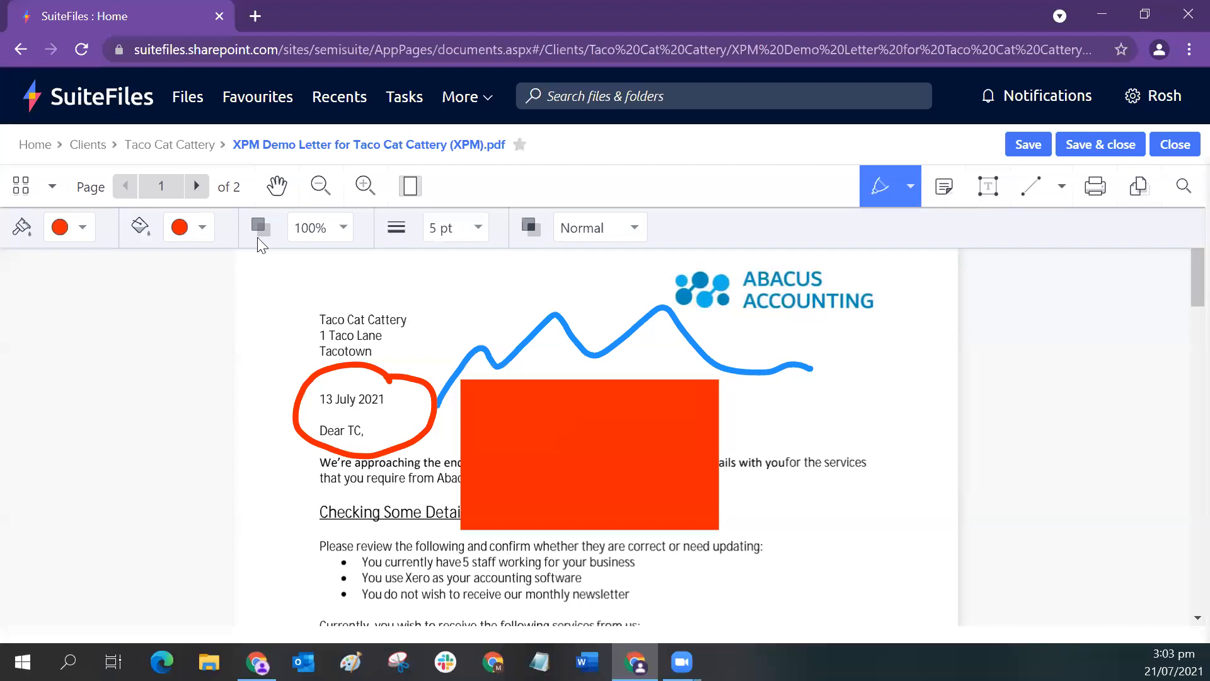
- Set the drawing opacity to 35% and draw a second red rectangle over the right end of the opening paragraph
left_click(343, 228)
left_click_drag(375, 265, 292, 271)
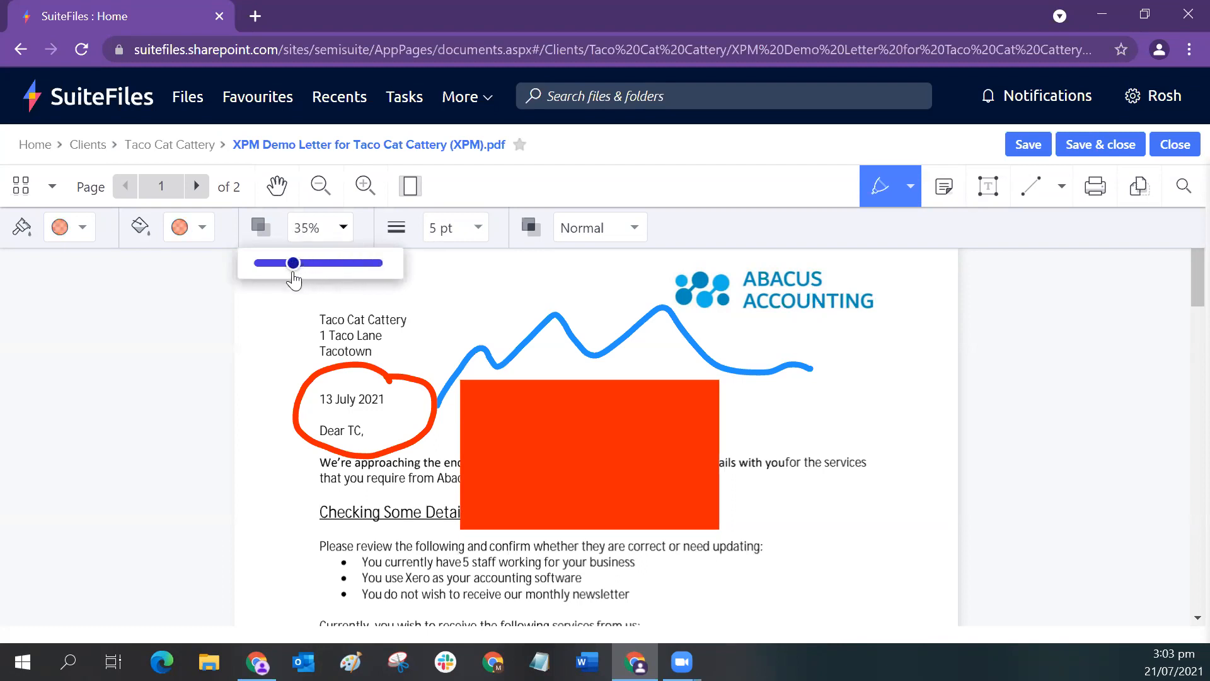
left_click_drag(772, 404, 918, 508)
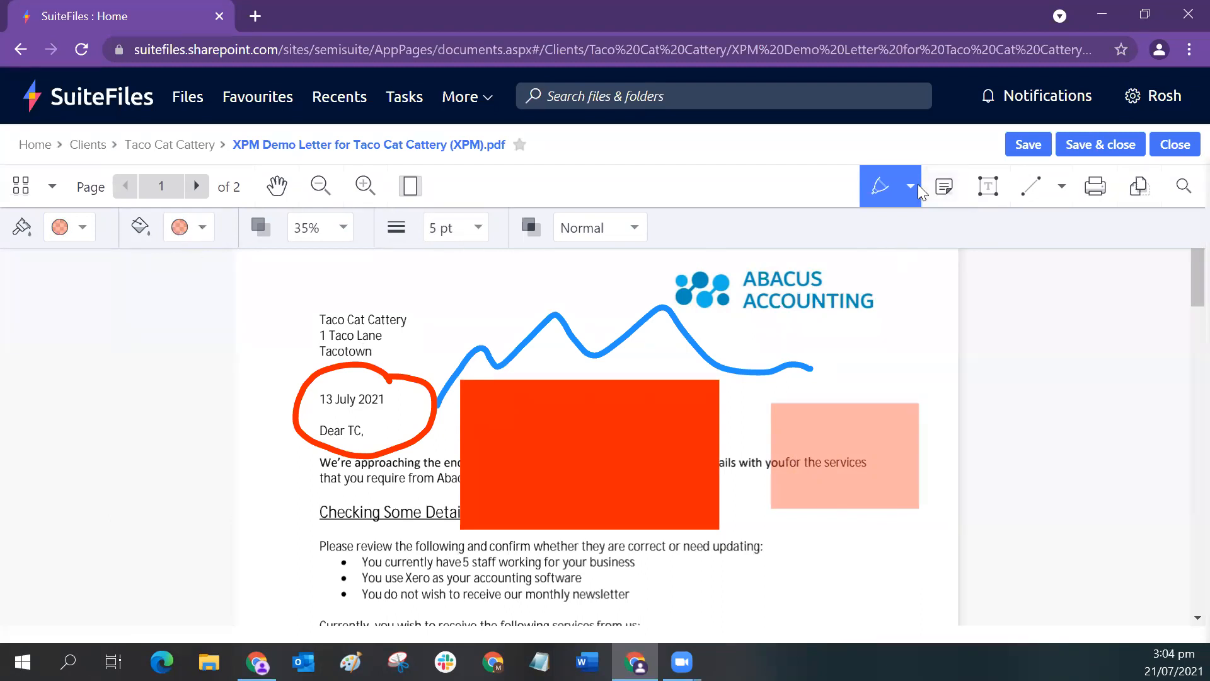
- Set the drawing line thickness to 1 pt and leave the Drawing tool
left_click(478, 228)
mouse_move(414, 263)
left_mouse_down()
mouse_move(444, 269)
mouse_move(397, 278)
left_mouse_up()
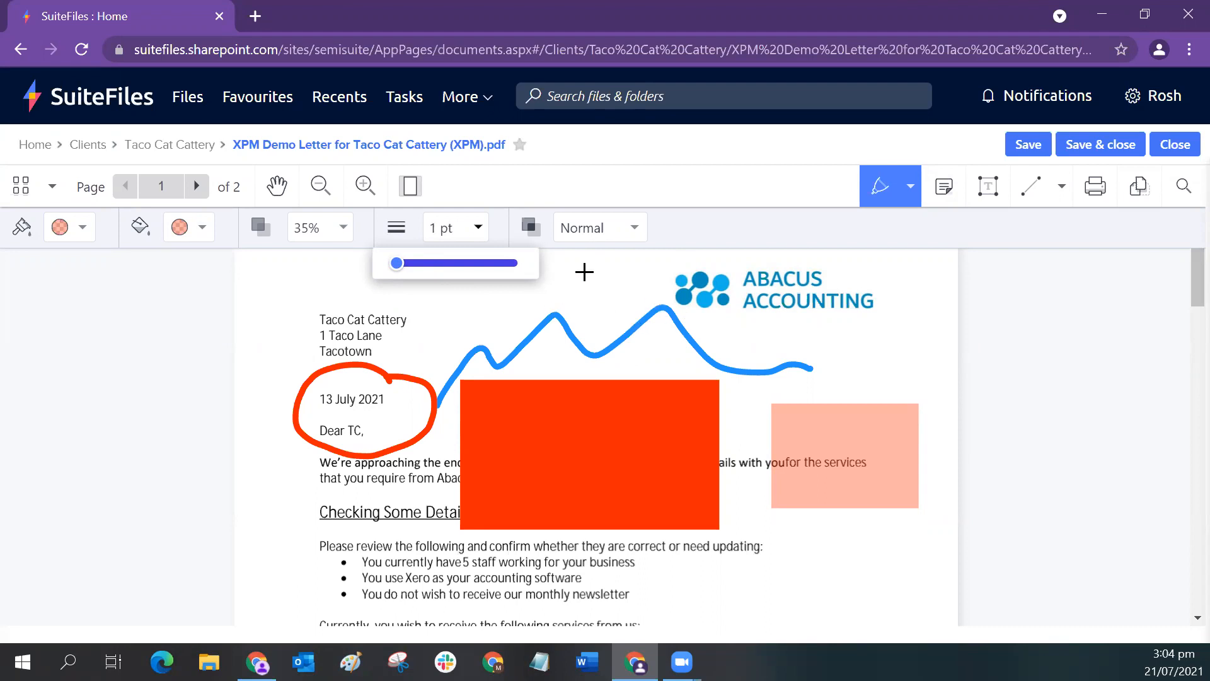
left_click(885, 197)
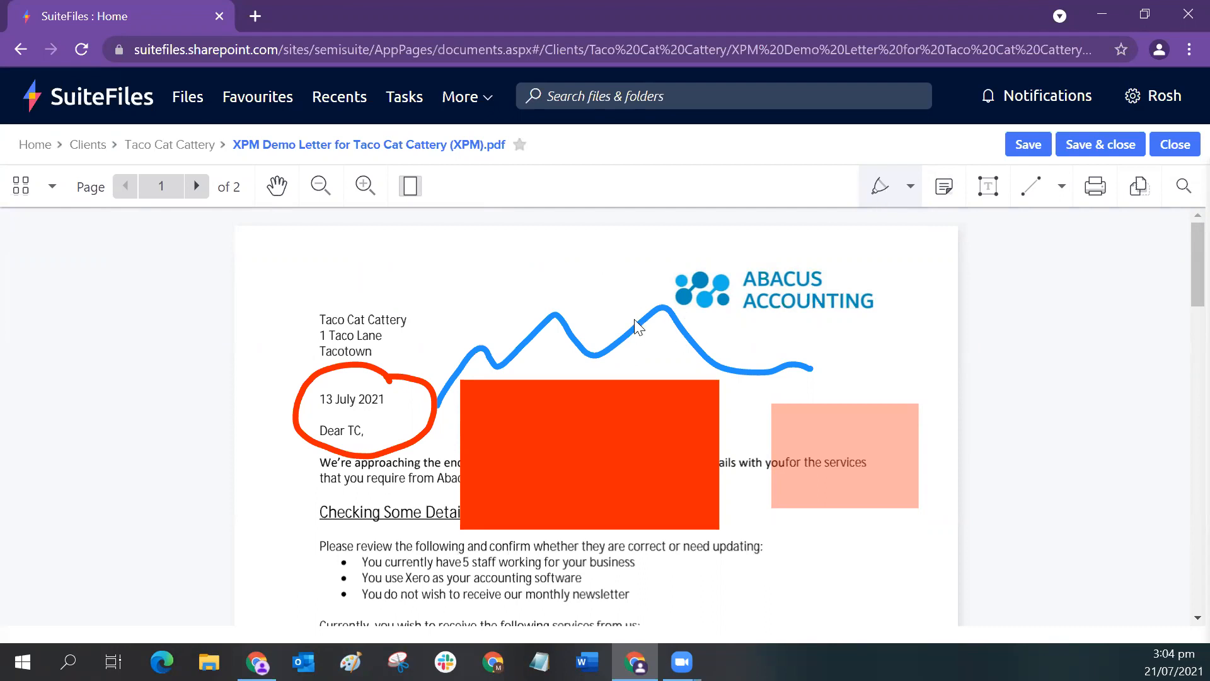
- Delete the translucent rectangle and the solid red rectangle from the letter
left_click(830, 438)
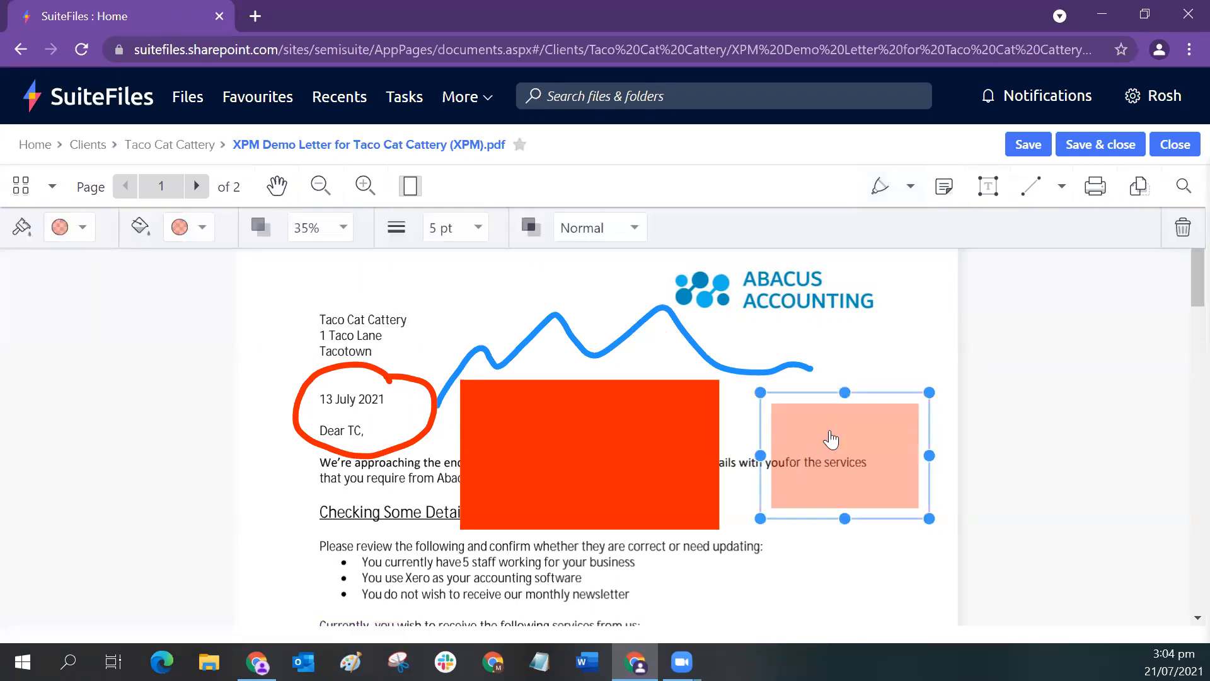
left_click(1183, 232)
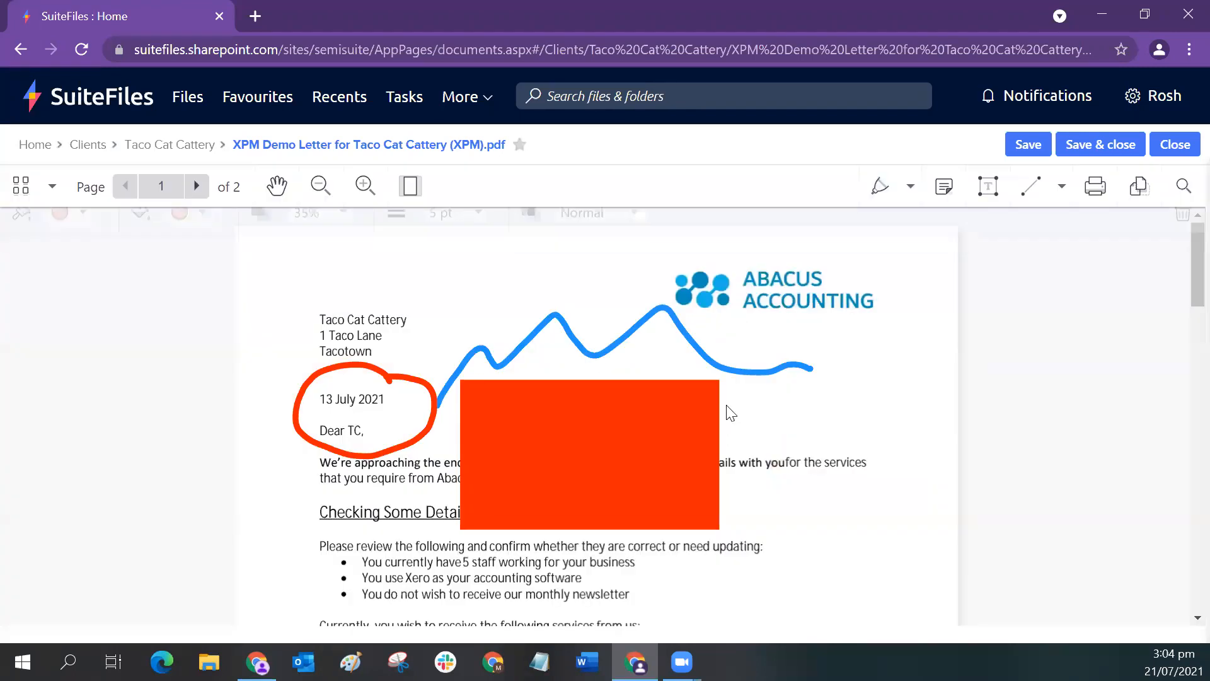
left_click(728, 410)
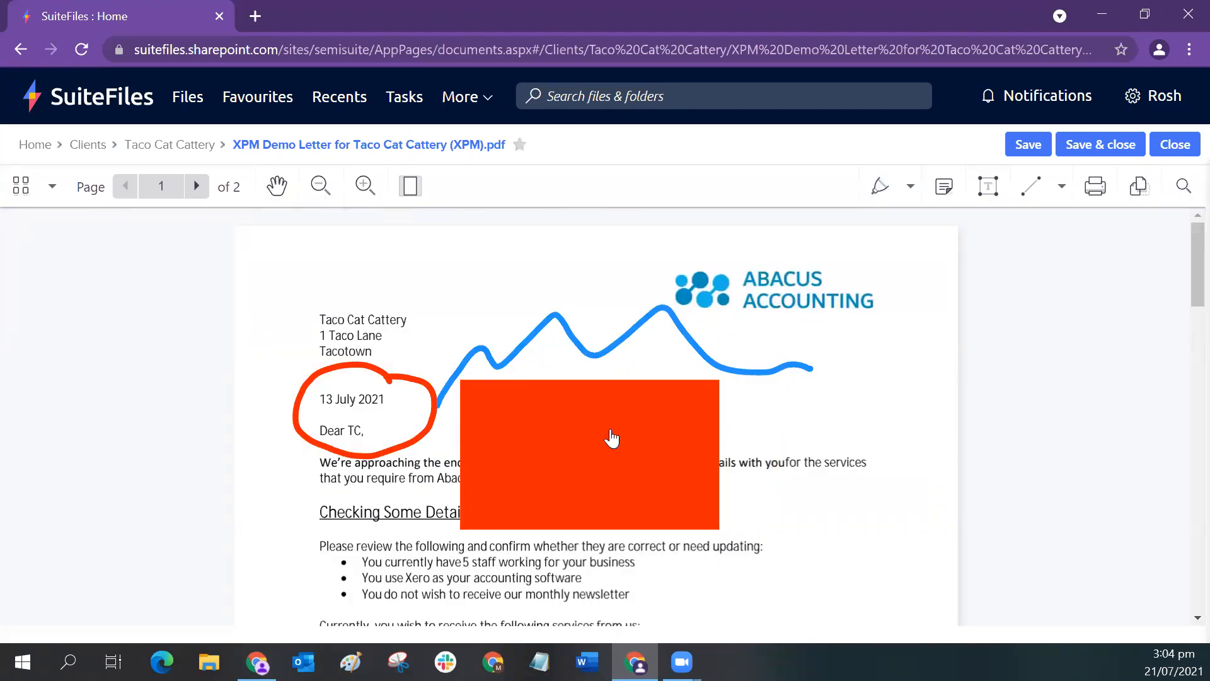
left_click(565, 452)
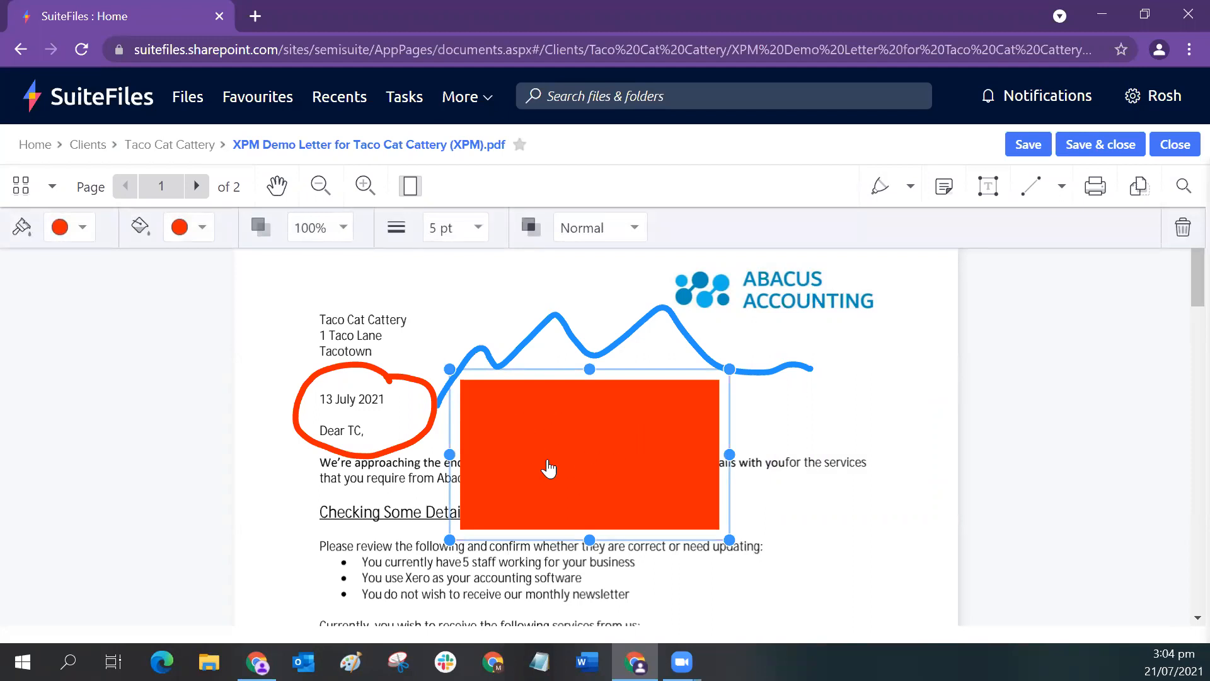
key("Delete")
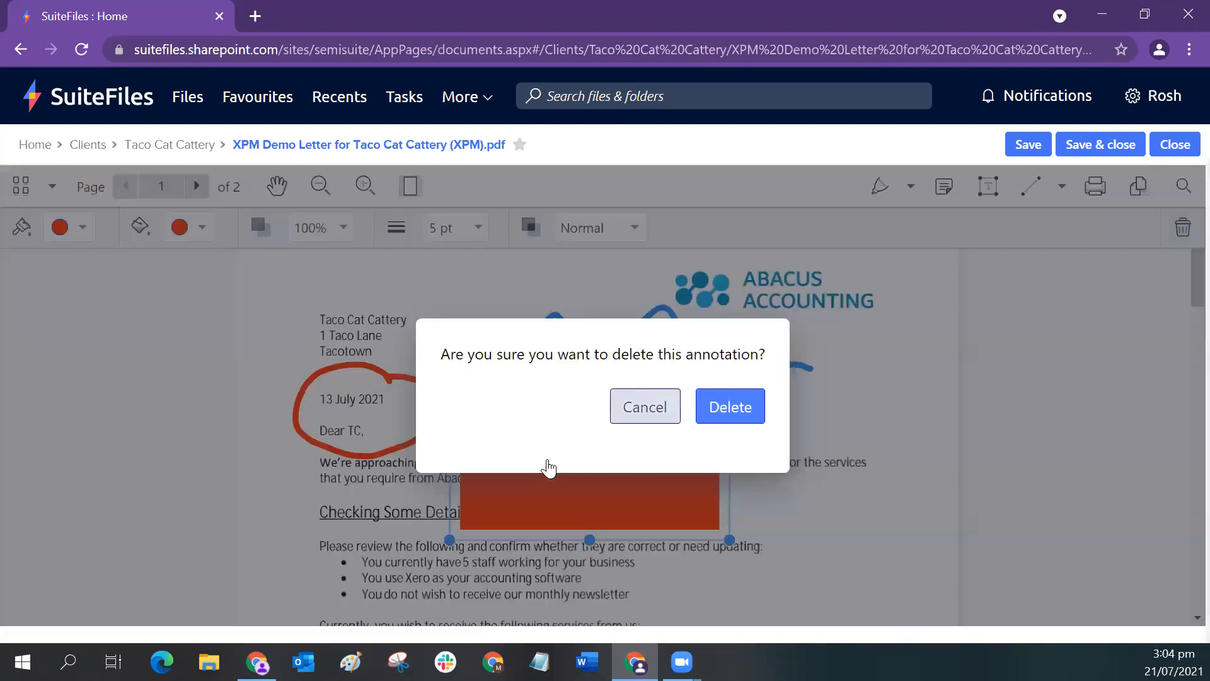
key("Tab")
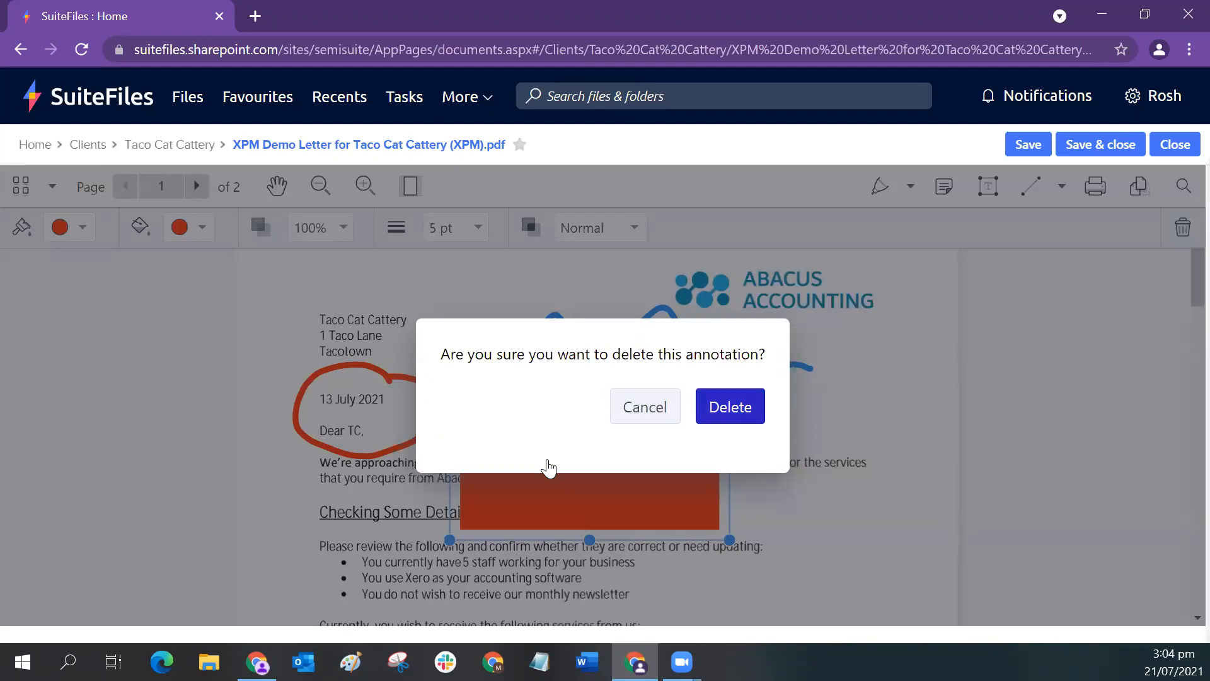
key("Return")
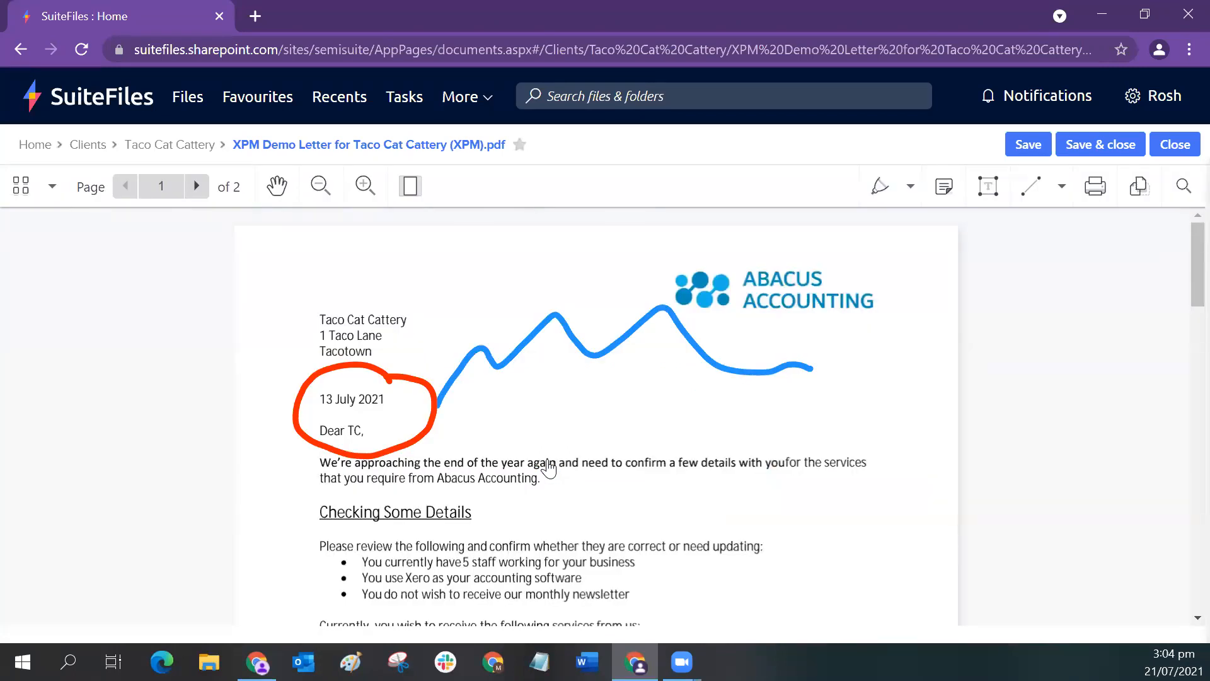
- Delete the red circle around the date and the blue zigzag line
left_click(379, 378)
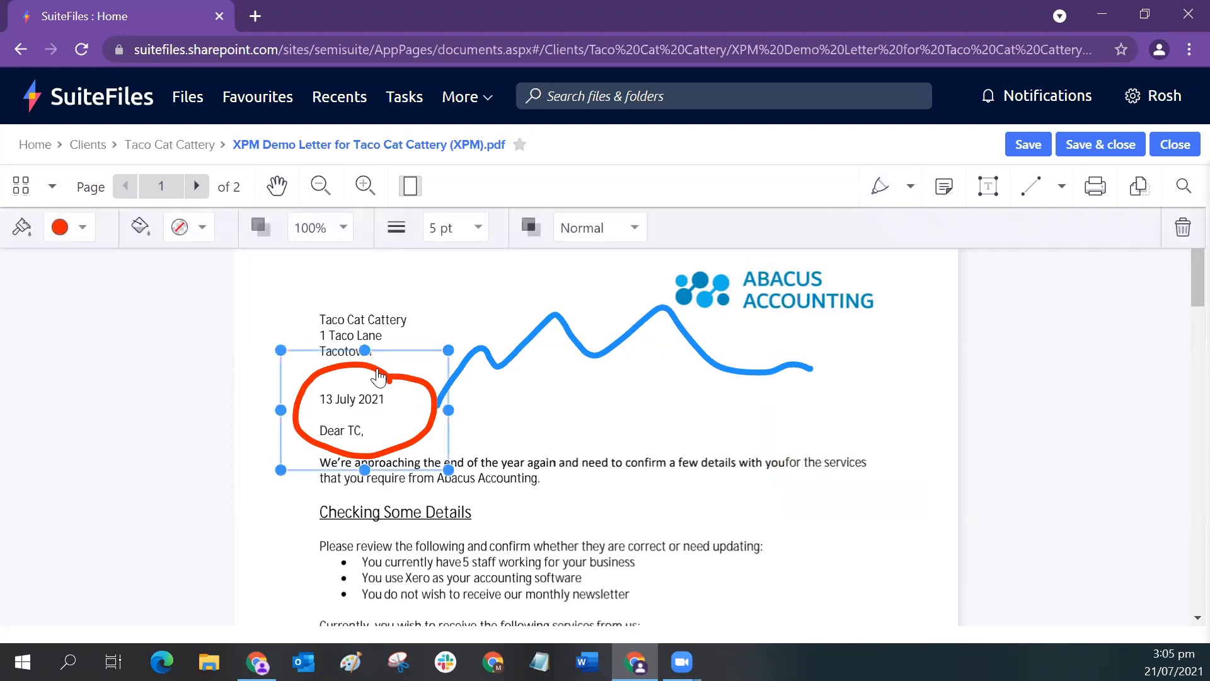
key("Delete")
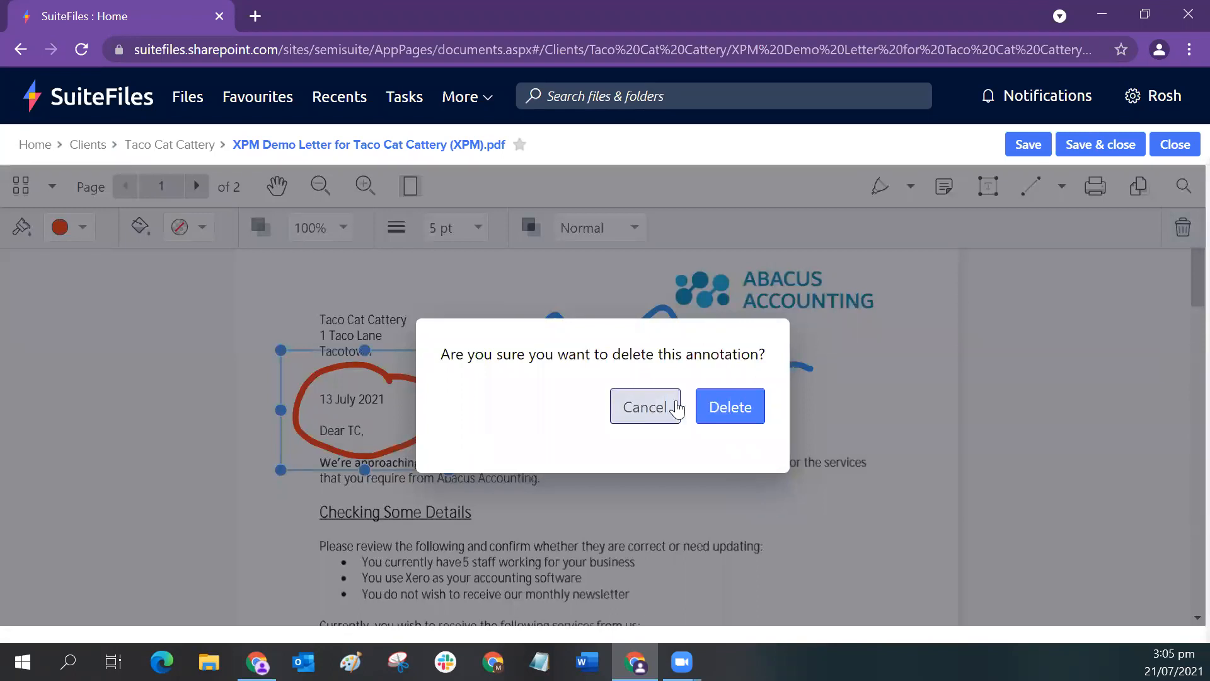
left_click(718, 407)
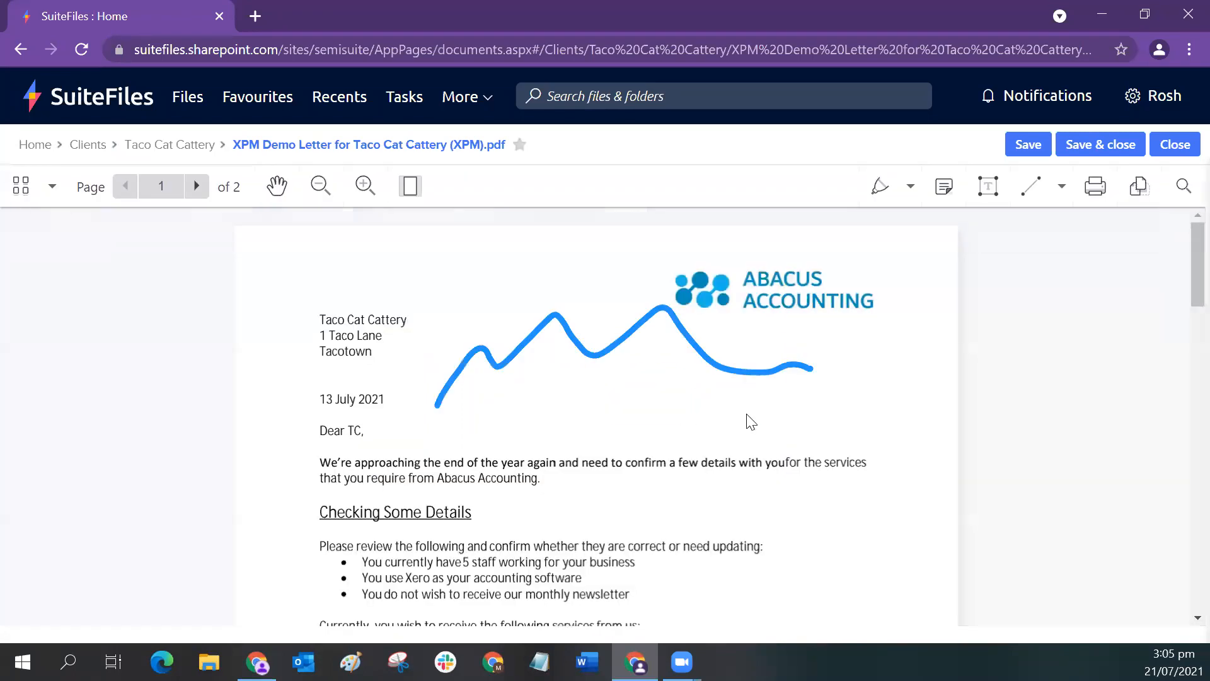
left_click(724, 373)
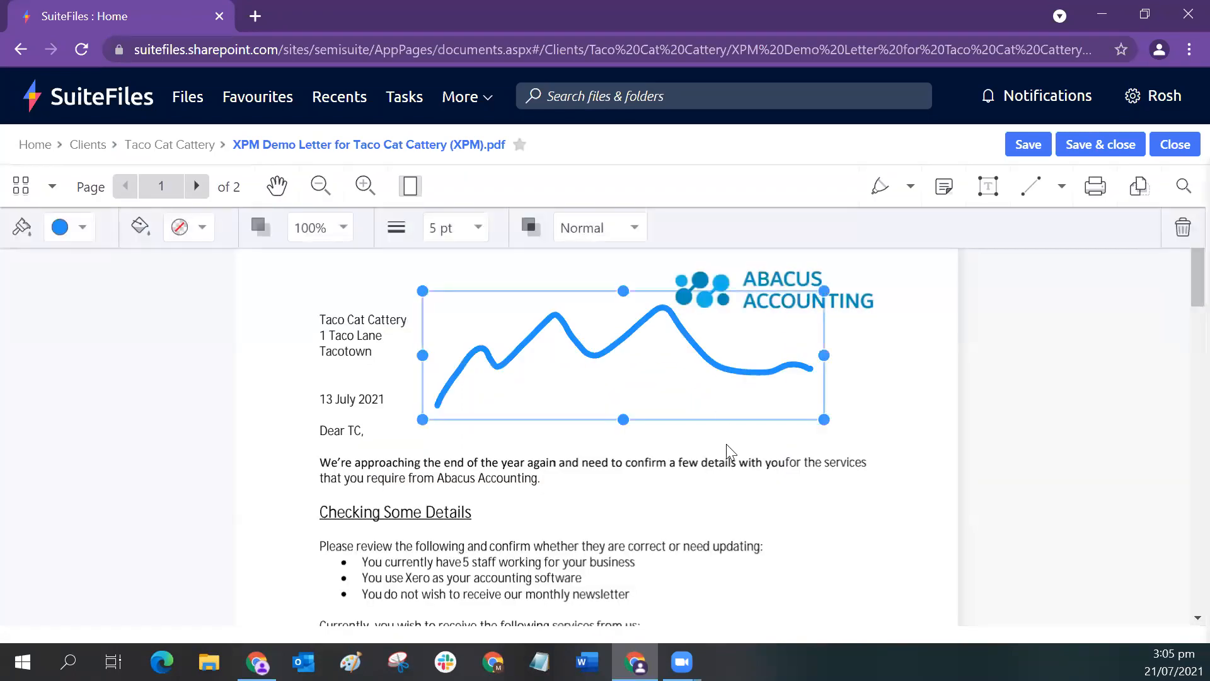
key("Delete")
left_click(729, 408)
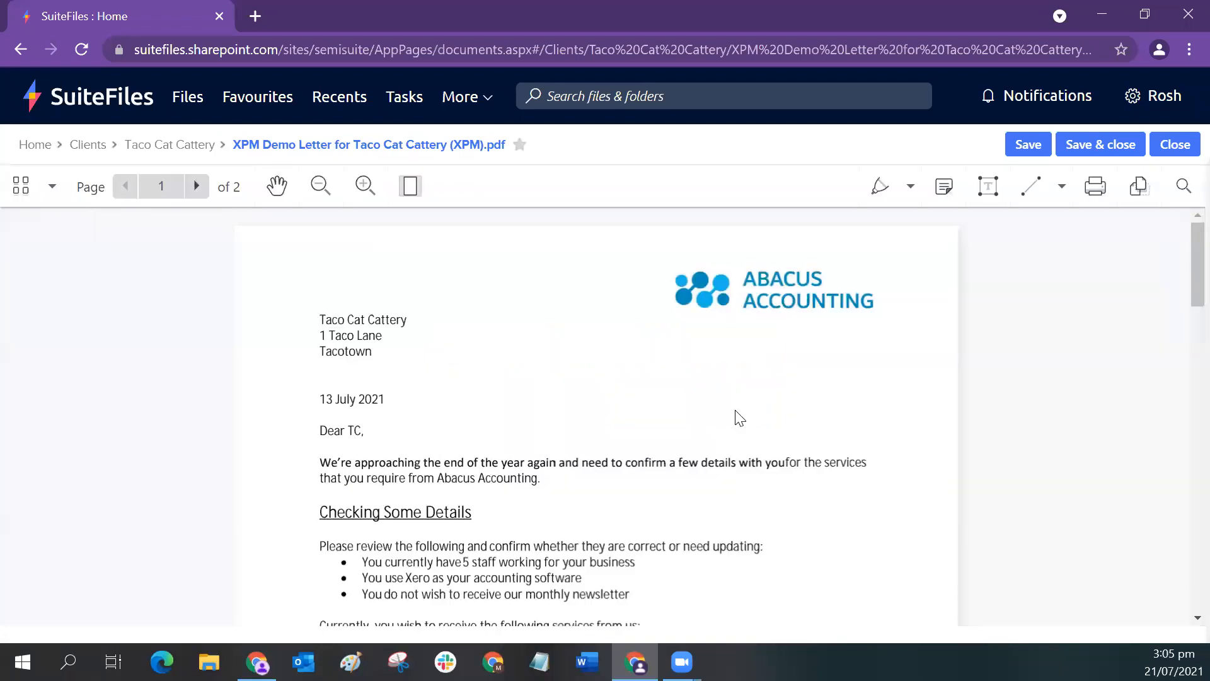
- Mark both lines of the opening paragraph in yellow with the Freeform Highlight tool
left_click(912, 188)
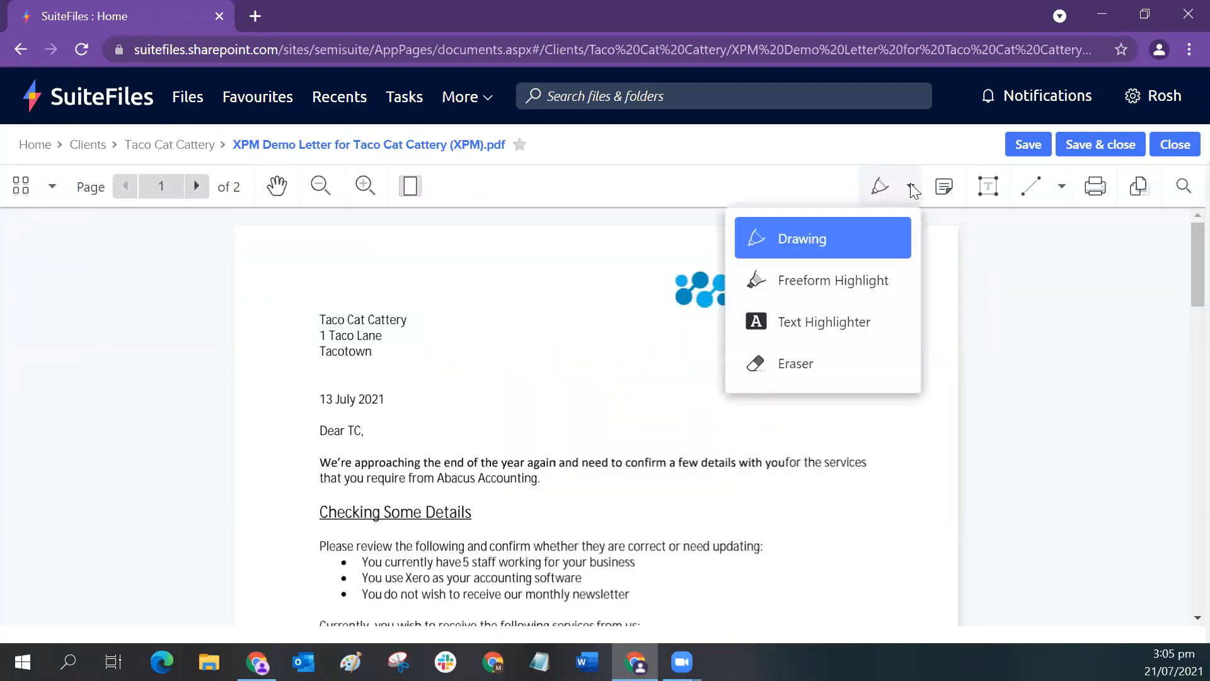
left_click(799, 285)
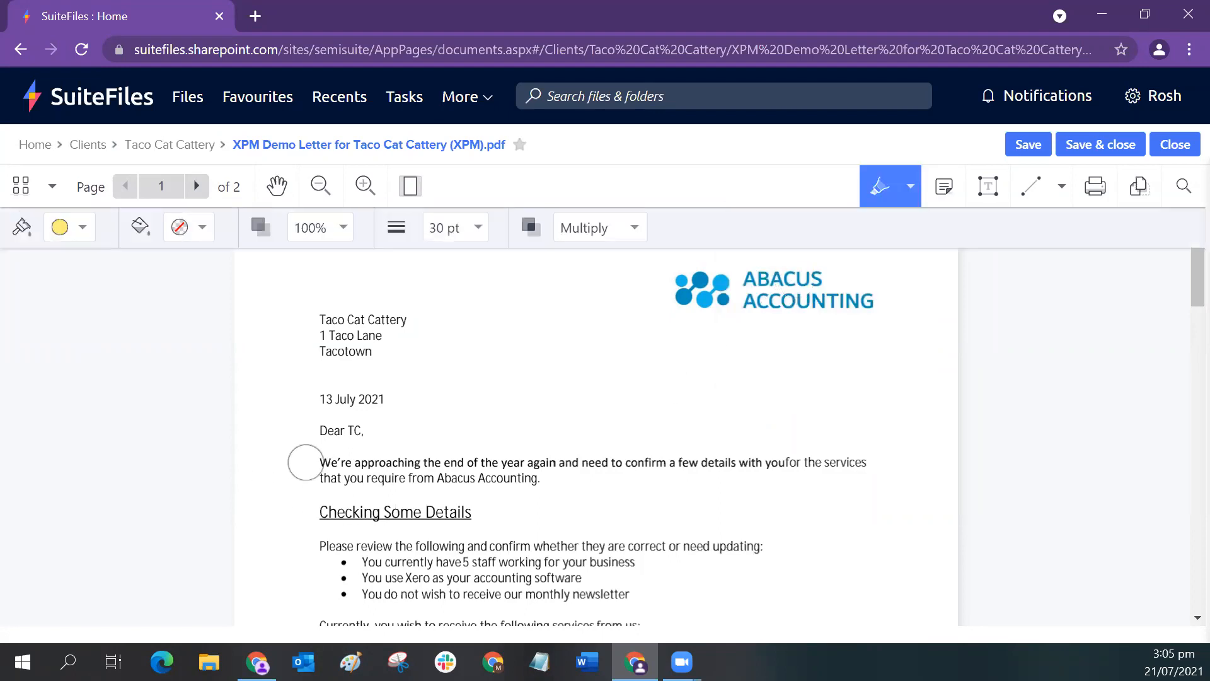
left_click_drag(306, 462, 870, 462)
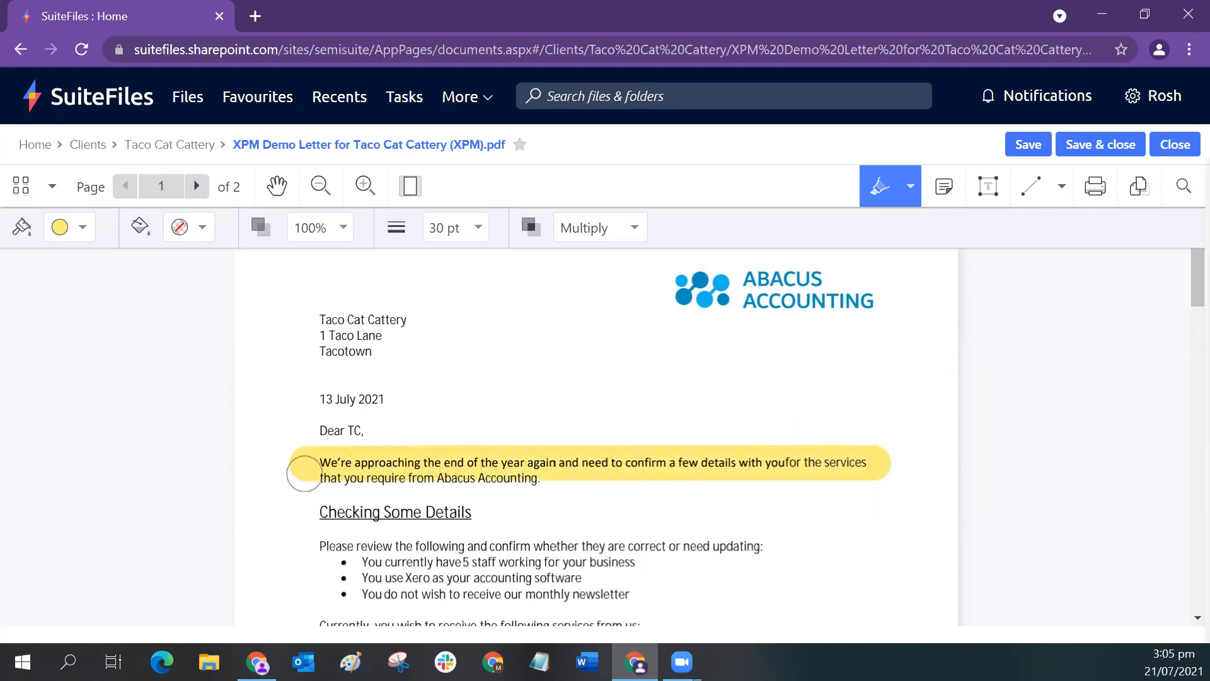
left_click_drag(303, 466, 578, 474)
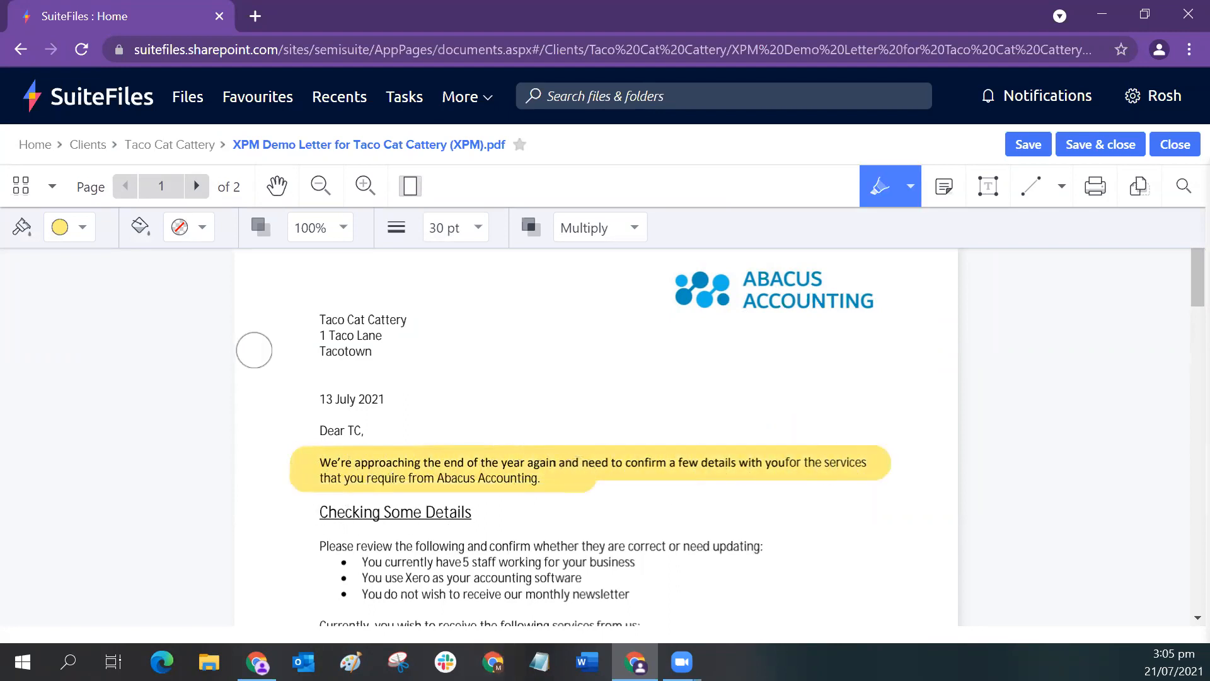
- Set the freeform highlight colour to light green and highlight the "Checking Some Details" heading
left_click(82, 230)
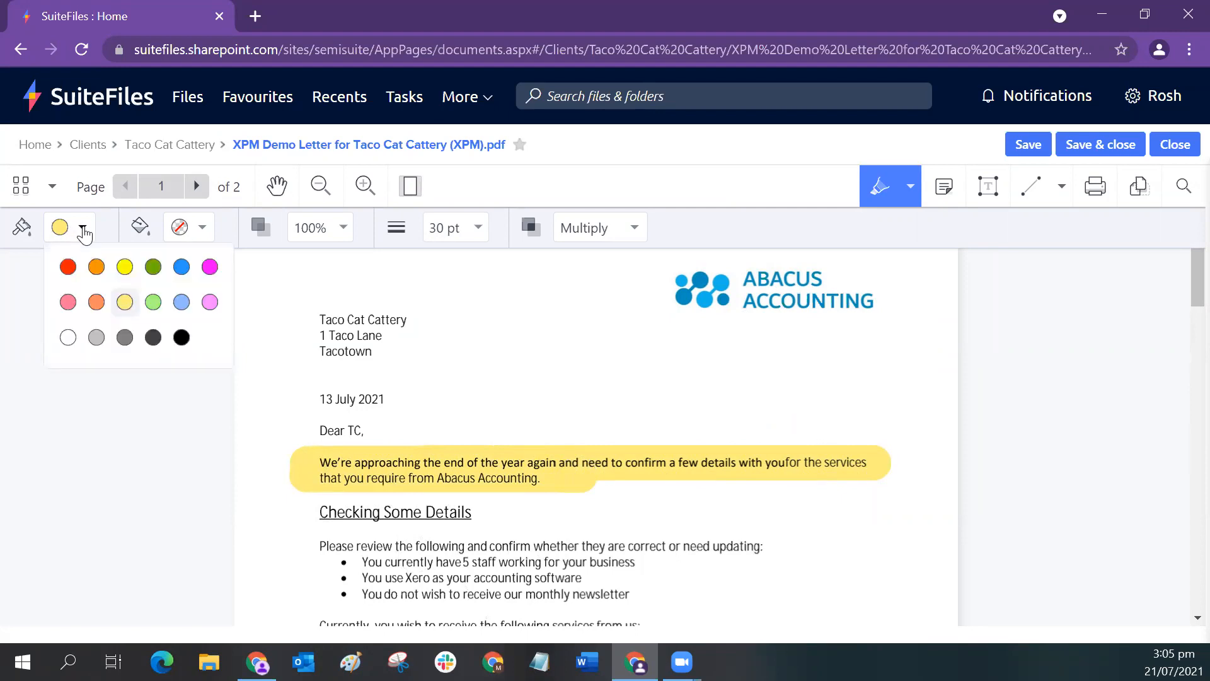
left_click(153, 302)
left_click_drag(304, 508, 468, 512)
- Set the freeform highlight colour to light pink and cover the "Please review the following" line and its three bullets
left_click(82, 230)
left_click(192, 302)
mouse_move(305, 558)
left_mouse_down()
mouse_move(376, 546)
mouse_move(704, 550)
mouse_move(509, 573)
mouse_move(284, 564)
left_mouse_up()
mouse_move(635, 562)
left_mouse_down()
mouse_move(725, 575)
mouse_move(571, 596)
mouse_move(312, 602)
mouse_move(282, 541)
mouse_move(686, 540)
mouse_move(624, 541)
left_mouse_up()
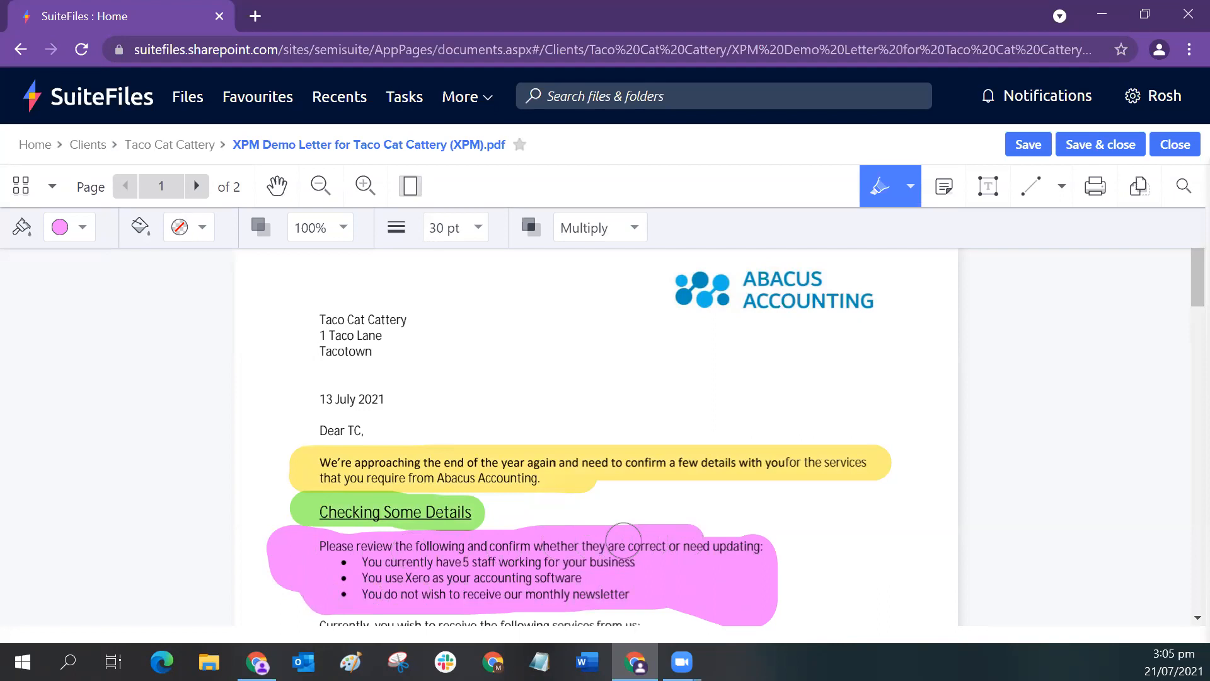
- Highlight the sentence "Currently, you wish to receive the following services from us:" in yellow with the Text Highlighter
scroll(624, 540, "down", 3)
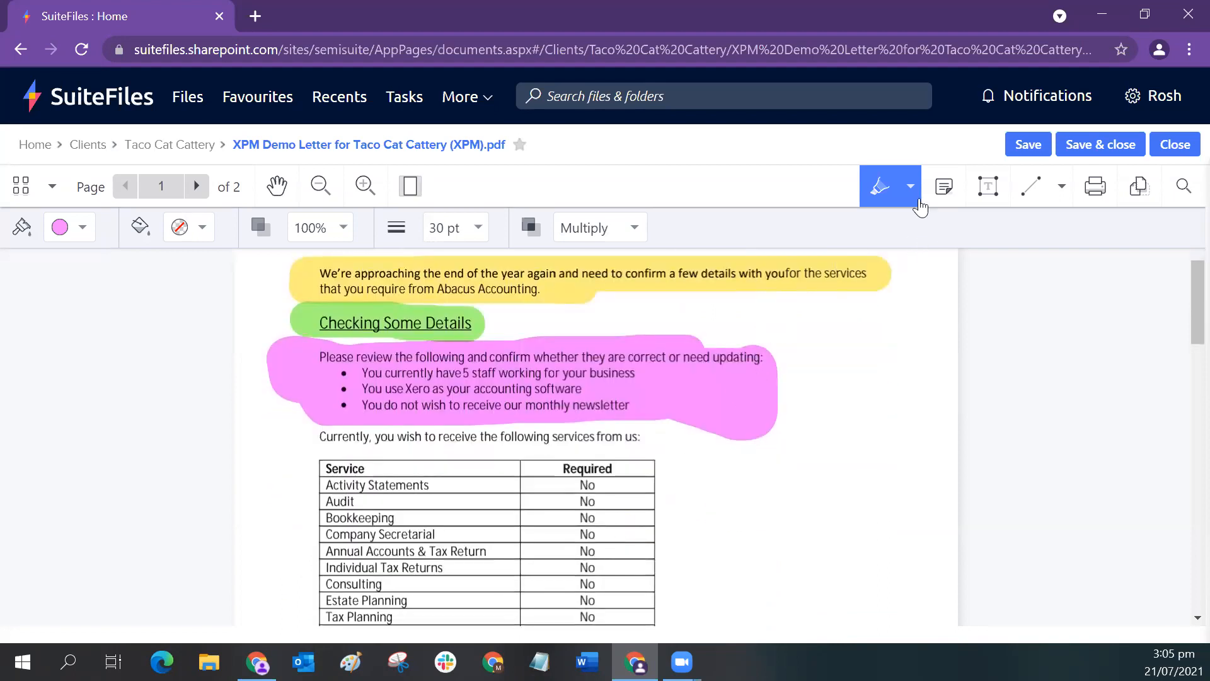
left_click(910, 187)
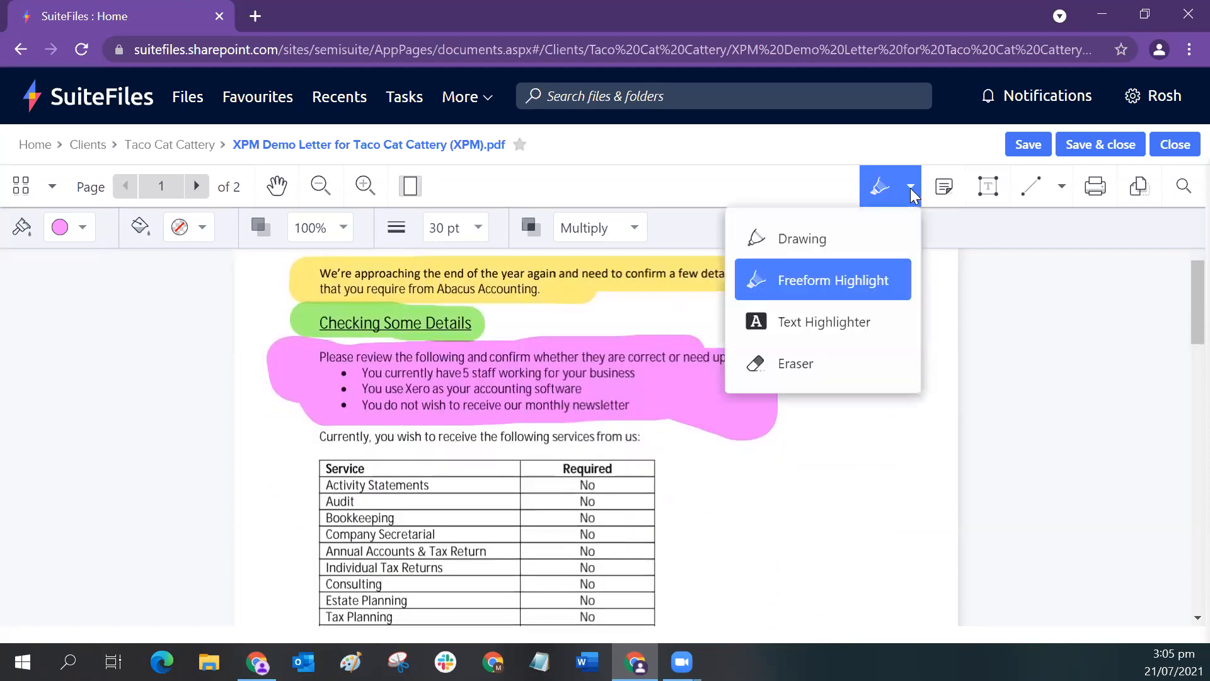
left_click(792, 335)
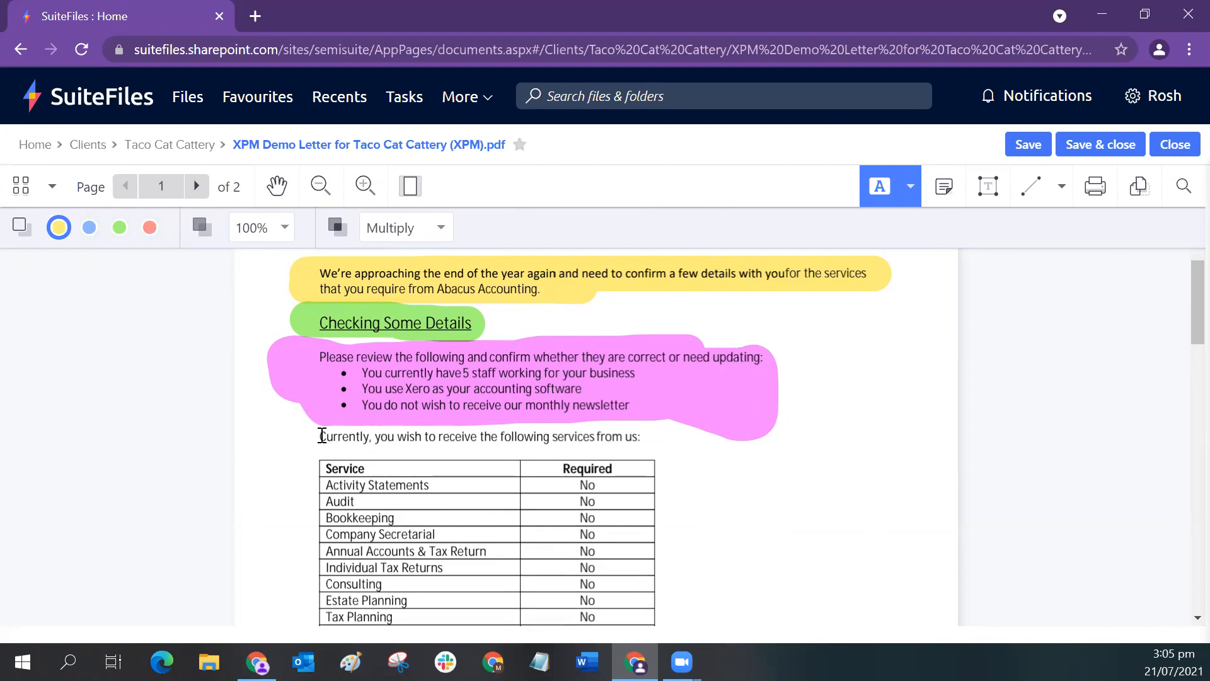
left_click_drag(319, 436, 639, 438)
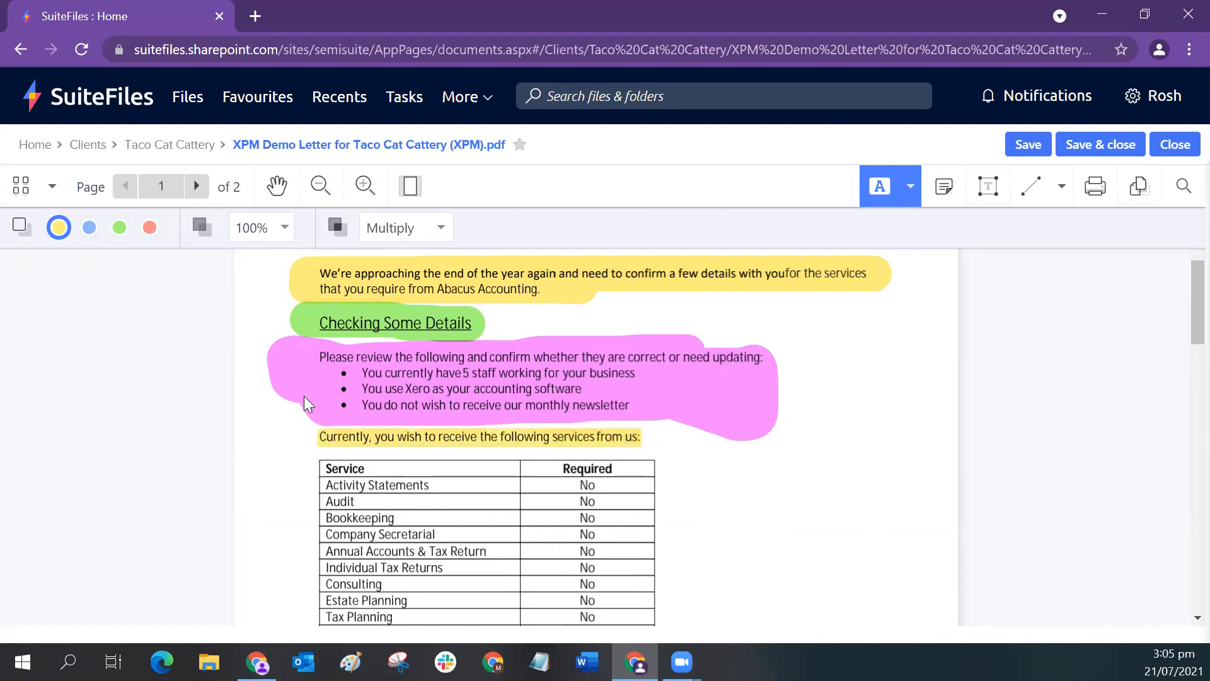
- Highlight the "Service" header of the services table in green with the Text Highlighter
left_click(119, 227)
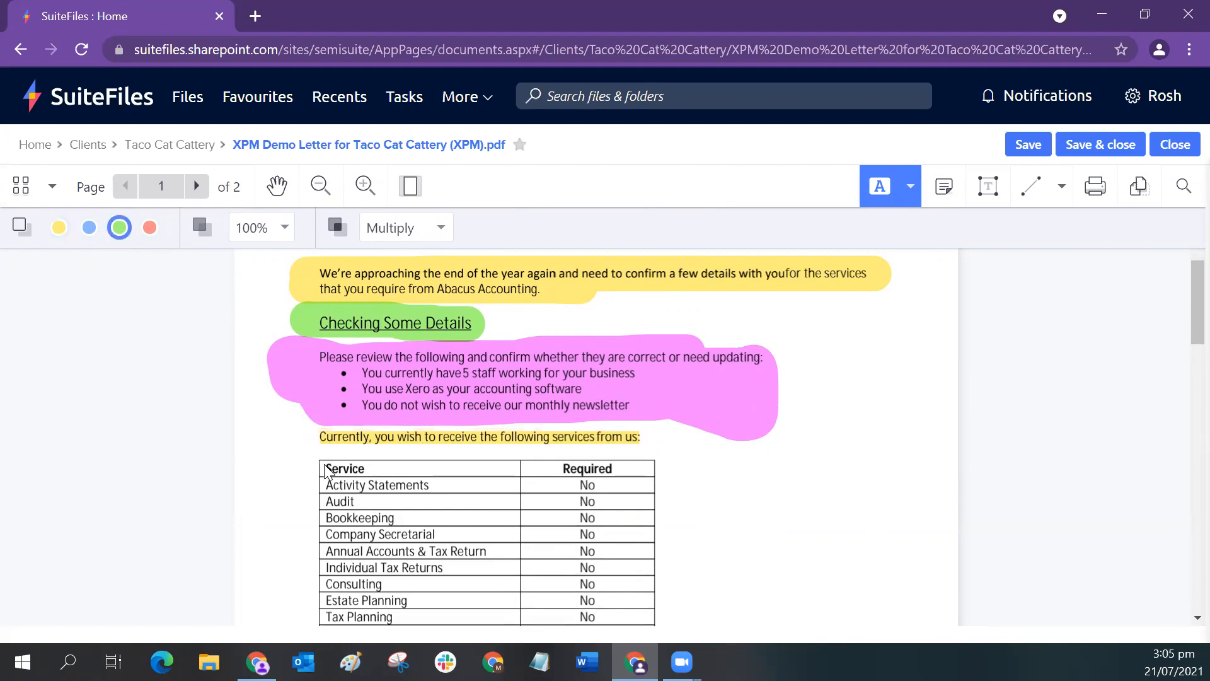
left_click_drag(329, 469, 368, 469)
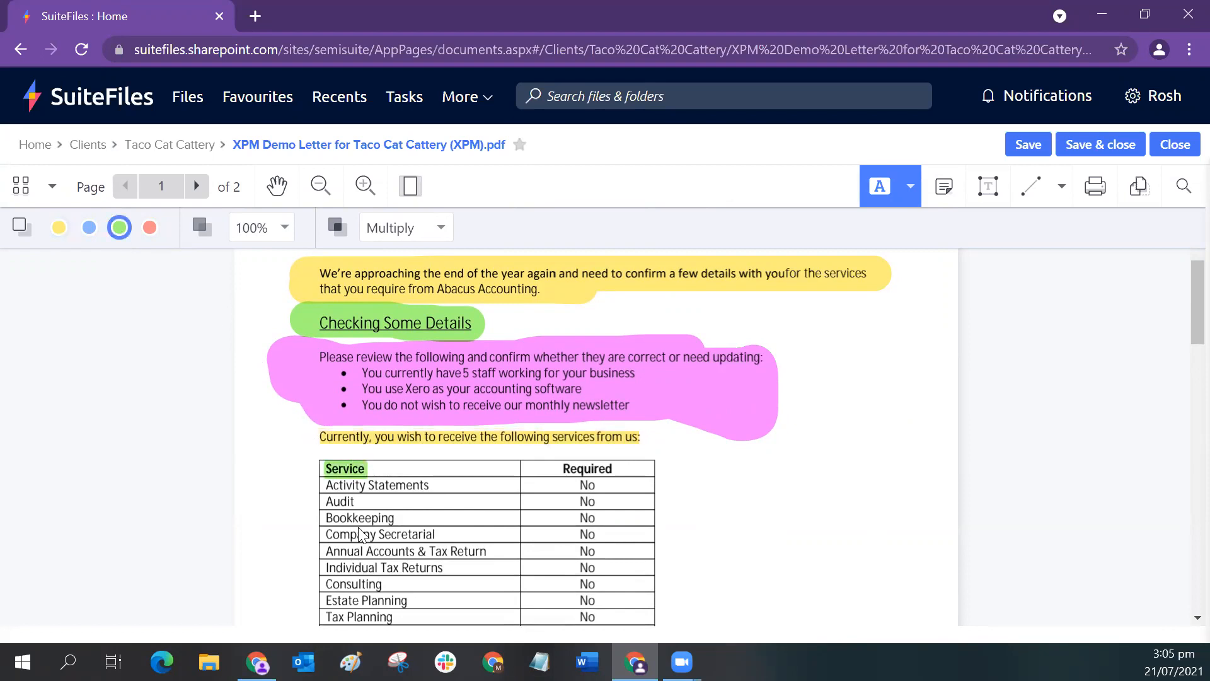
- Delete the pink highlight over the bullets, the yellow highlight on the "Currently" sentence and the green one on "Checking Some Details"
left_click(489, 373)
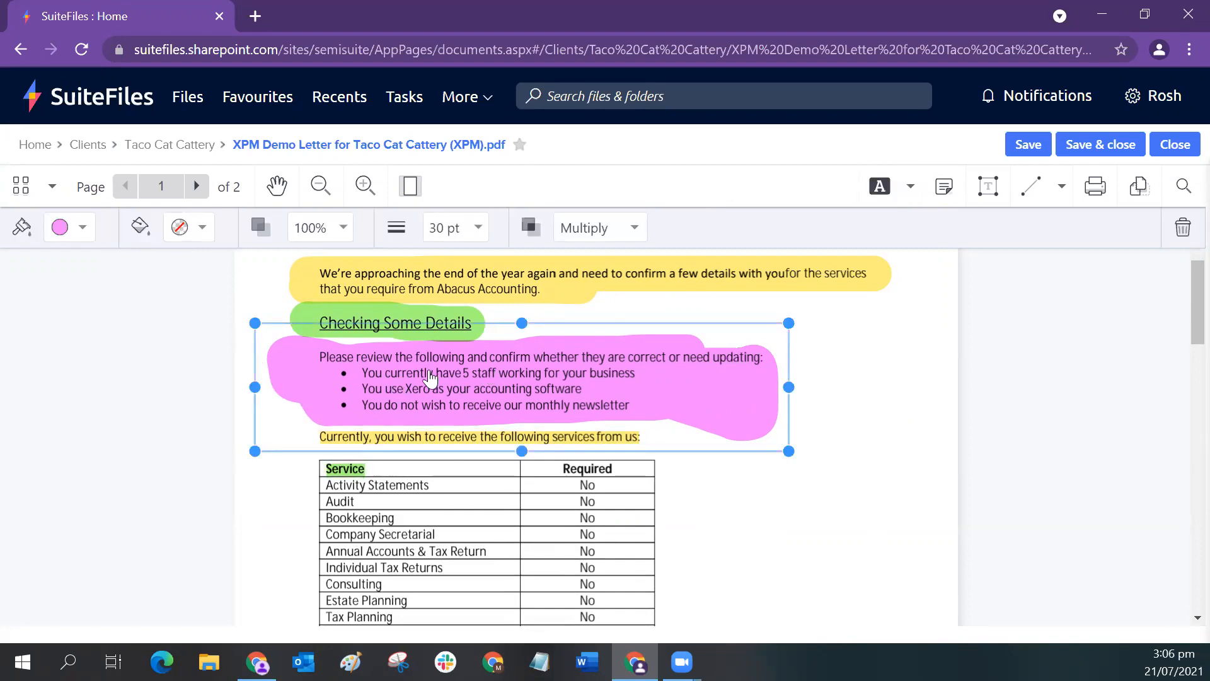
key("Delete")
left_click(711, 410)
key("Delete")
left_click(713, 413)
scroll(605, 418, "up", 2)
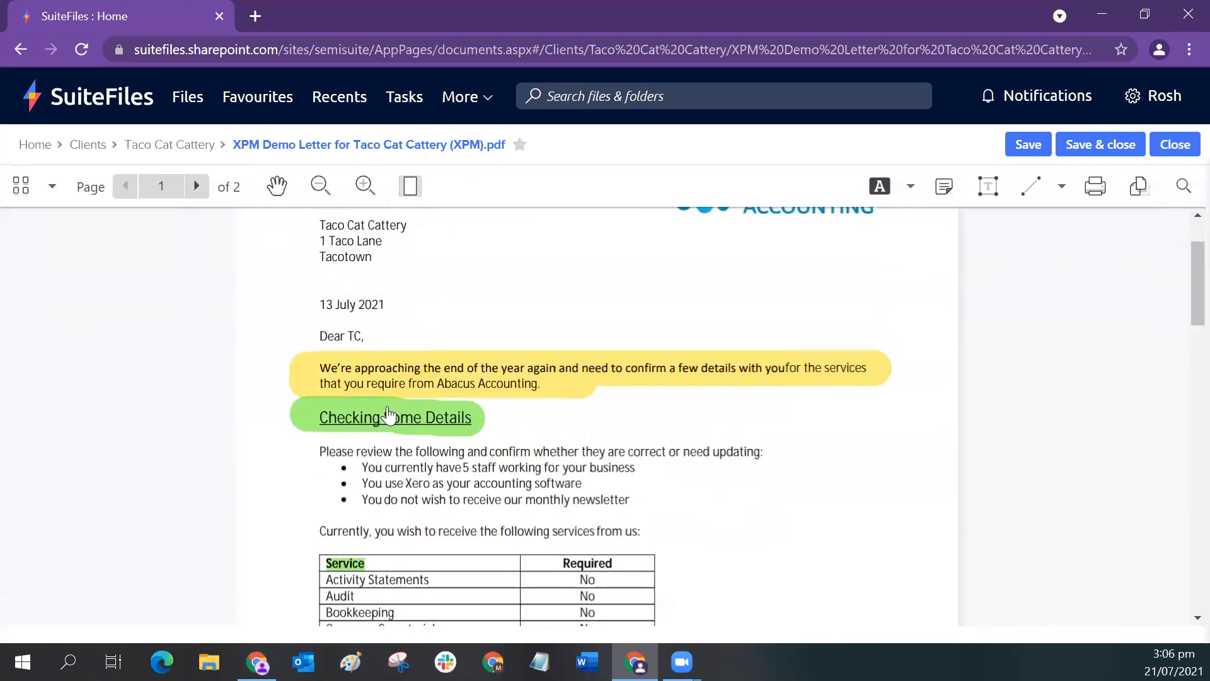
left_click(388, 416)
key("Delete")
left_click(709, 409)
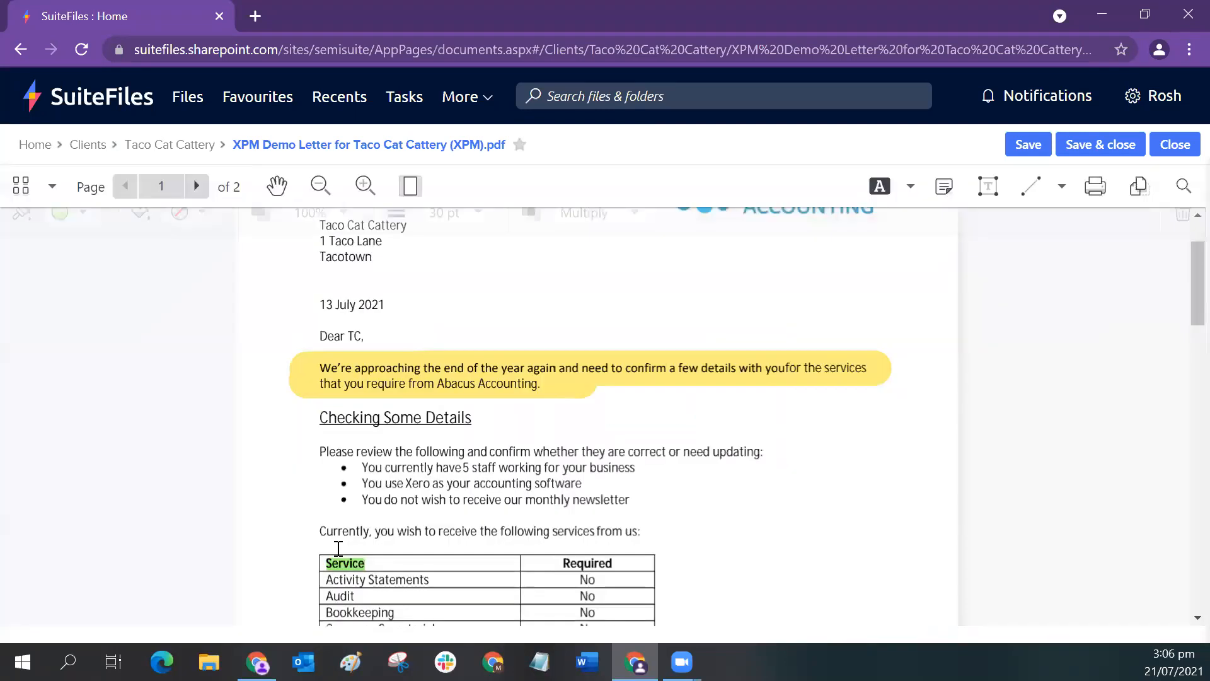
- Set the Eraser size to 32 pt and erase the yellow highlight from the first part and second line of the opening paragraph
left_click(911, 192)
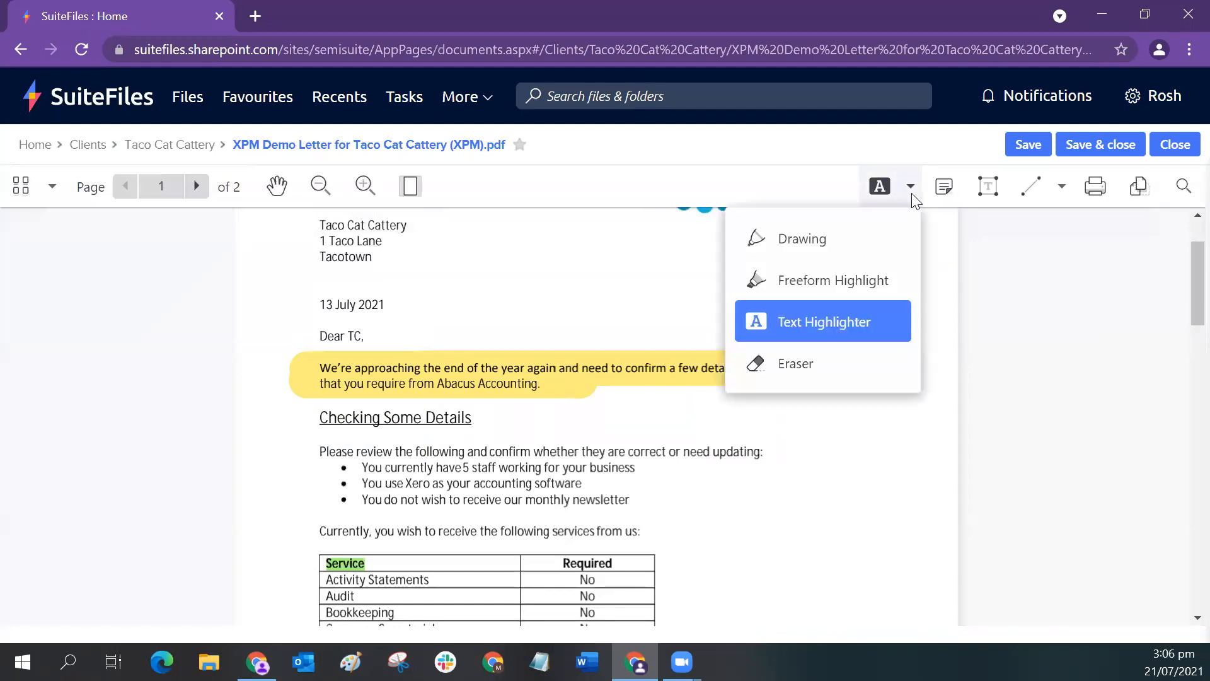
left_click(786, 372)
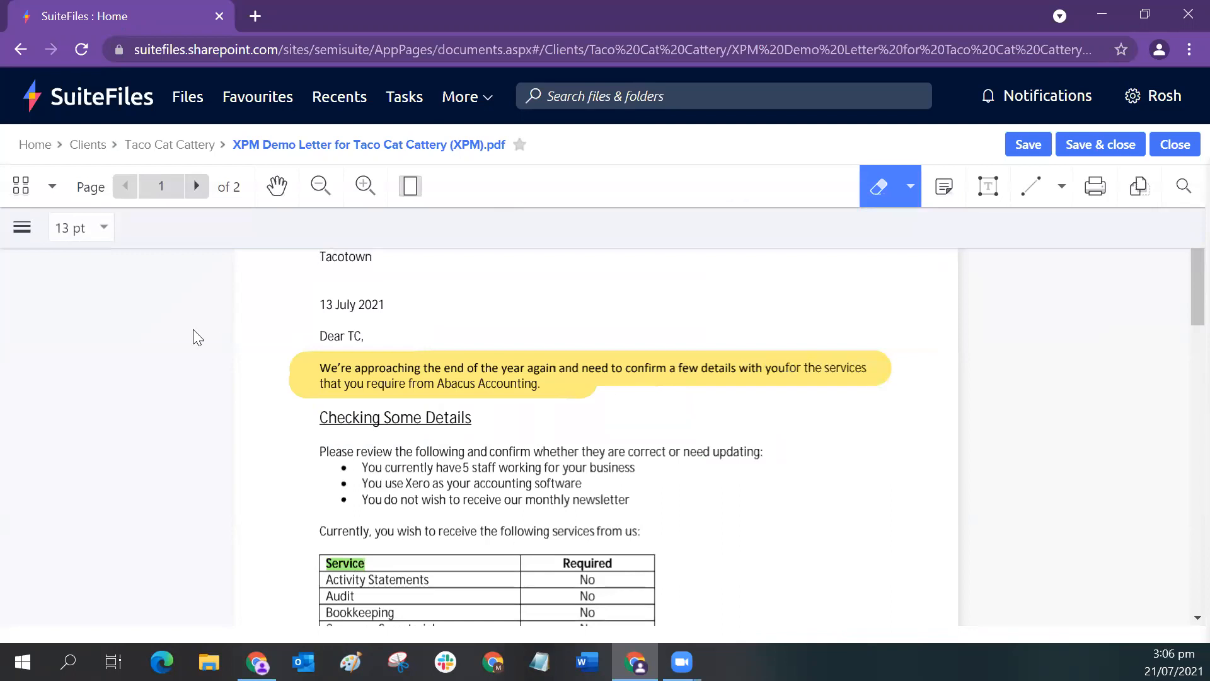
left_click(99, 230)
left_click_drag(58, 264, 112, 266)
mouse_move(296, 353)
left_mouse_down()
mouse_move(496, 401)
mouse_move(599, 369)
left_mouse_up()
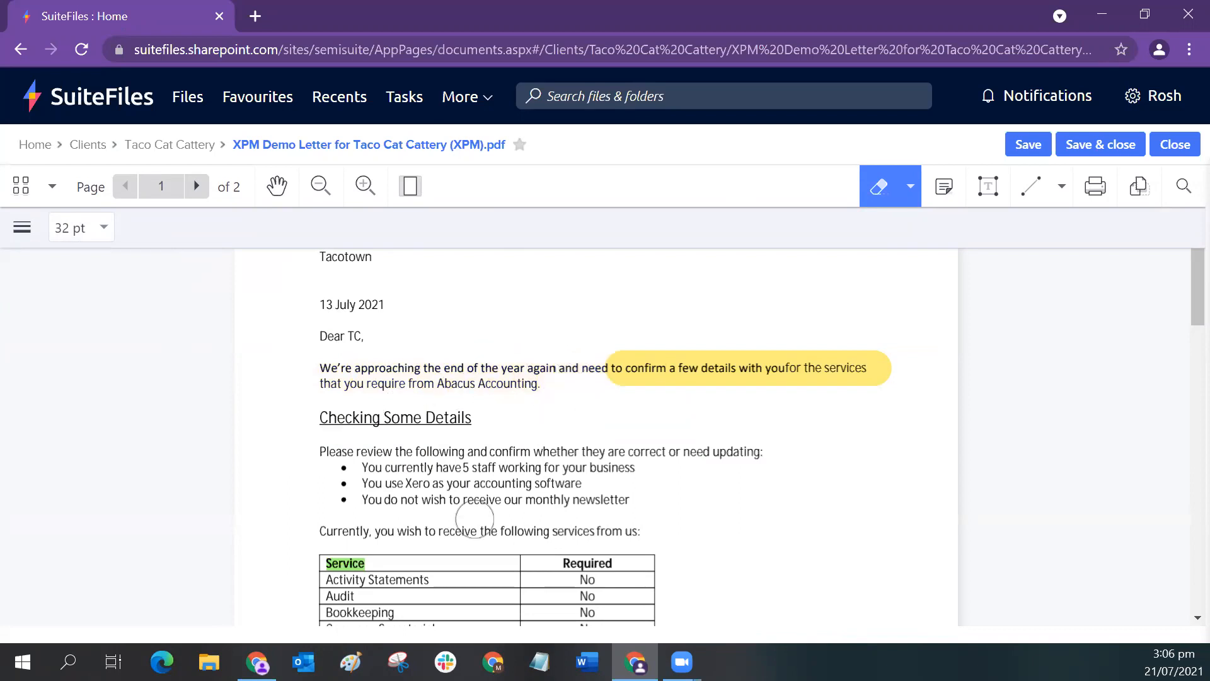
- Delete the remaining piece of yellow highlight on the opening paragraph's first line
left_click(886, 199)
left_click(785, 377)
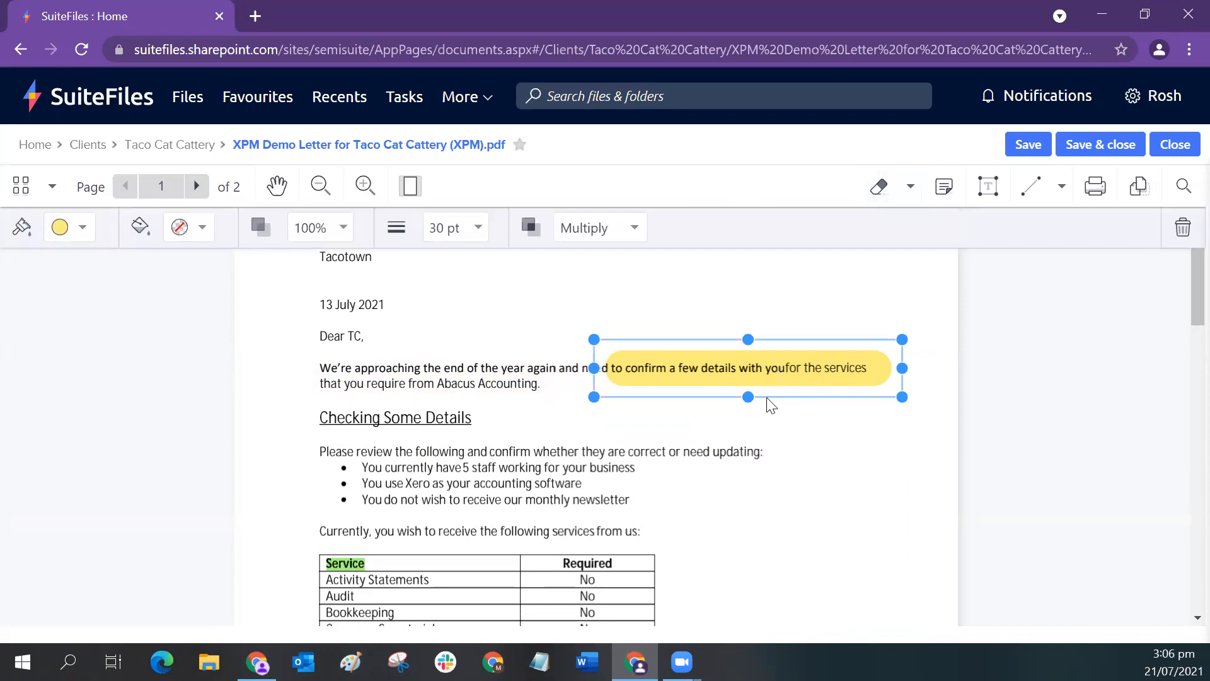
key("Delete")
left_click(724, 416)
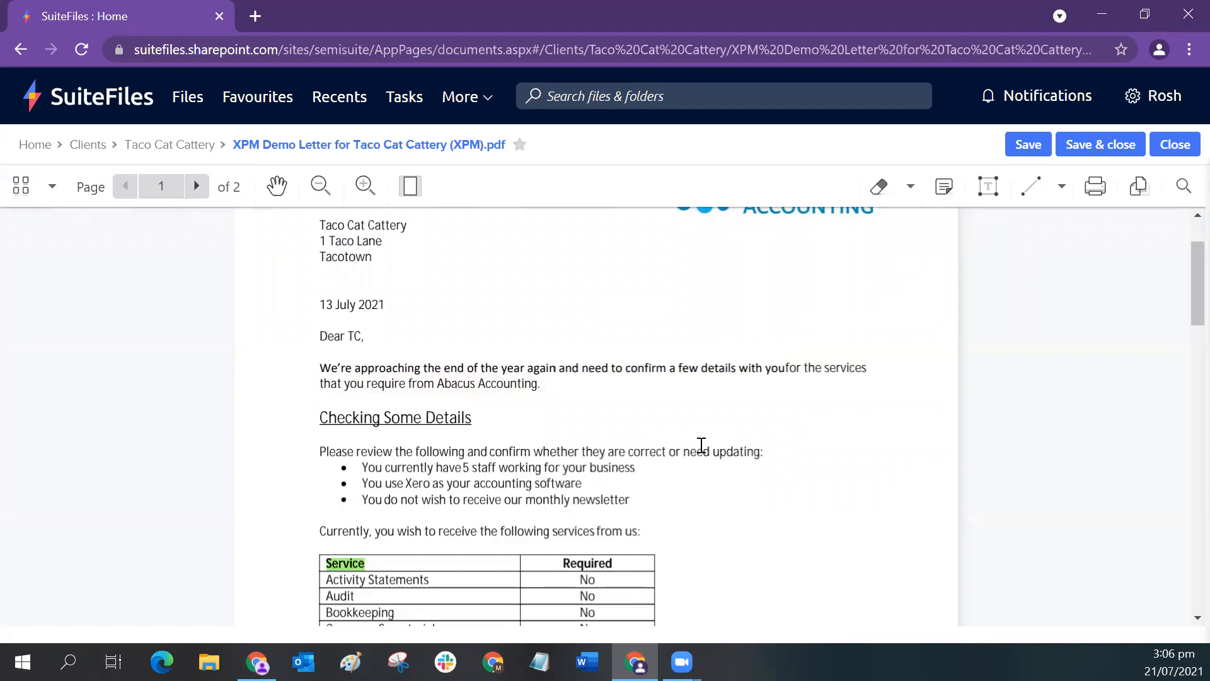
- Add a pink note beside the bullets reading "They have 6 staff, could you please update the doc and XPM thanks!"
left_click(944, 190)
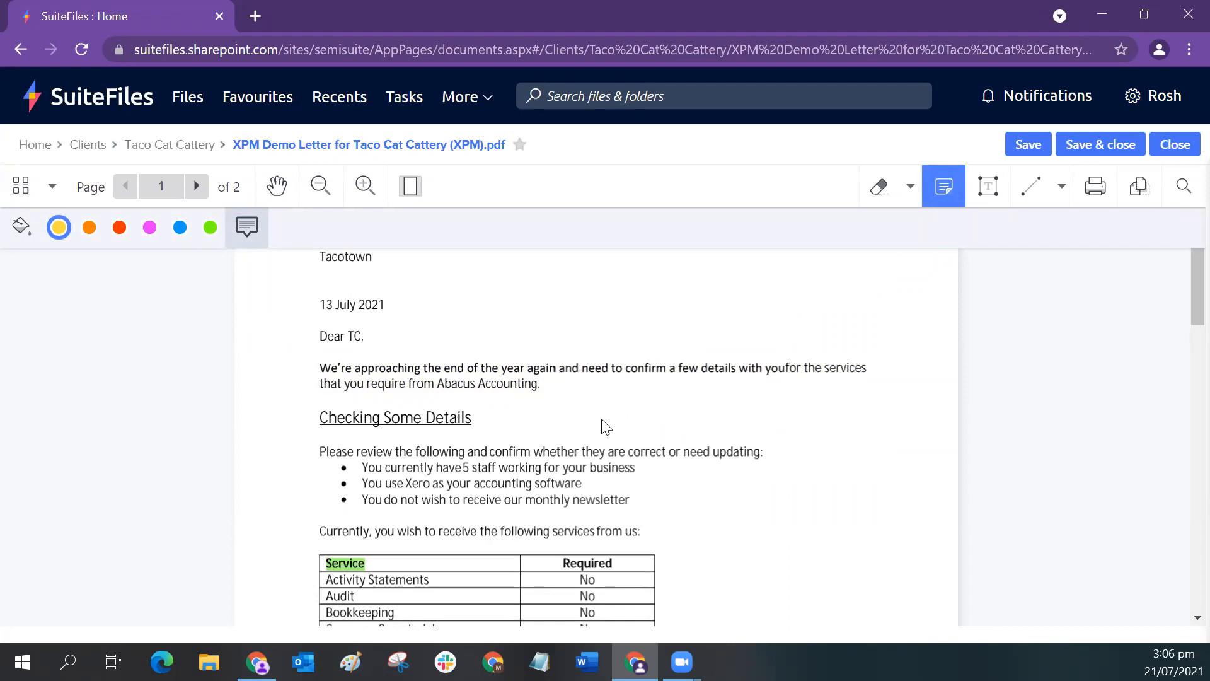
left_click(990, 196)
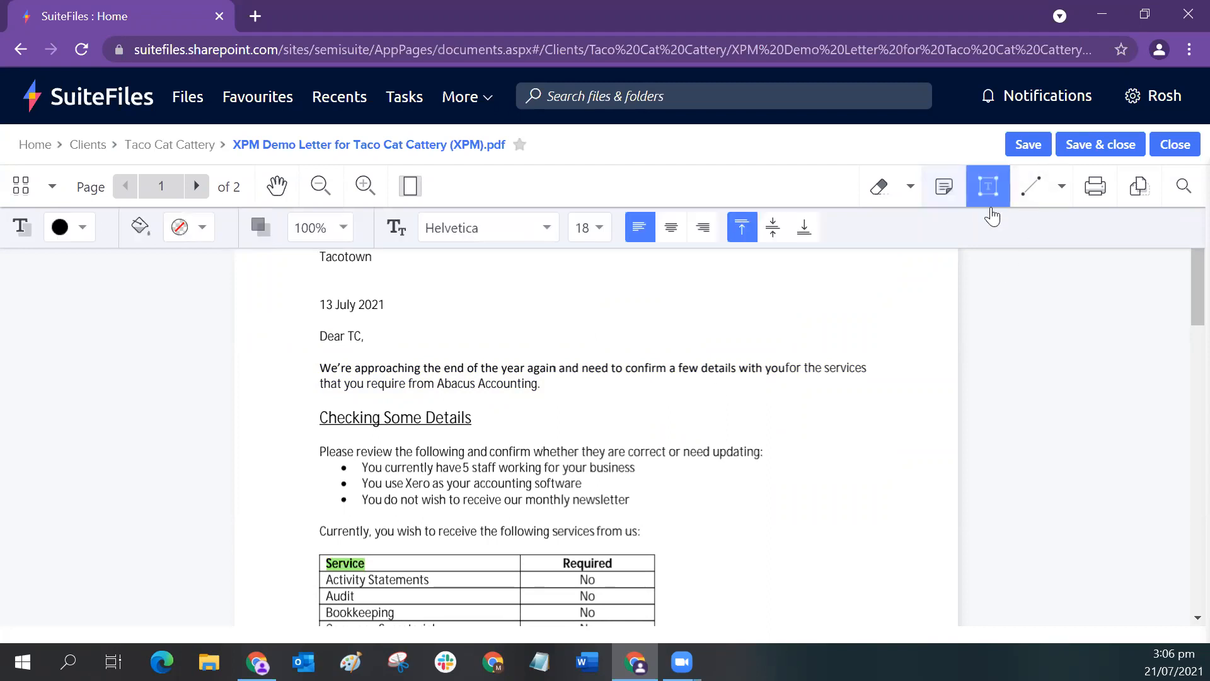
left_click(946, 199)
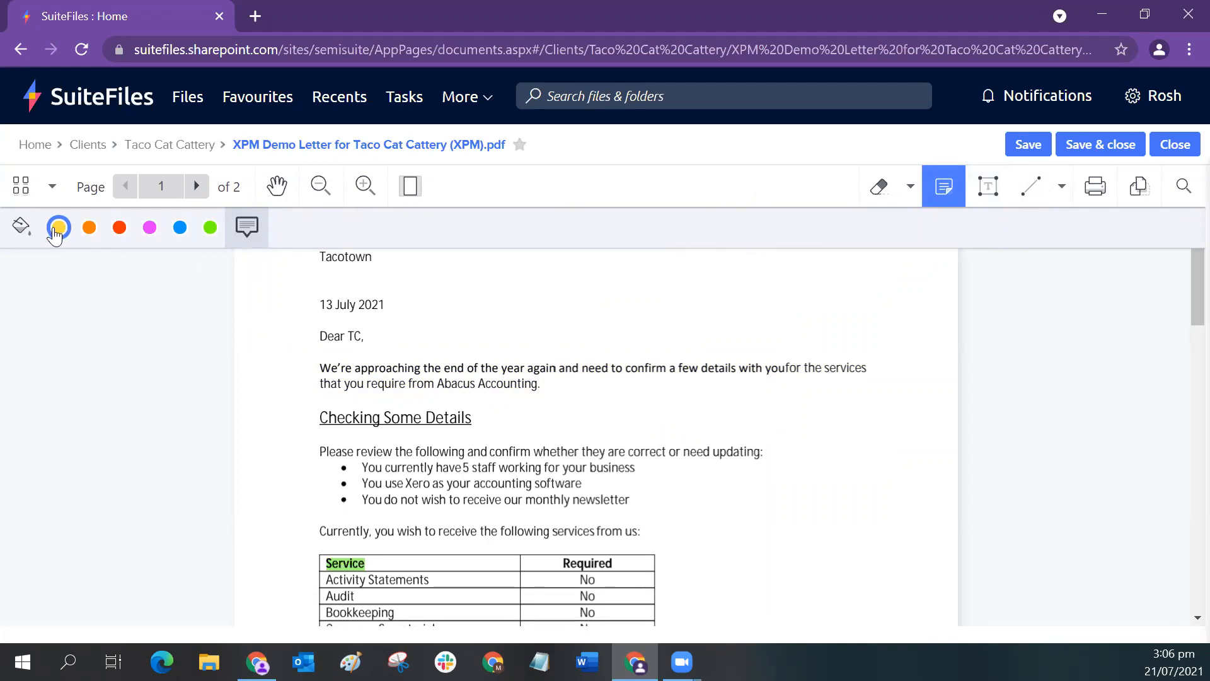
left_click(153, 236)
left_click(669, 485)
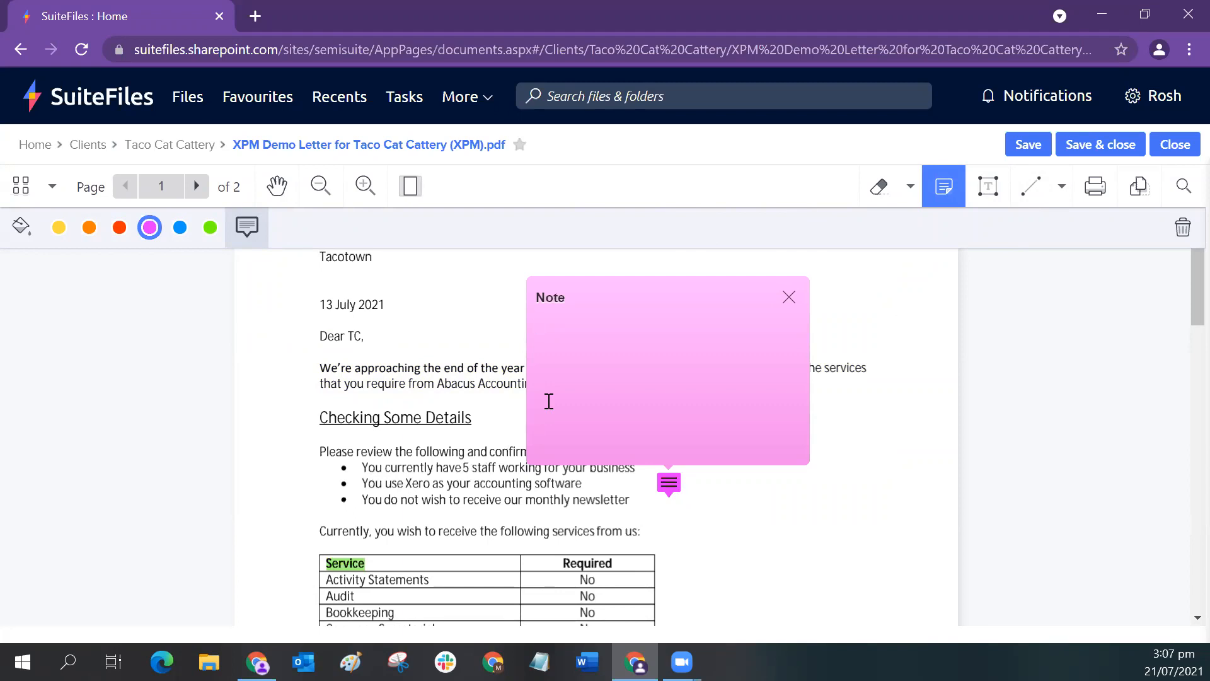
type("They have 6 staff, could you please update the doc and XPM thanks!")
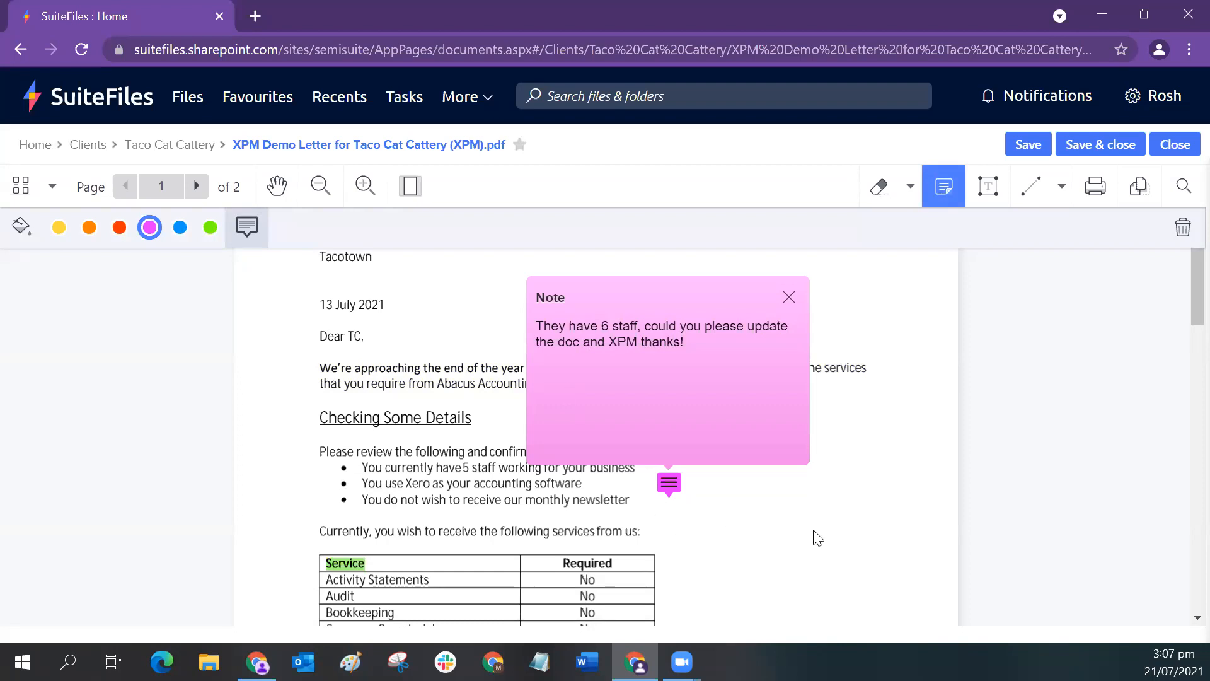
left_click(858, 547)
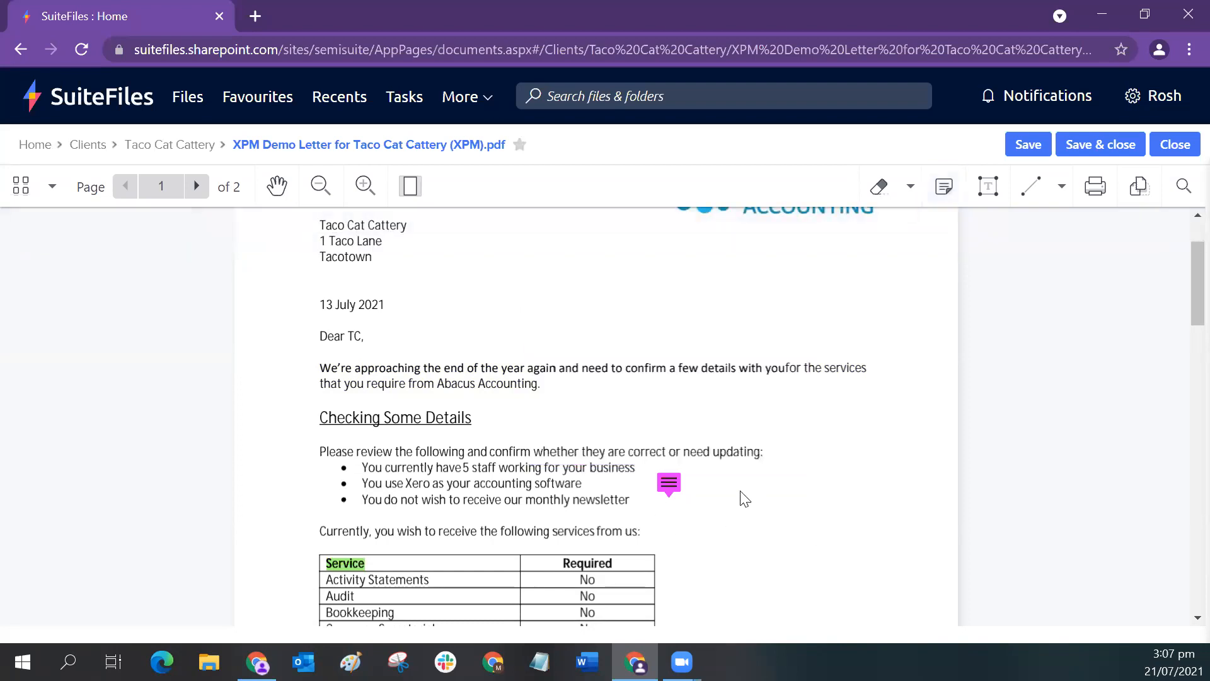
- Reopen the pink note beside the bullets and delete it
left_click(669, 484)
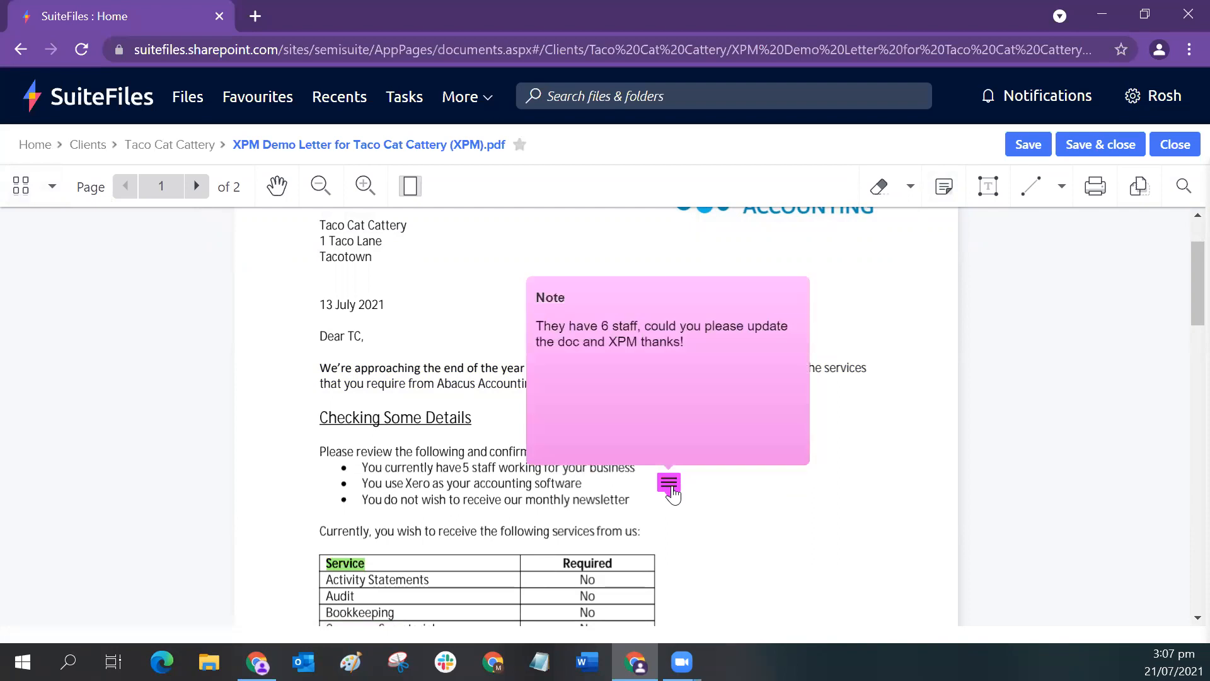
left_click(668, 487)
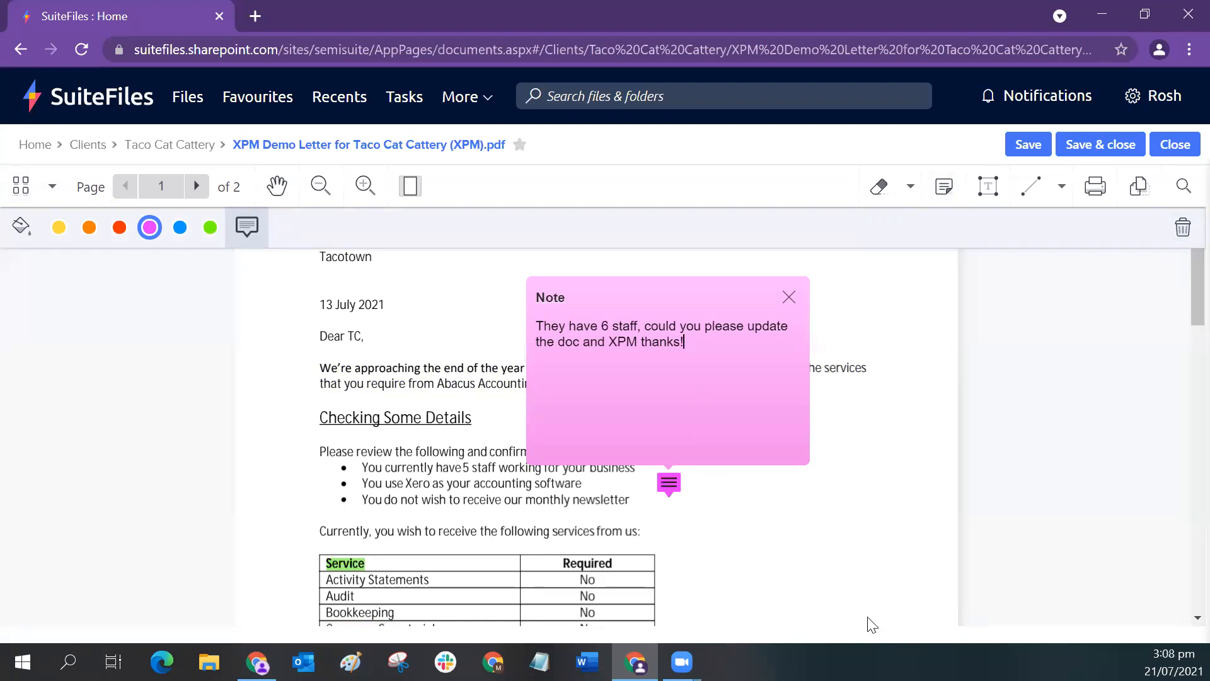
left_click(802, 519)
left_click(670, 488)
key("Delete")
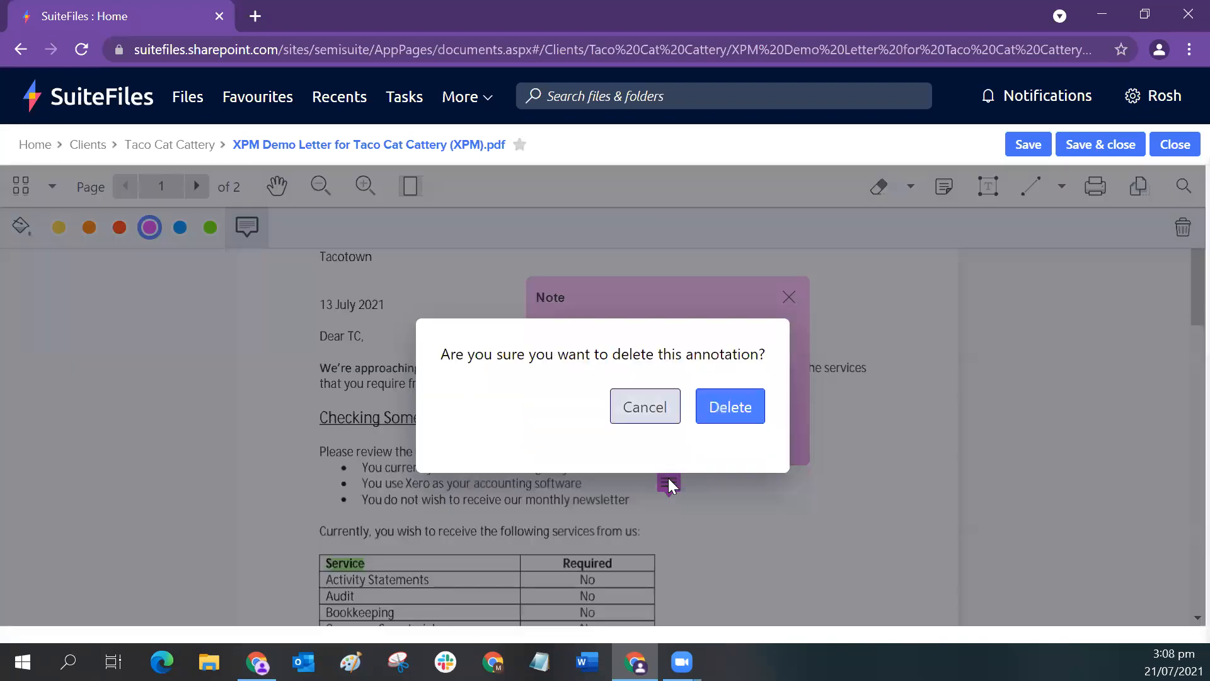
left_click(728, 410)
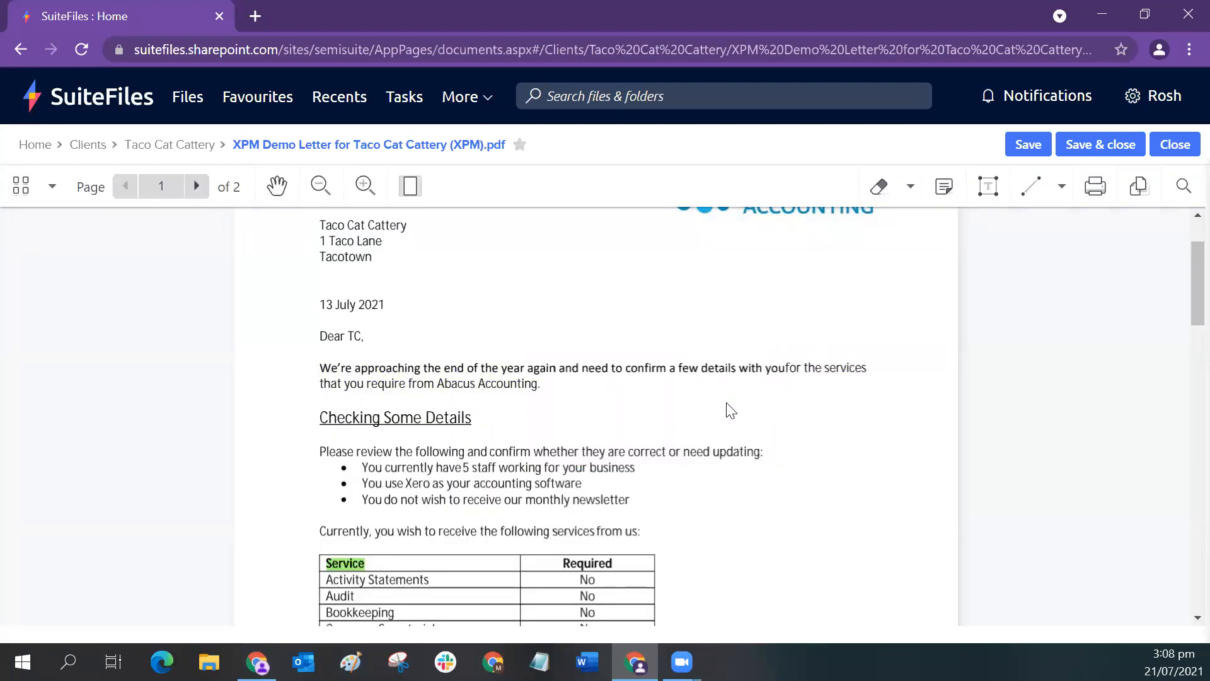
- Add a yellow note beside the "5 staff" bullet reading "6 not 5 :)"
left_click(943, 186)
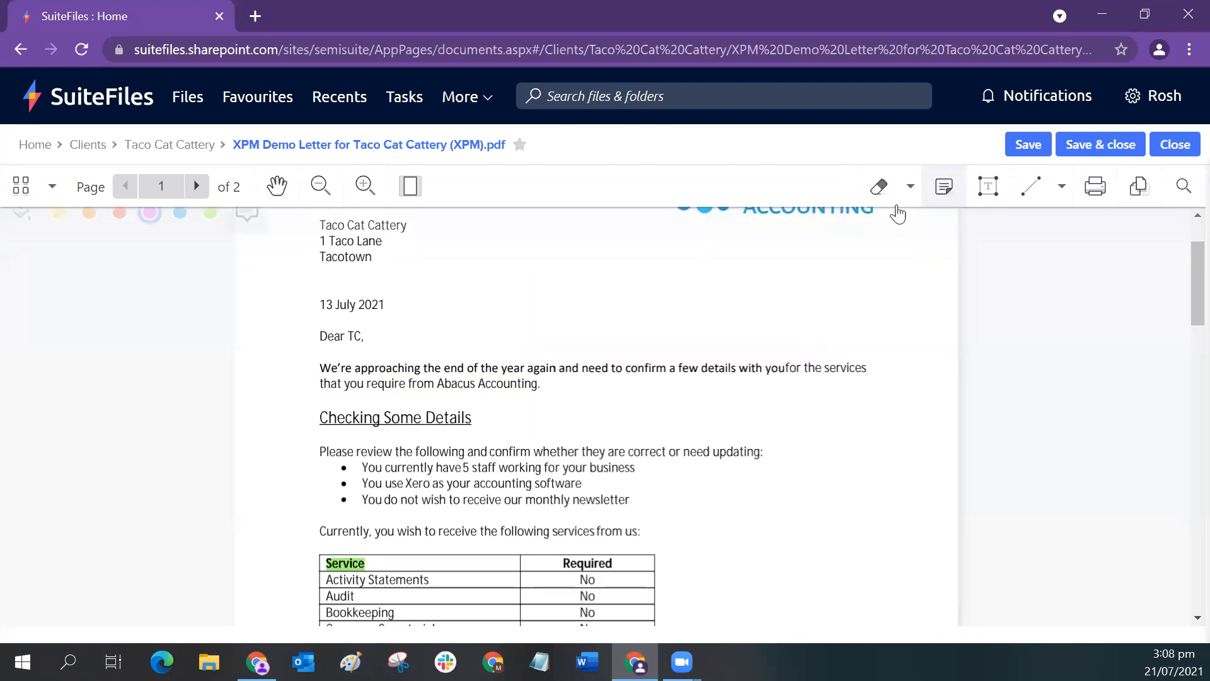
left_click(59, 227)
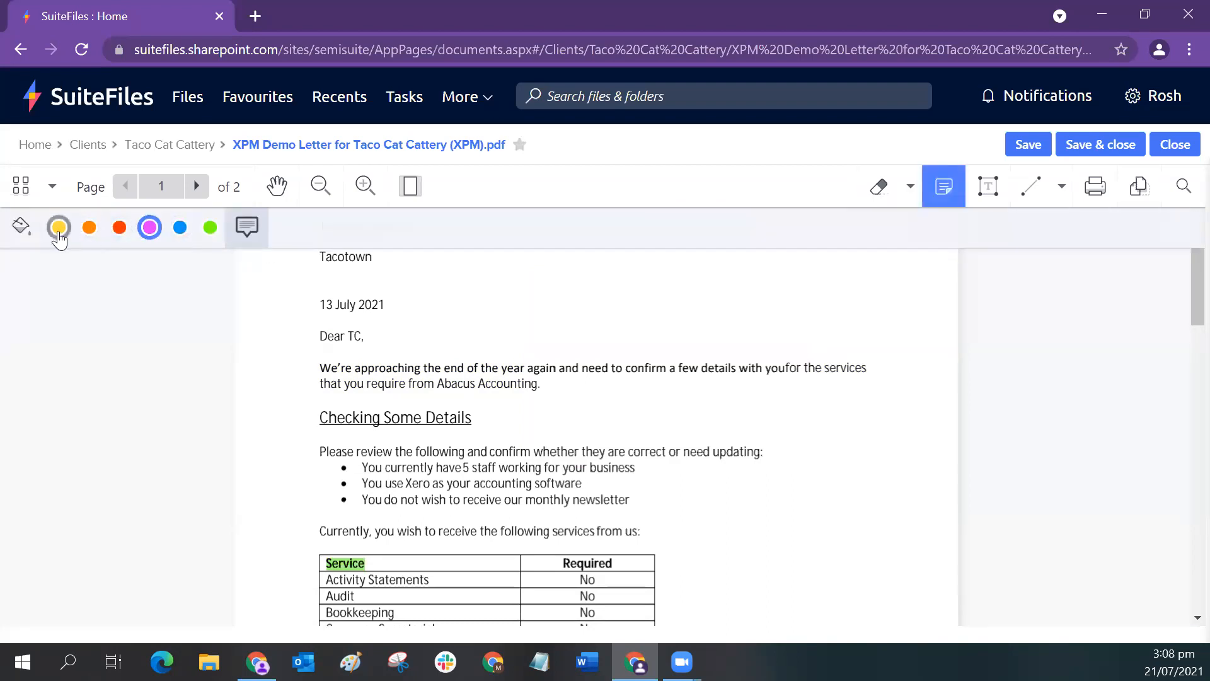
left_click(660, 479)
type("6 not 5 :)")
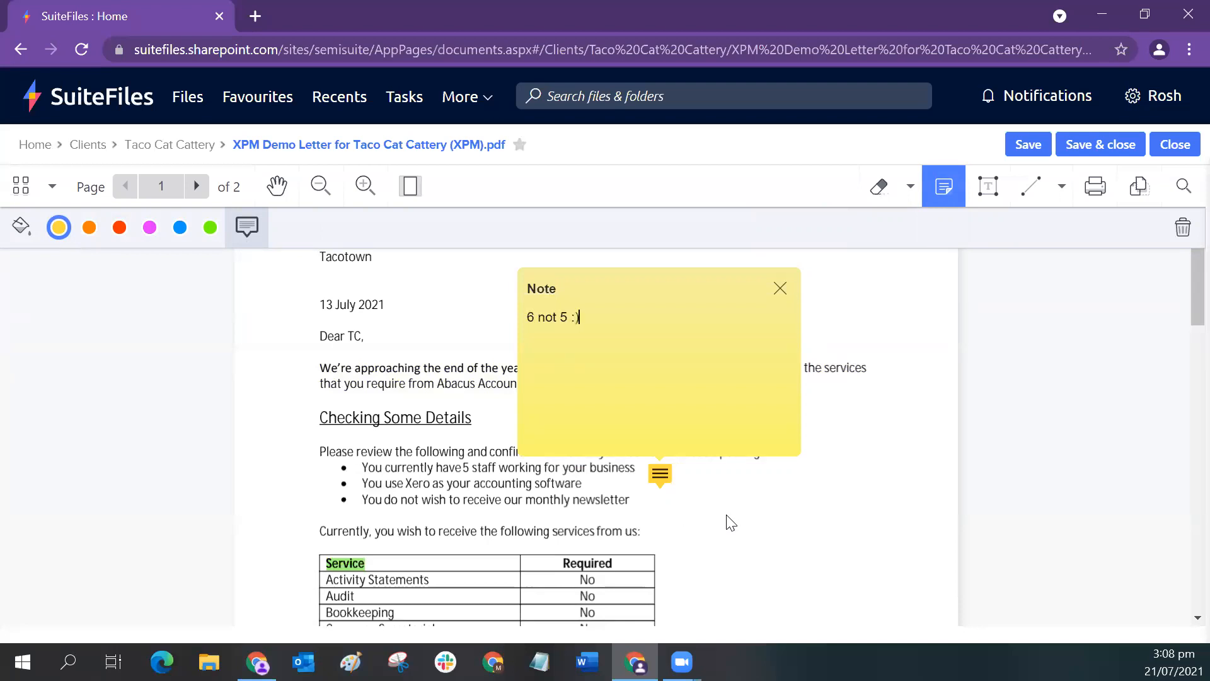
left_click(765, 500)
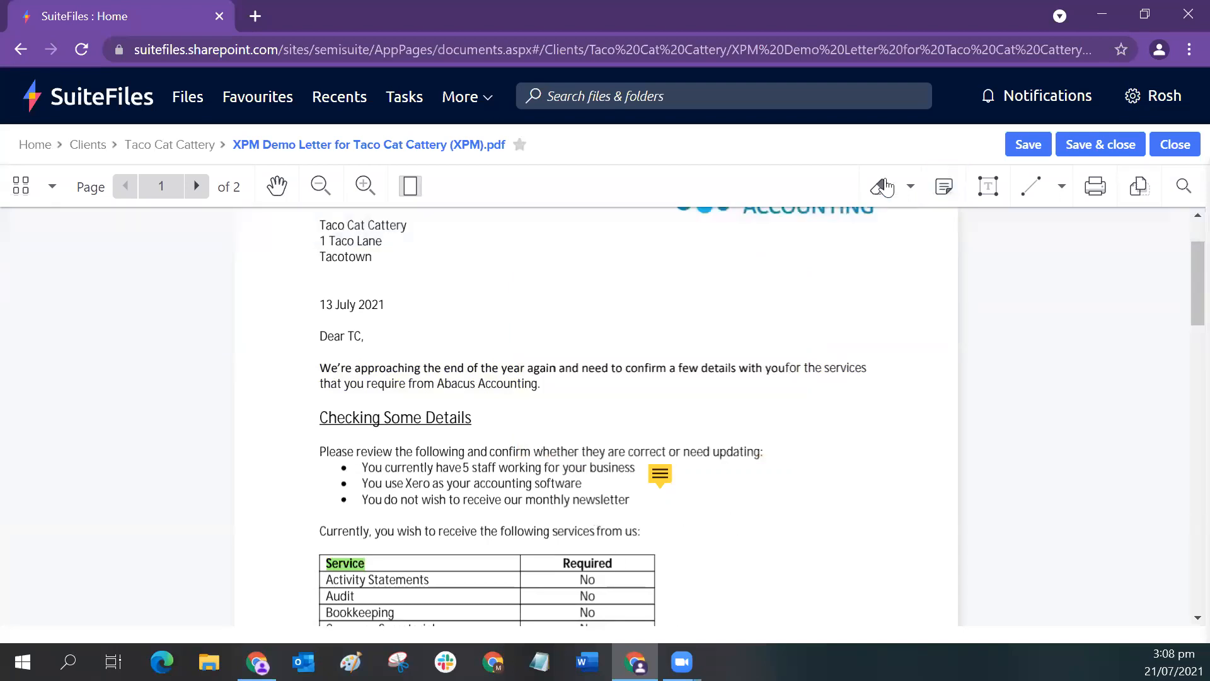
left_click(994, 197)
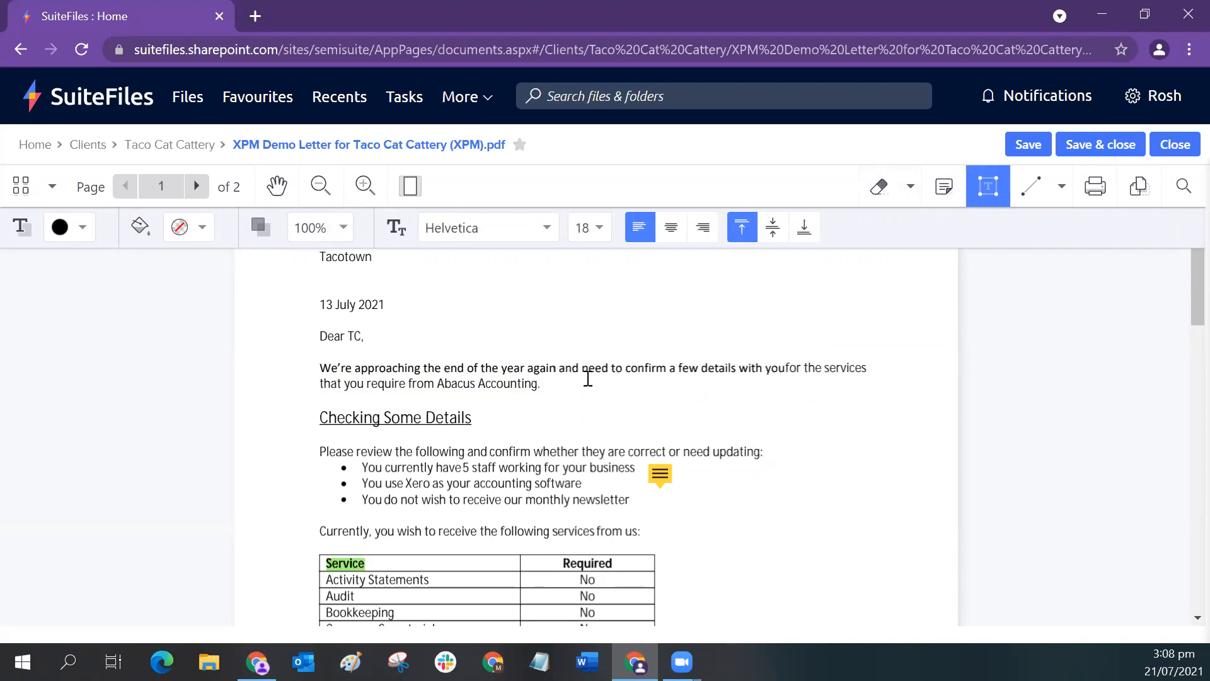
left_click(520, 306)
scroll(521, 305, "up", 2)
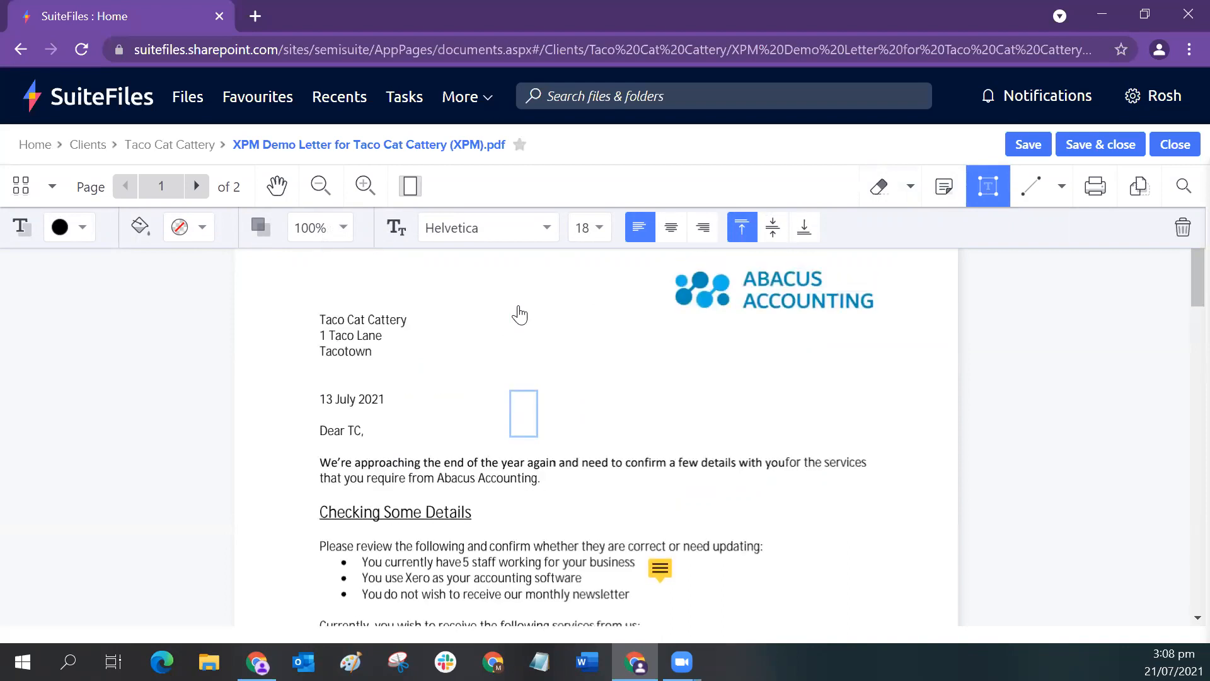
left_click(659, 377)
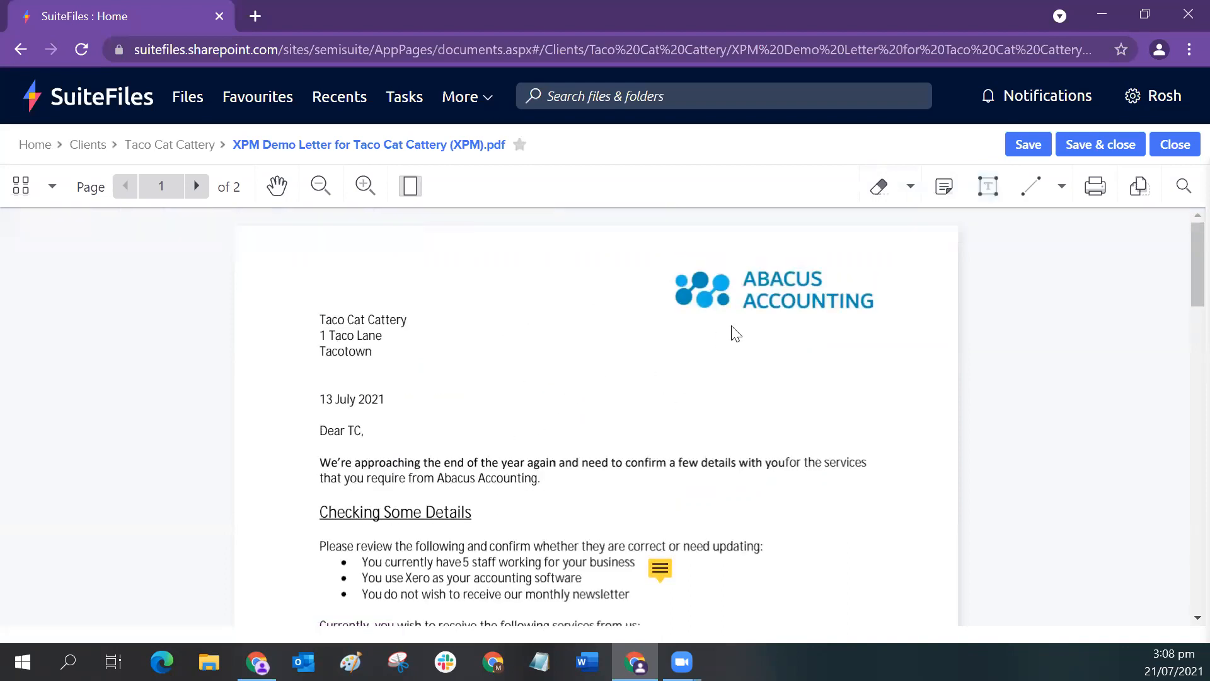
- Add a text box below the Abacus Accounting logo reading "Can you please update the logo"
left_click(988, 186)
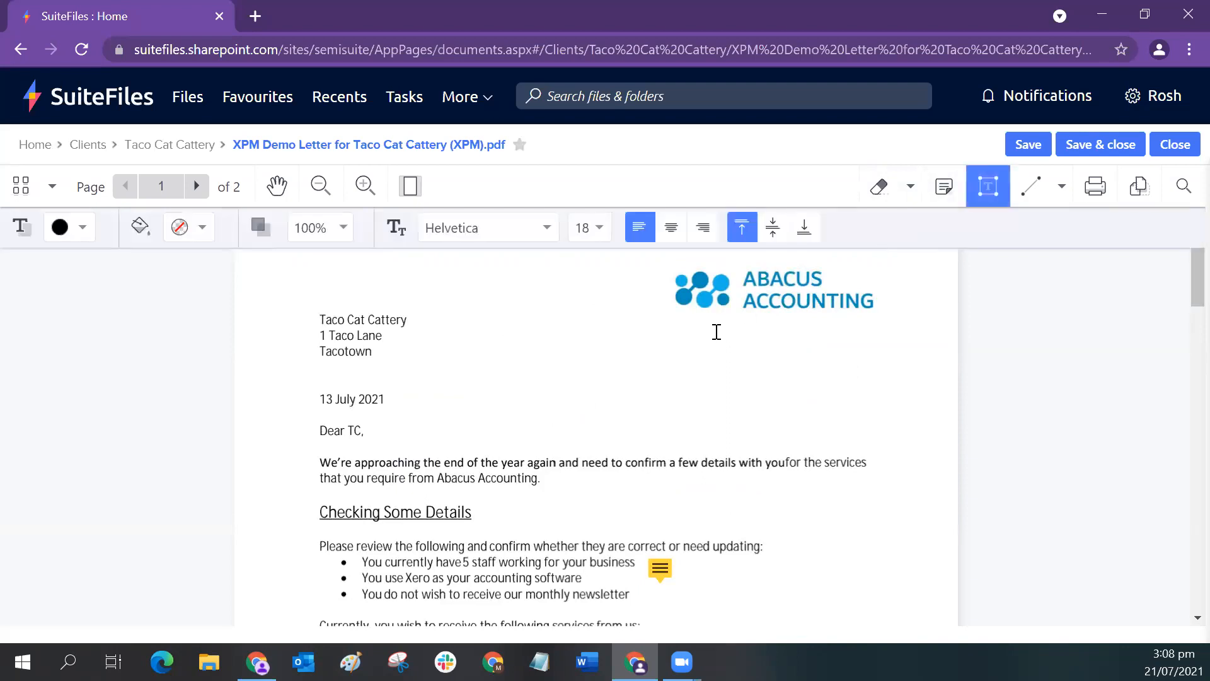
left_click(650, 343)
type("Can you please update the logo")
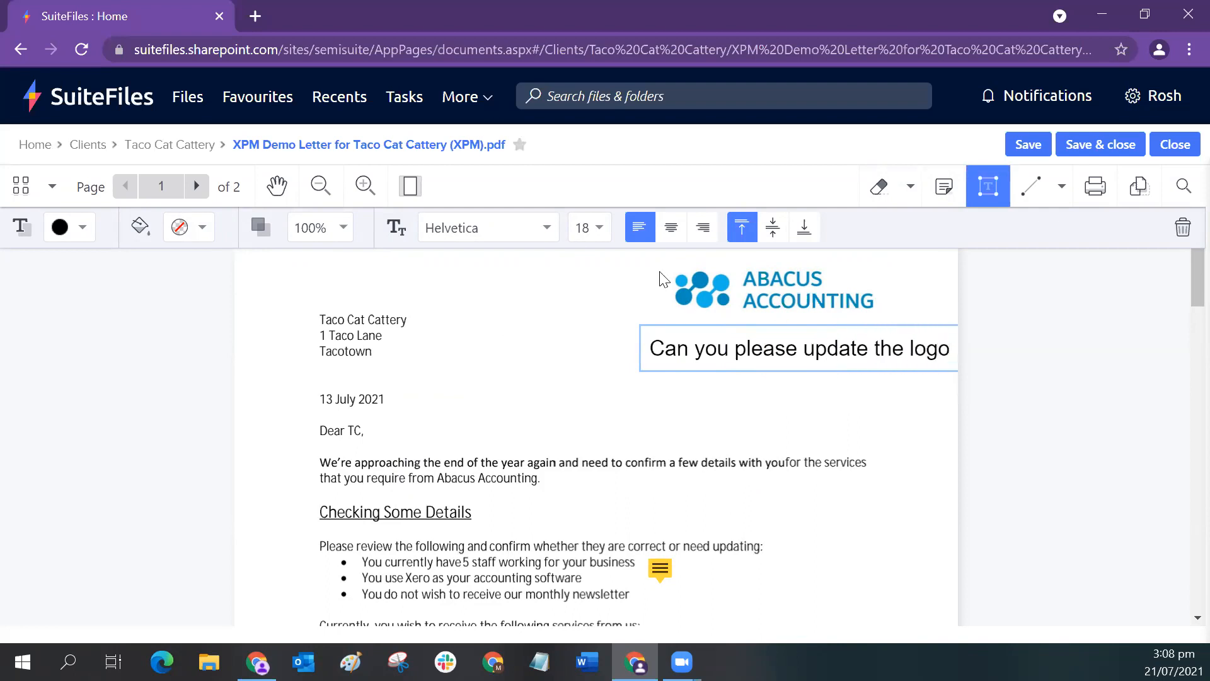
- Set the logo comment's font size to 10 and its text colour to red
triple_click(689, 347)
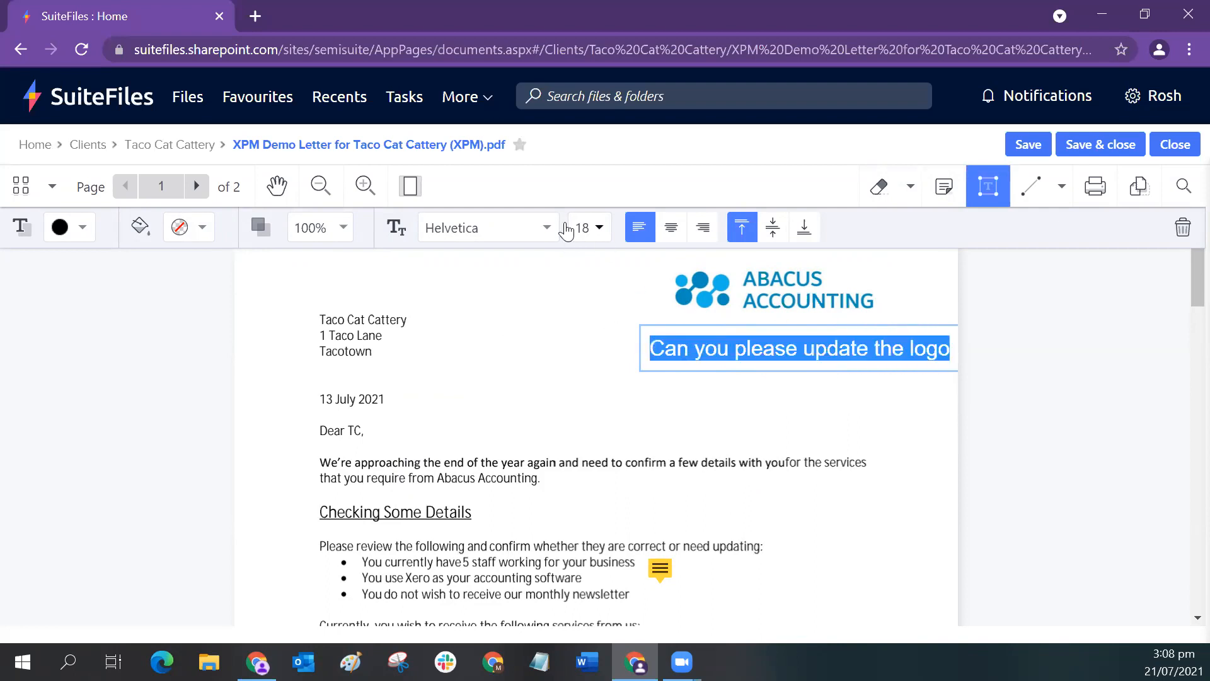
left_click(590, 229)
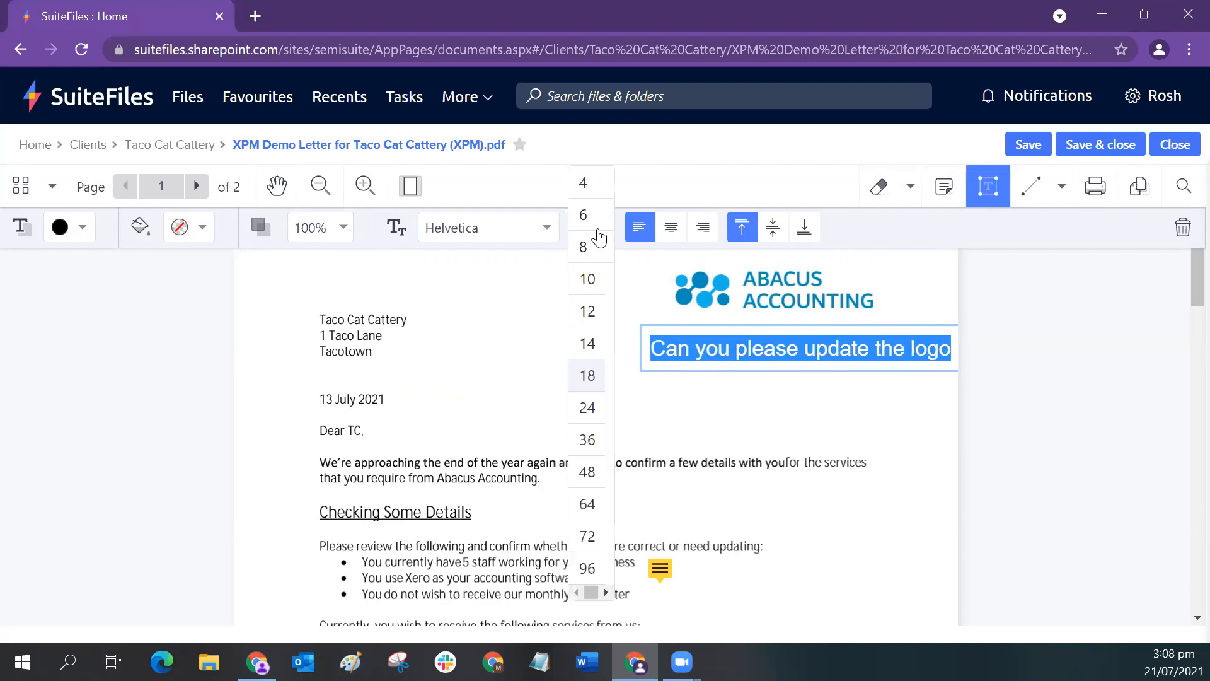
left_click(588, 285)
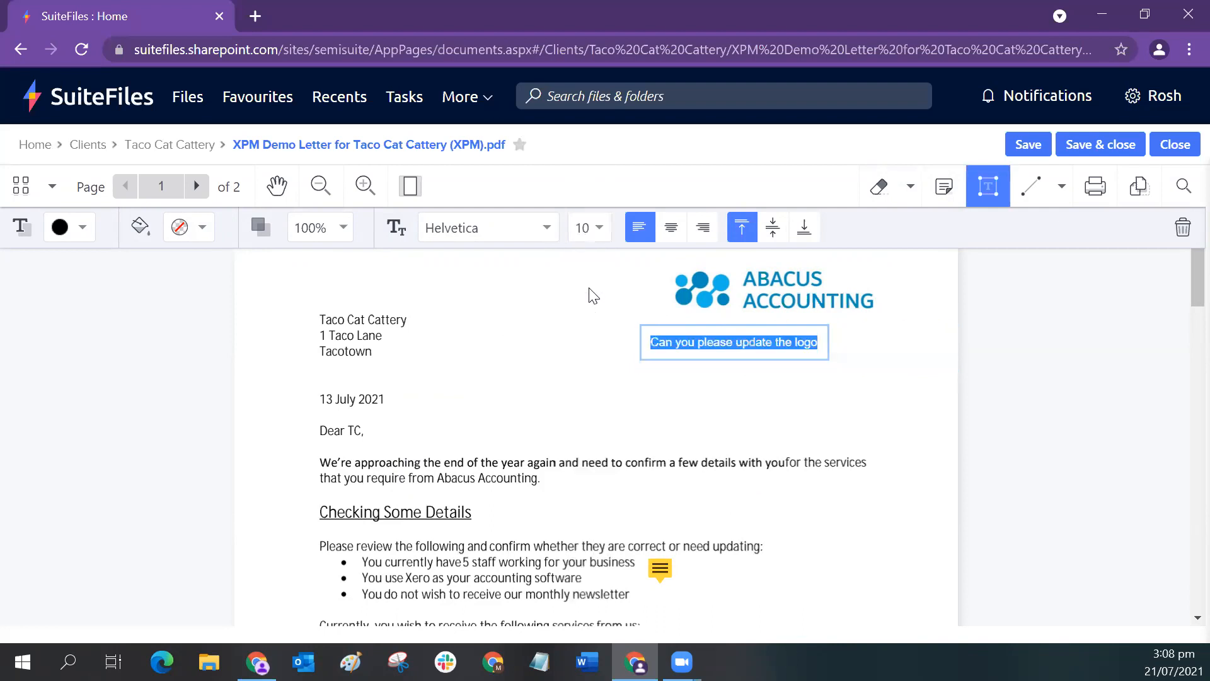
left_click(83, 234)
left_click(68, 267)
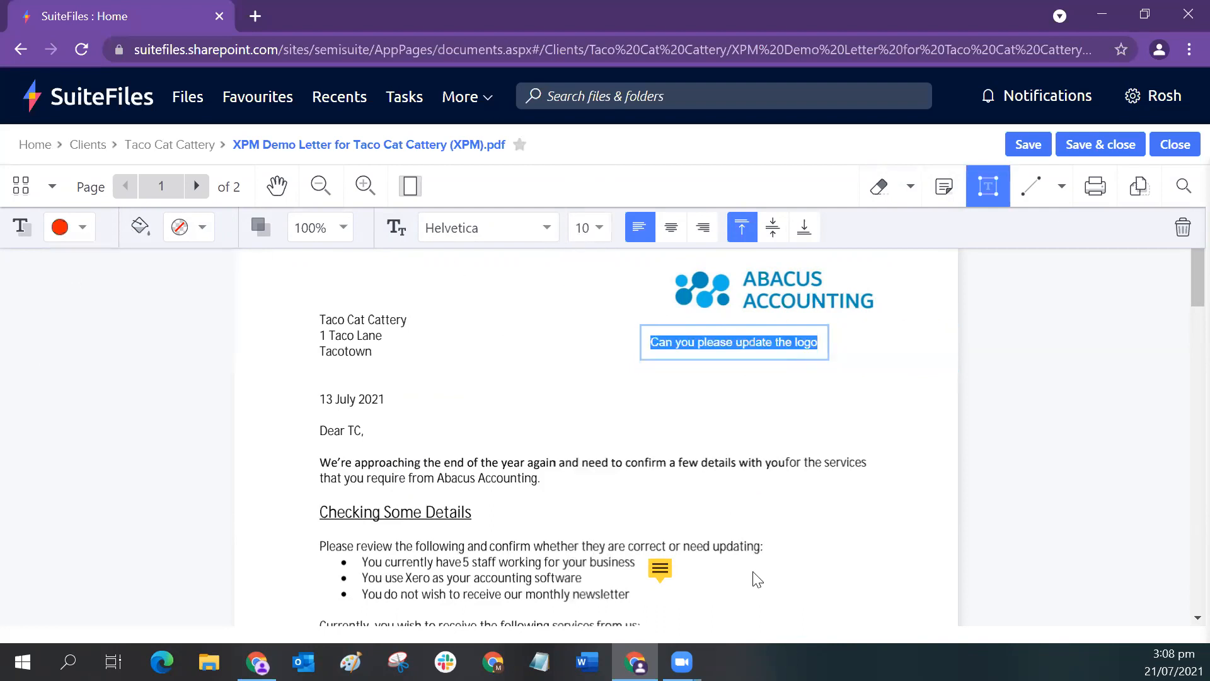
left_click(783, 381)
- Reposition the red comment's text box under the logo and enlarge its frame
left_click(703, 350)
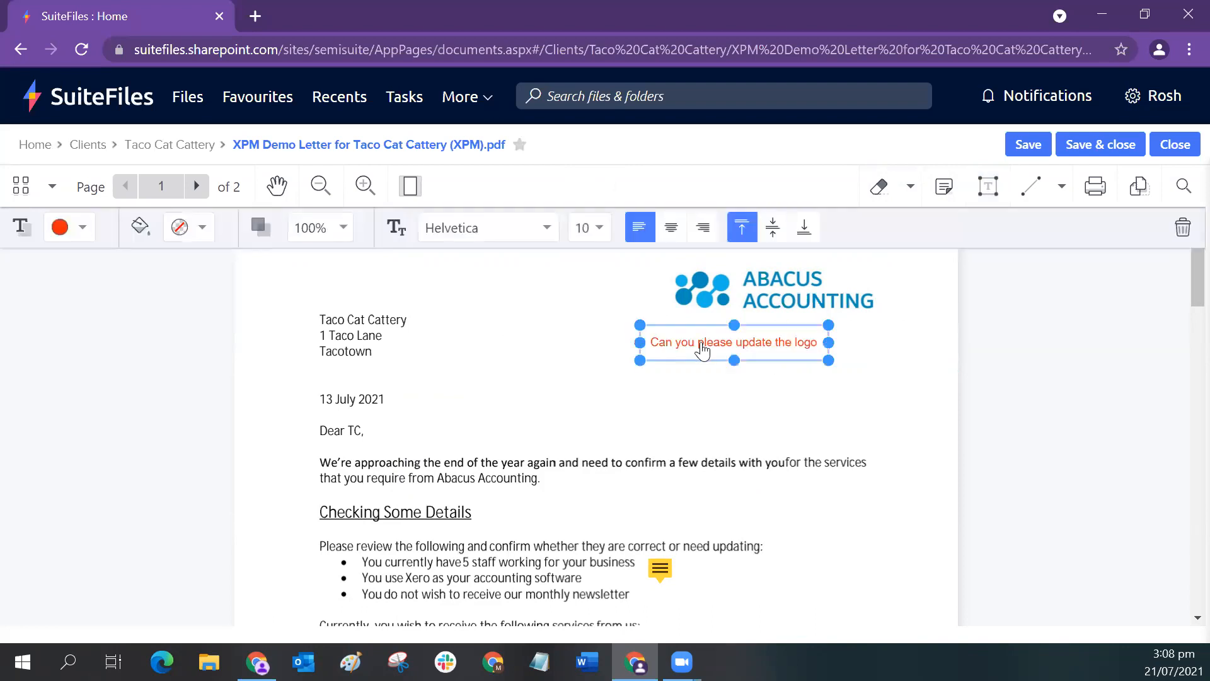
mouse_move(697, 346)
left_mouse_down()
mouse_move(770, 346)
mouse_move(754, 338)
mouse_move(655, 377)
left_mouse_up()
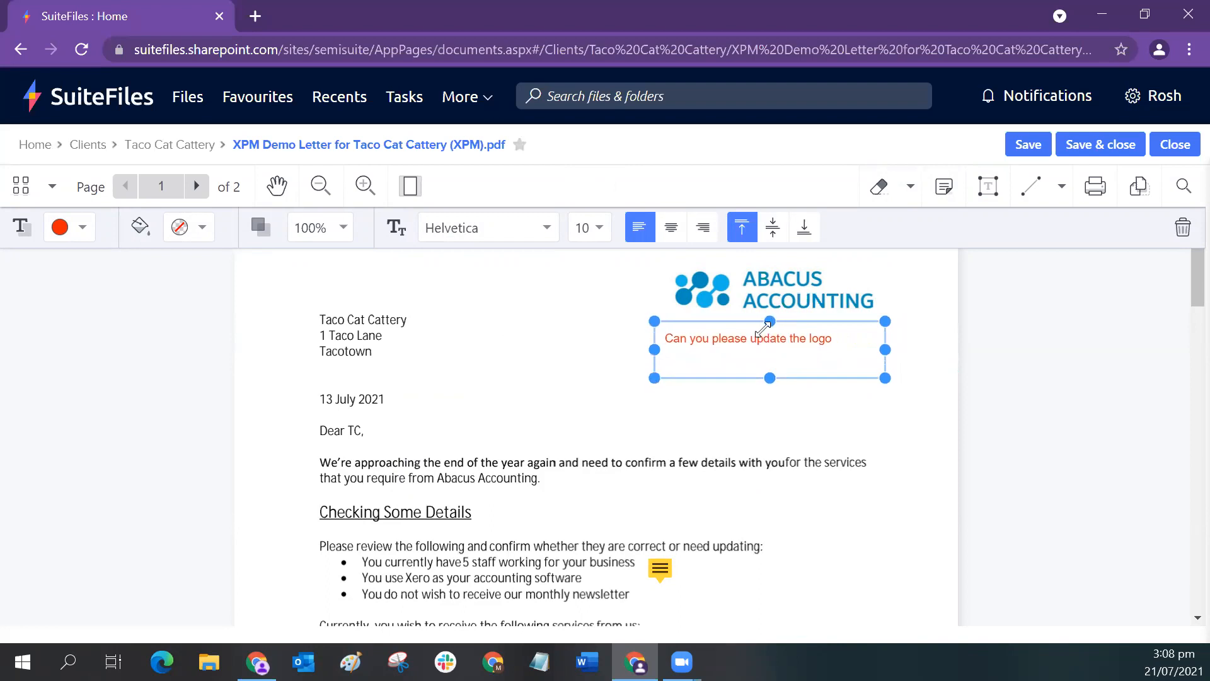
- Set the font size of the "Can you please update the logo" comment to 14
double_click(762, 340)
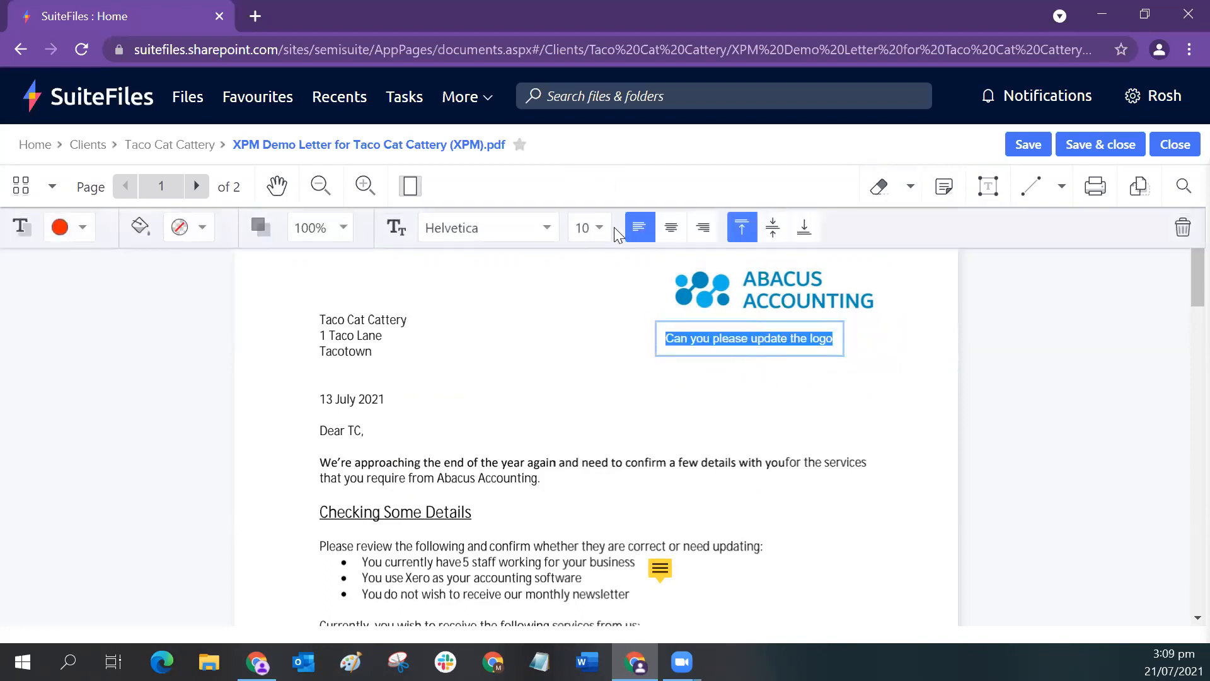
left_click(600, 229)
left_click(587, 341)
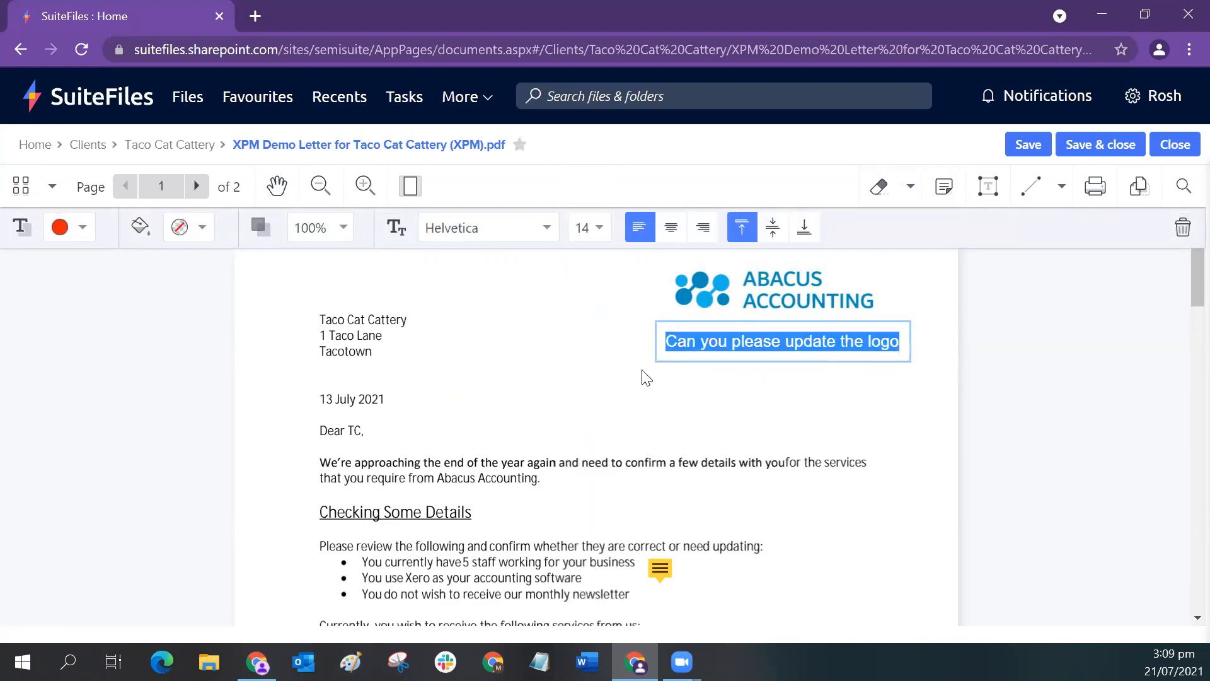
left_click(913, 422)
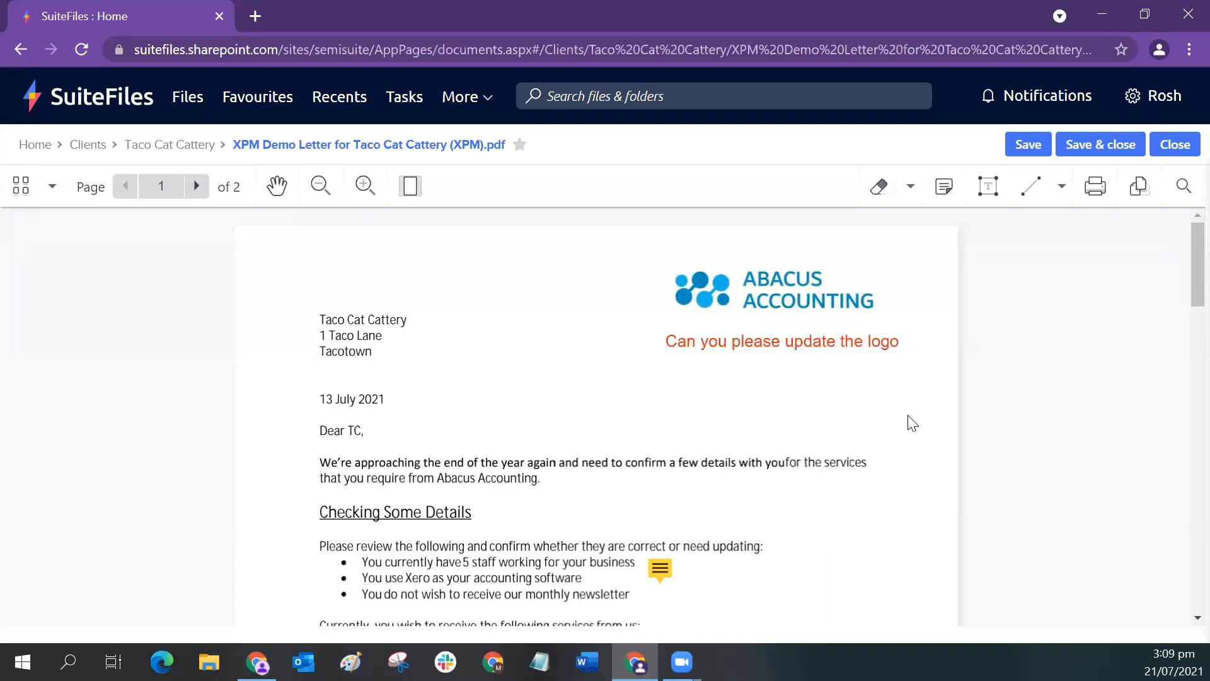
- Draw a red arrow pointing up at the Abacus Accounting logo and move the logo comment below it
left_click(1058, 190)
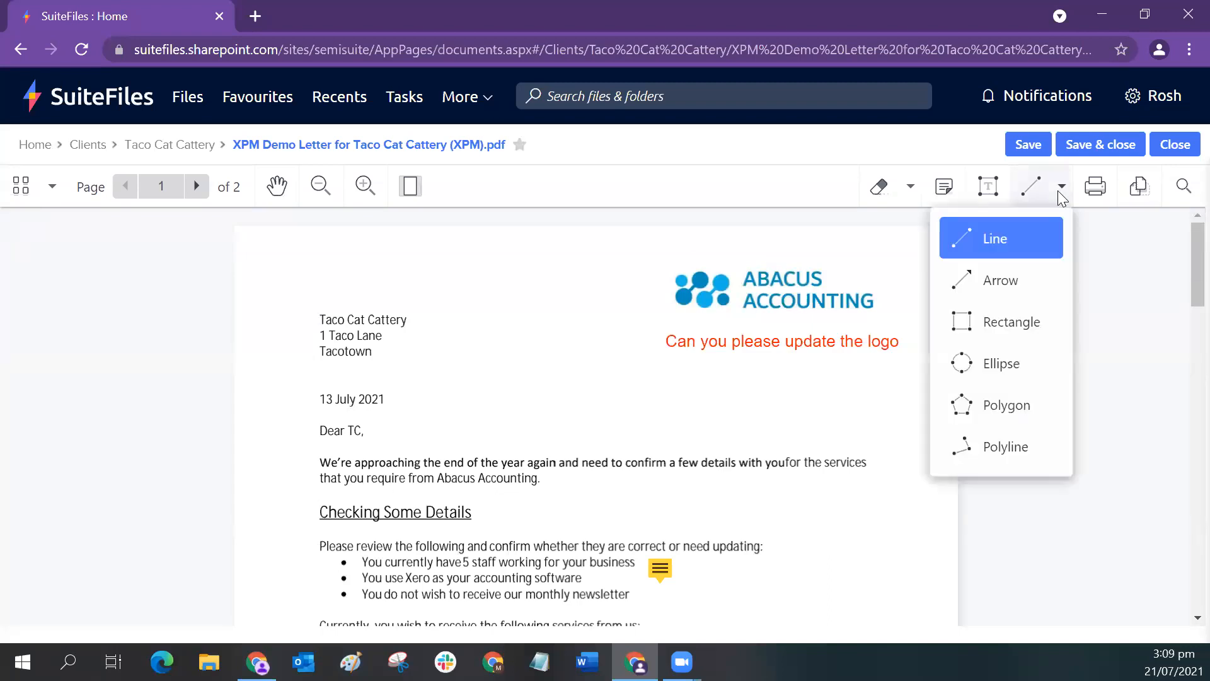
left_click(976, 296)
left_click_drag(631, 326, 673, 290)
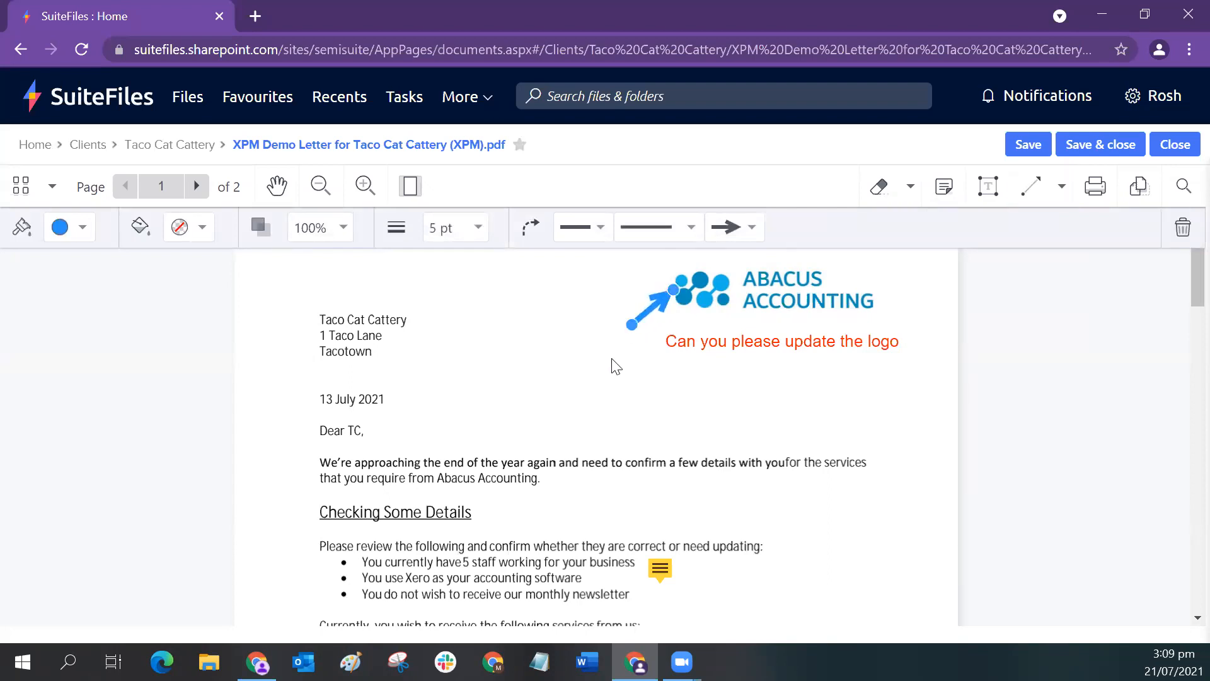
left_click(82, 231)
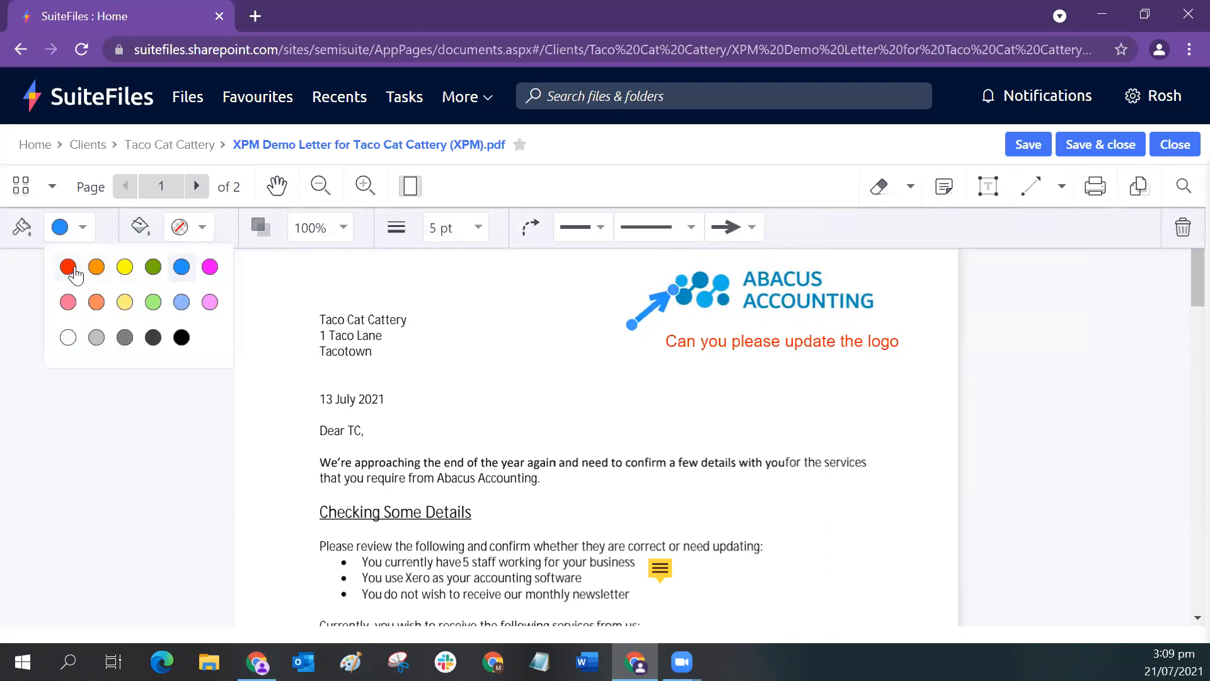
left_click(68, 268)
mouse_move(653, 319)
left_mouse_down()
mouse_move(655, 335)
mouse_move(701, 352)
mouse_move(672, 377)
mouse_move(654, 374)
left_mouse_up()
left_click(899, 378)
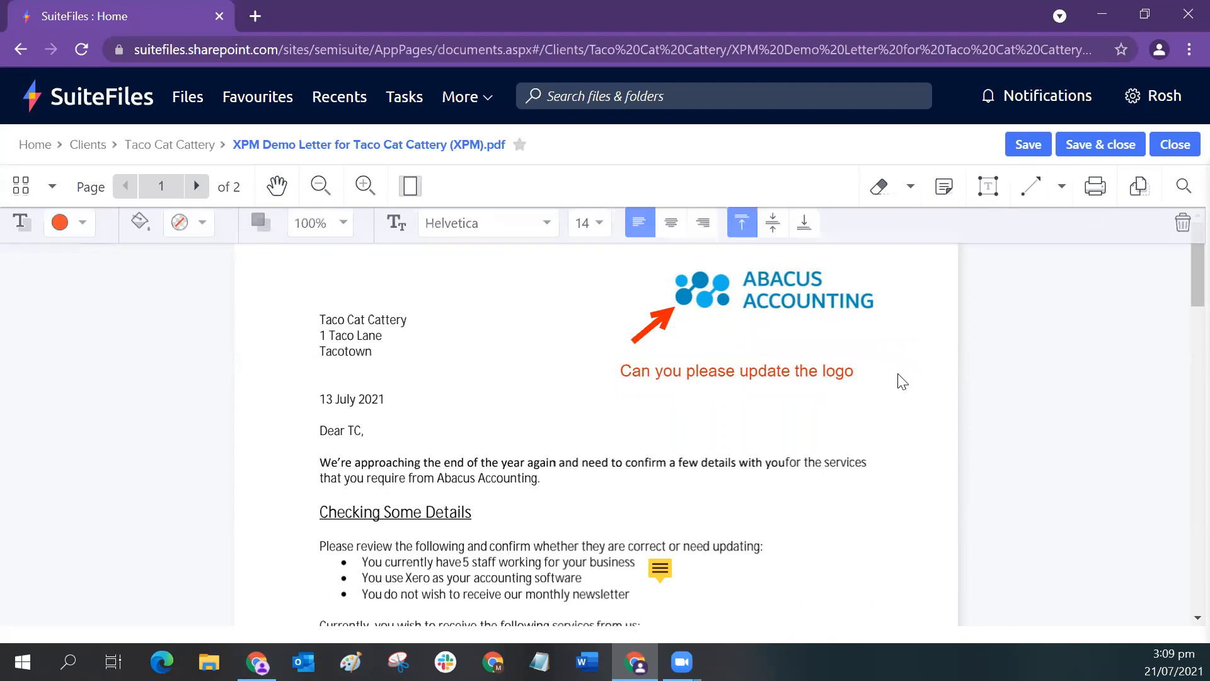
left_click(990, 198)
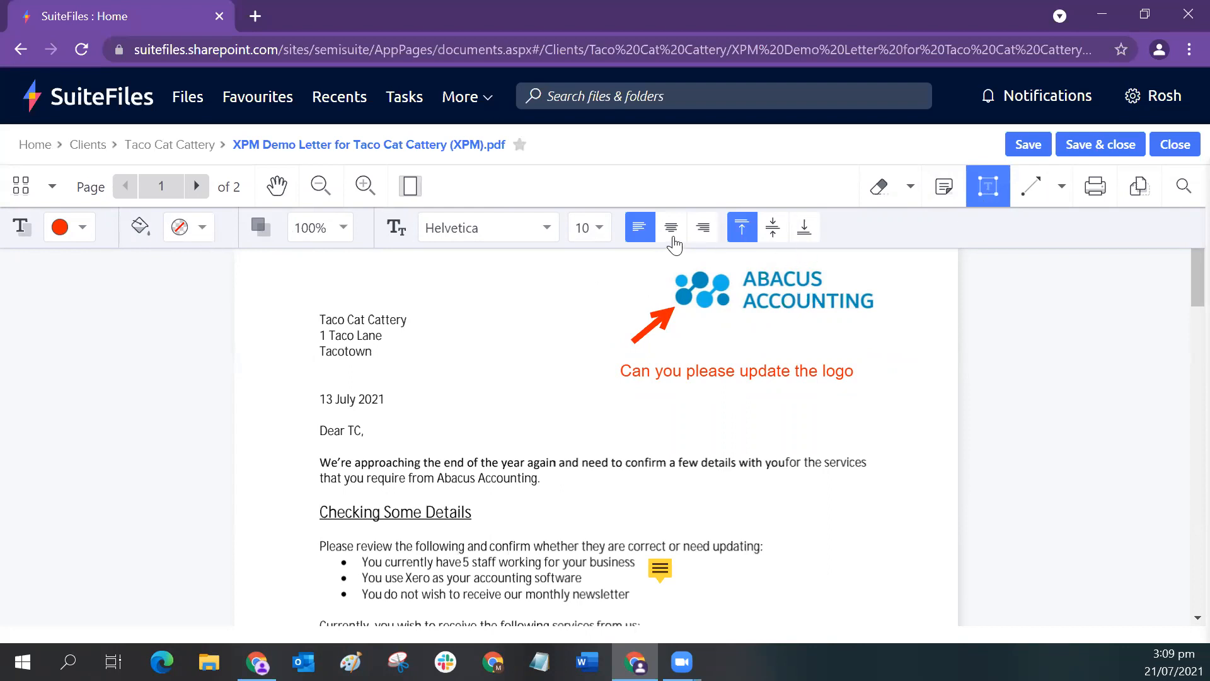
left_click(690, 384)
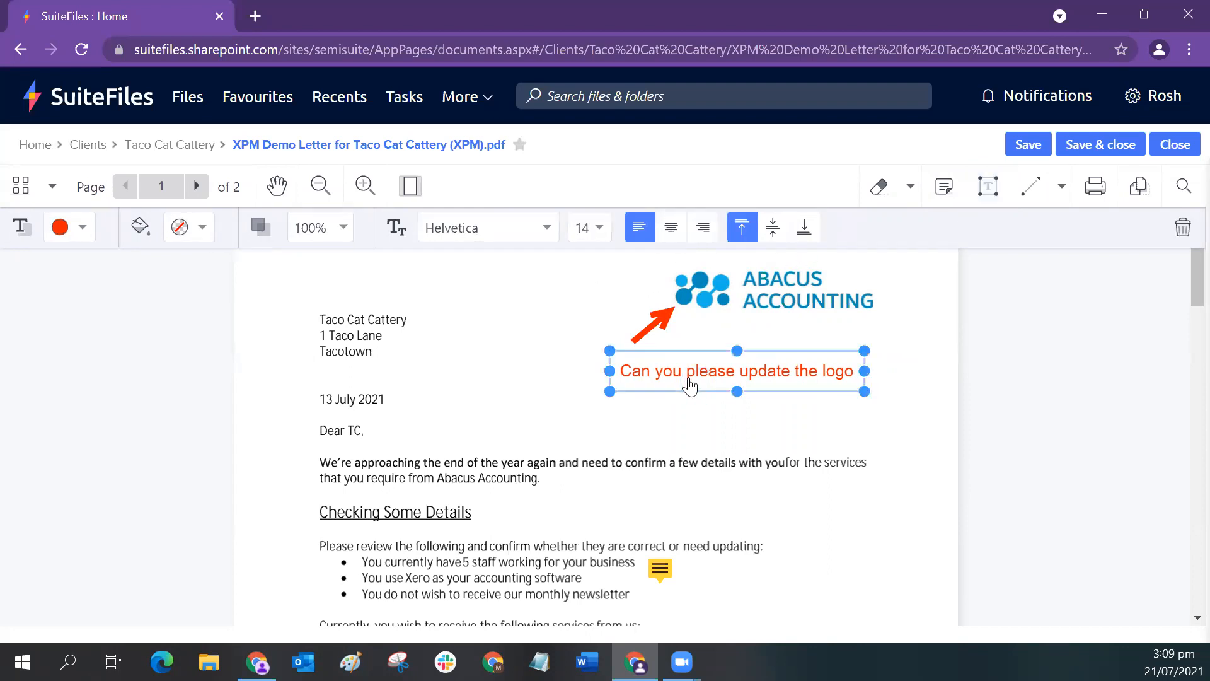
triple_click(689, 386)
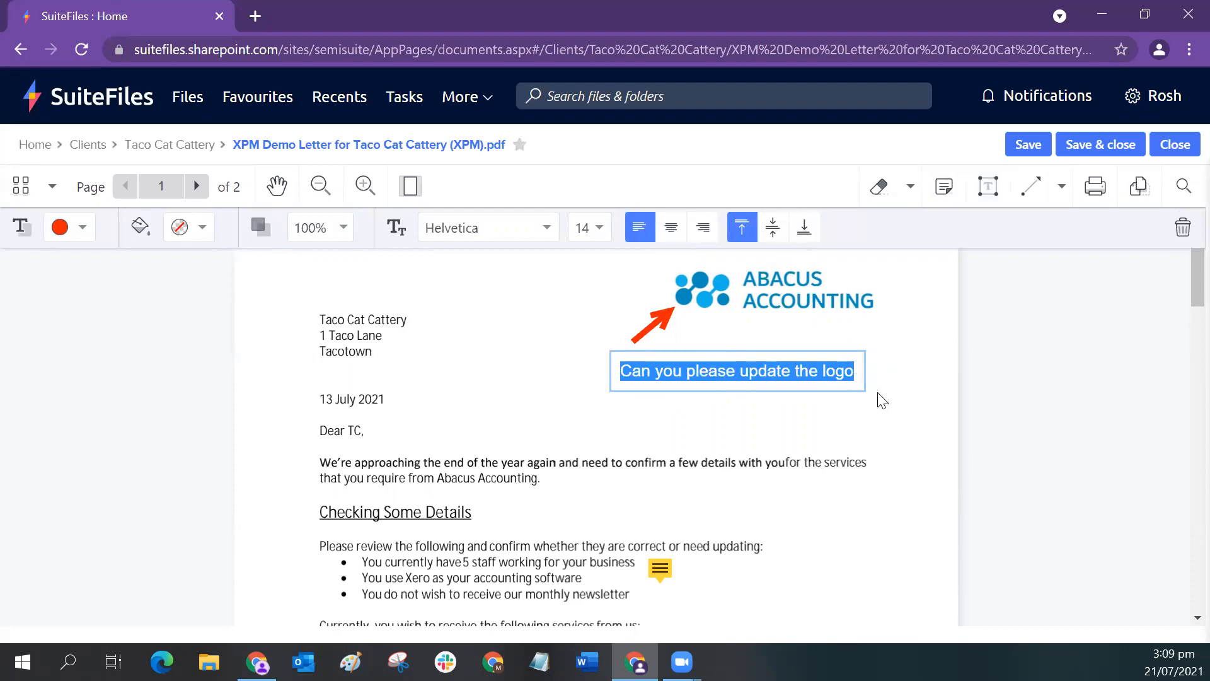
left_click(894, 413)
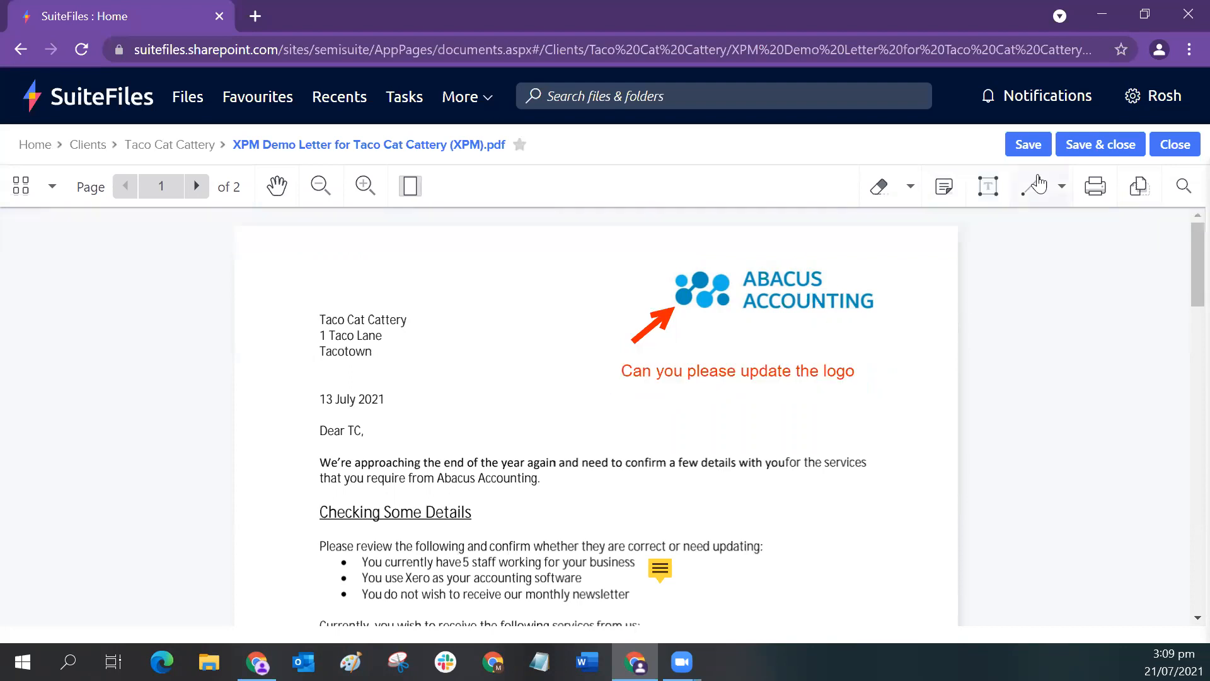
- Draw a blue 5 pt rectangle around the business address and website placeholders in the footer of page 1
left_click(1062, 188)
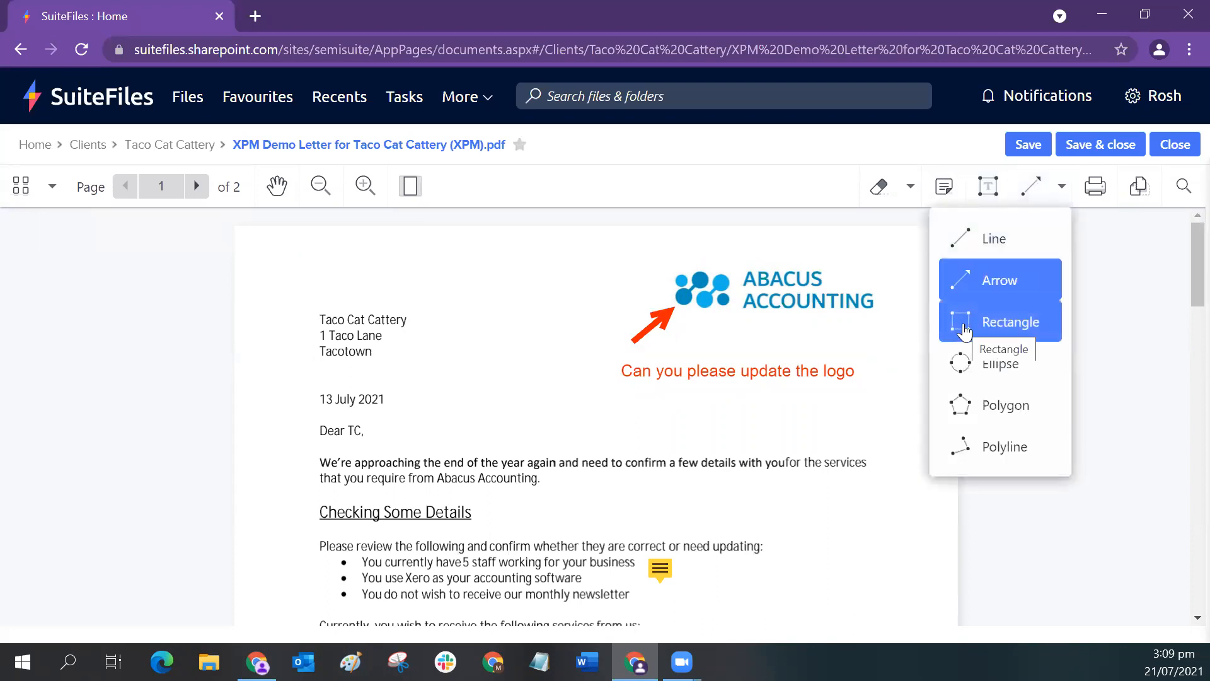
left_click(965, 330)
scroll(929, 391, "down", 8)
scroll(929, 392, "down", 4)
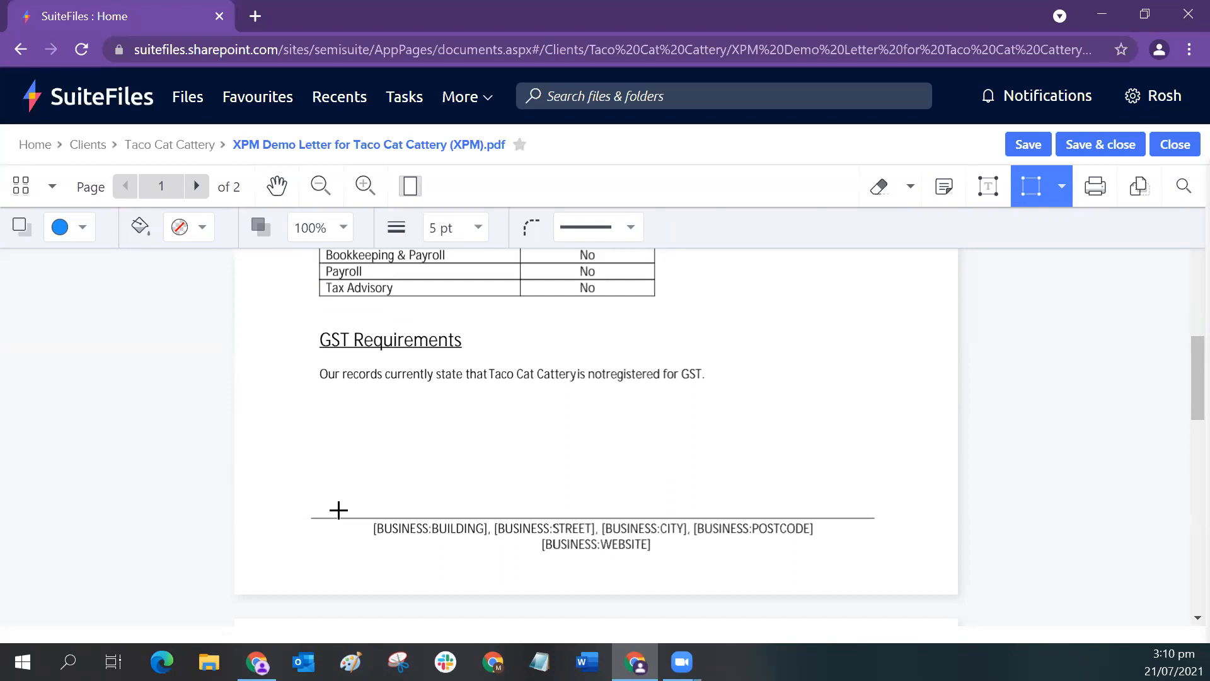
mouse_move(338, 510)
left_mouse_down()
mouse_move(460, 570)
mouse_move(875, 578)
mouse_move(866, 572)
left_mouse_up()
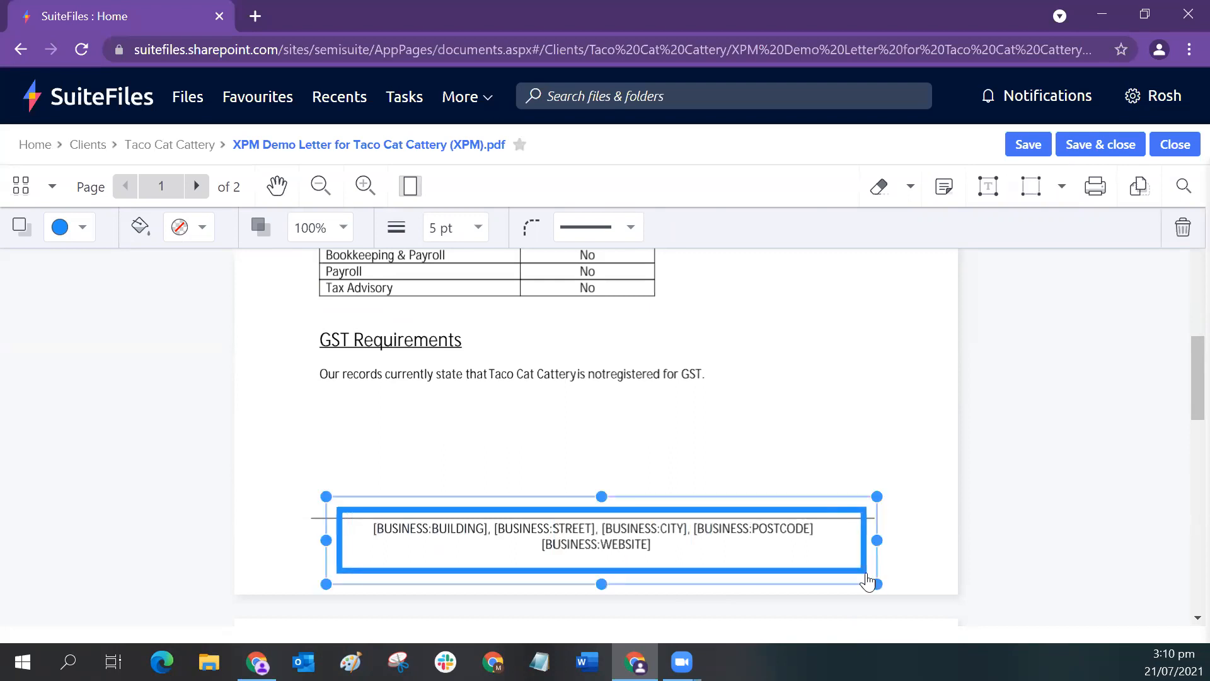
- Add a text box above the footer rectangle reading "These business values need to be updated in SuiteFiles"
left_click(988, 185)
left_click(467, 485)
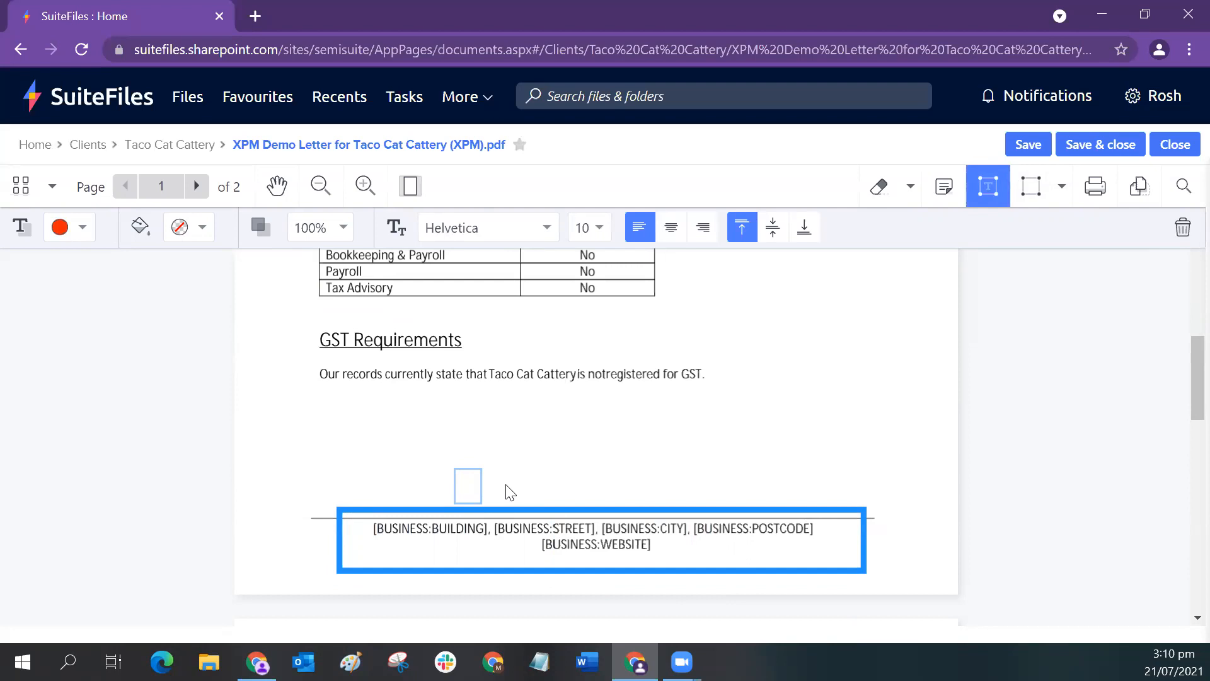
type("hese busines")
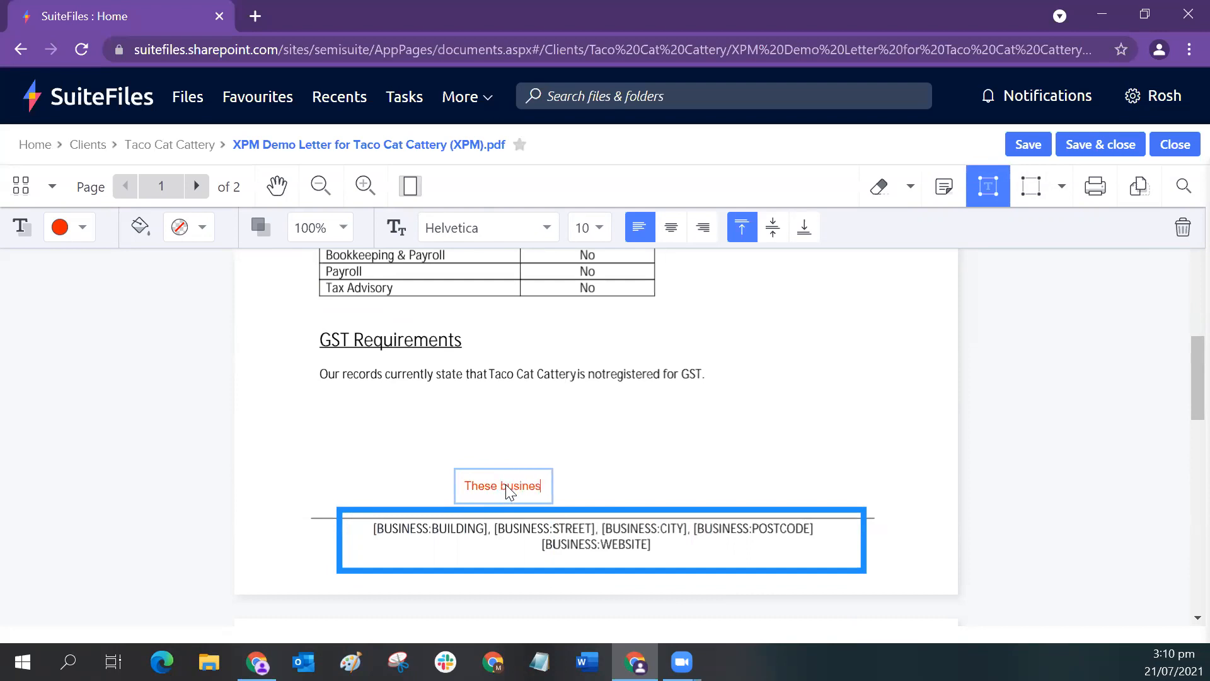
type("s values need to b")
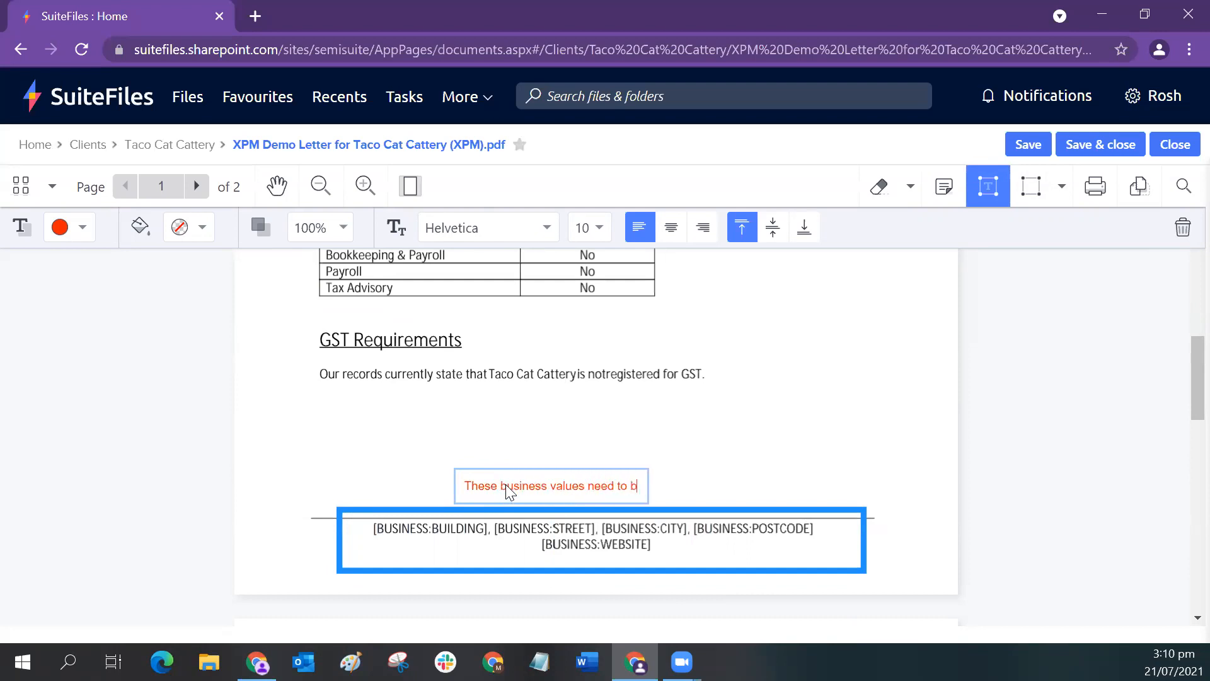
type("e updated in SuiteFiles")
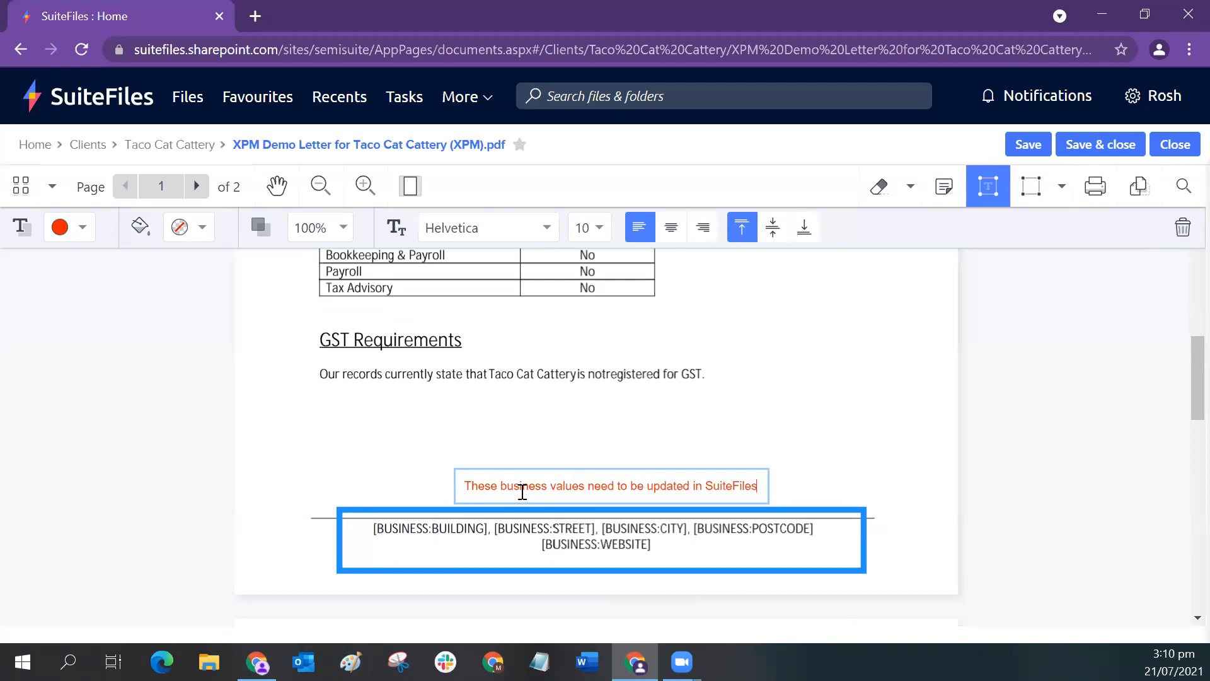
- Set the font size of the business values comment to 14
triple_click(525, 487)
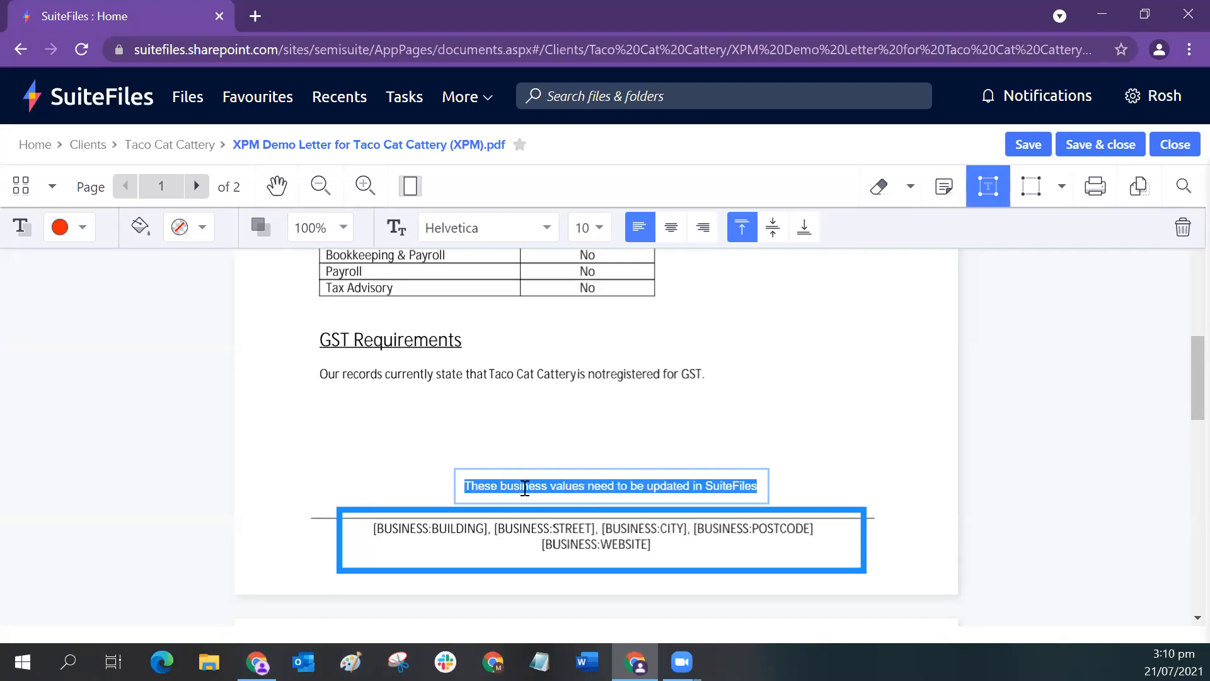
left_click(599, 227)
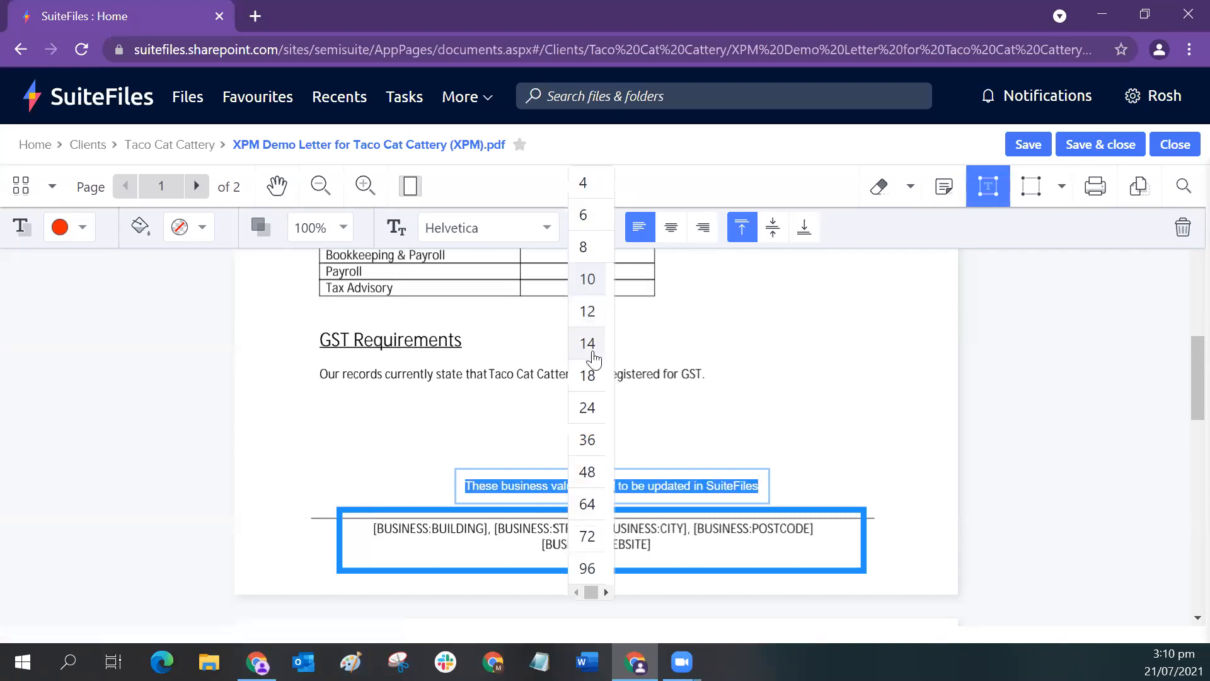
left_click(588, 344)
left_click(665, 482)
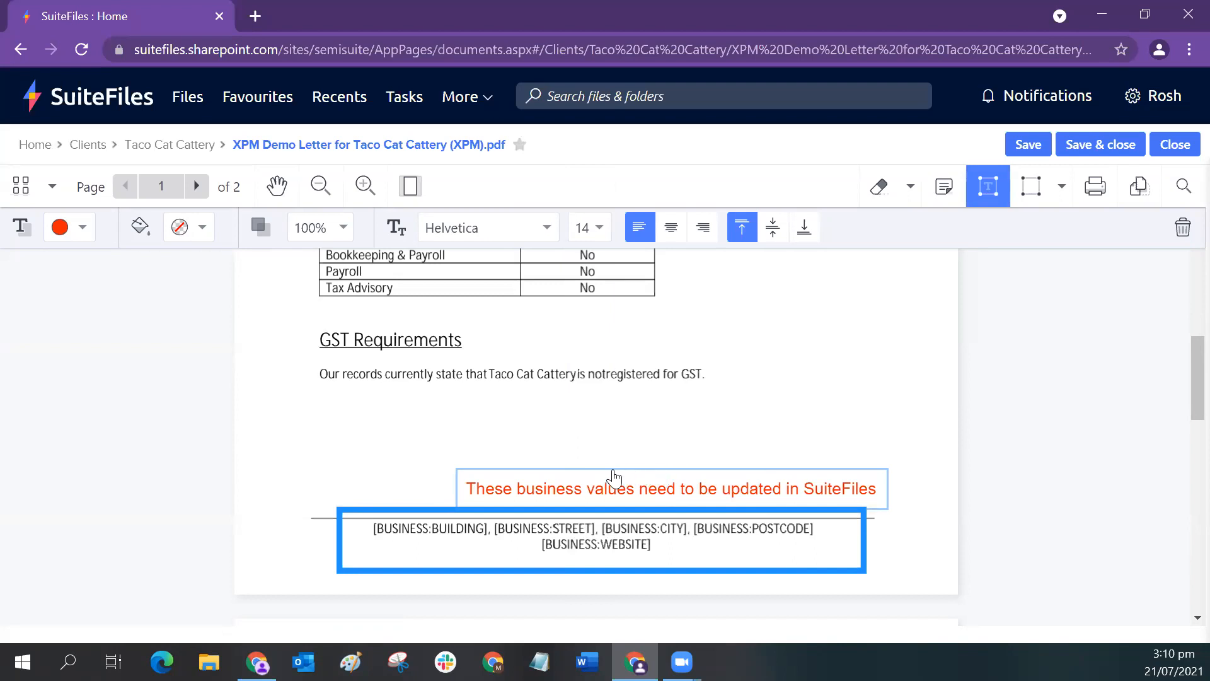
key("Escape")
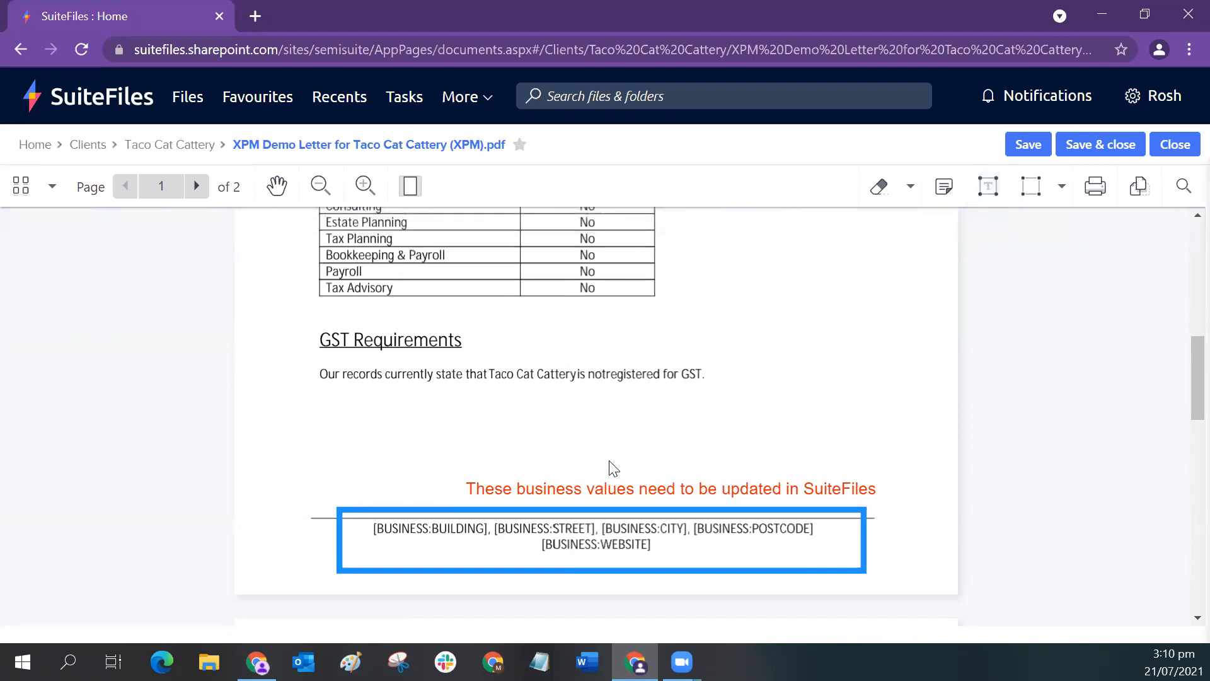
- Move the business values comment so it sits centred just above the blue footer rectangle
left_click(626, 493)
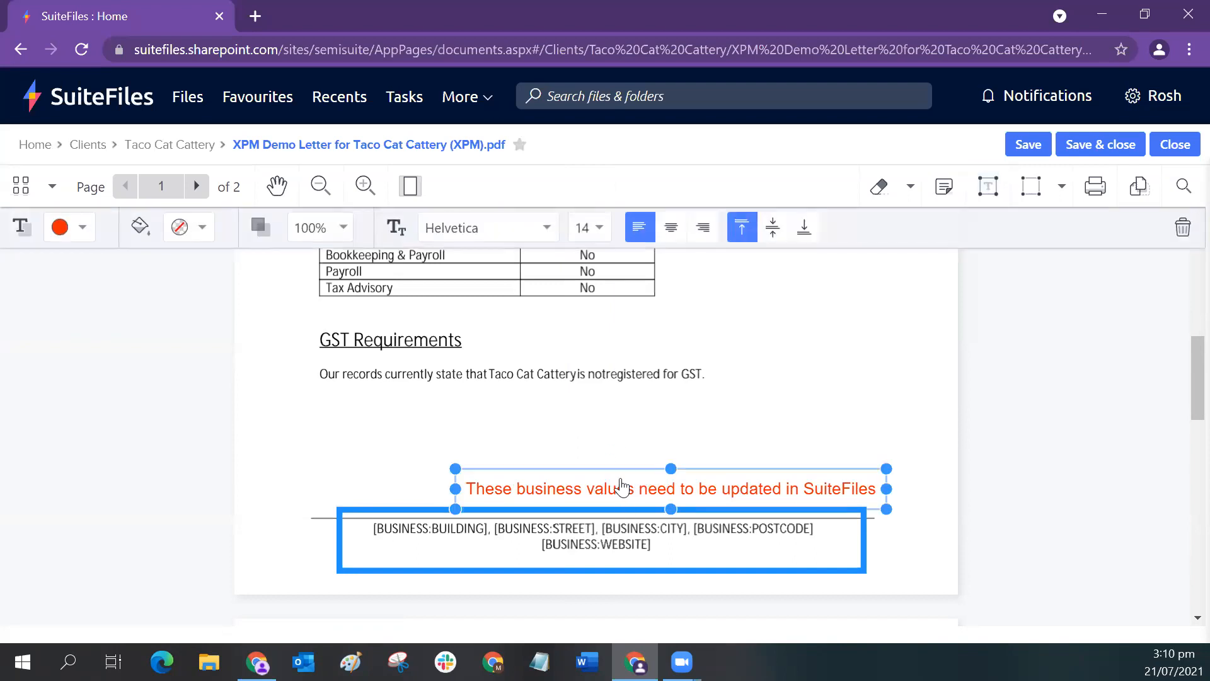
left_click_drag(623, 487, 554, 470)
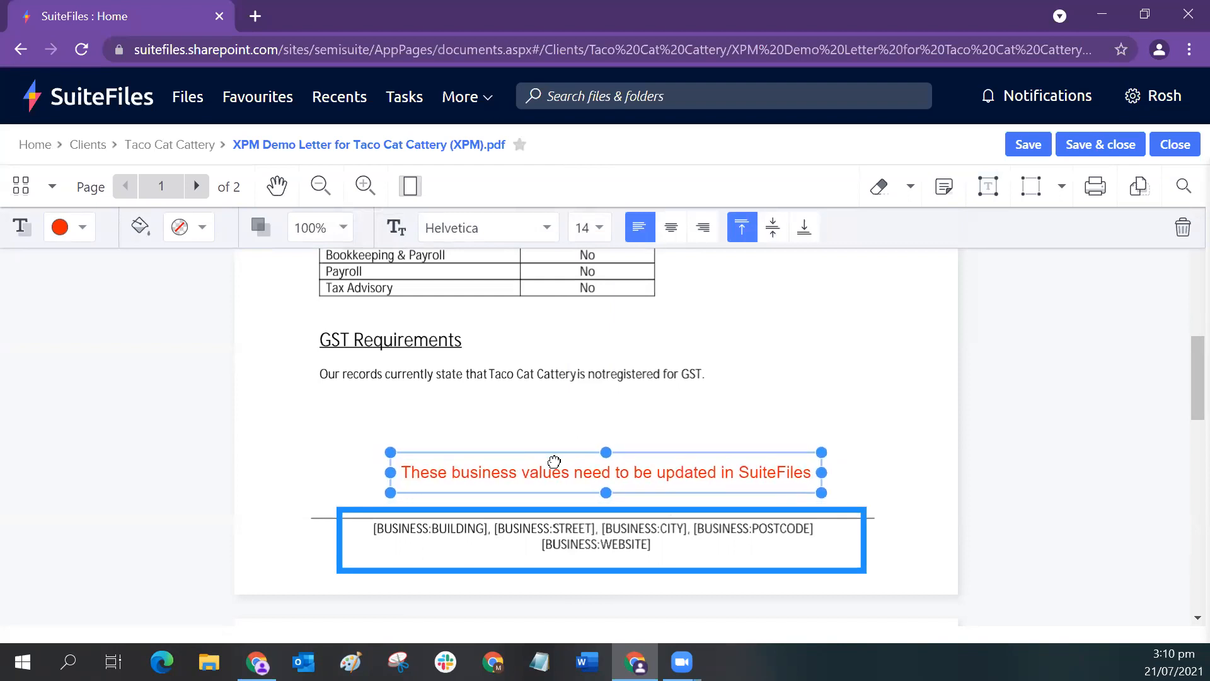
left_click(556, 411)
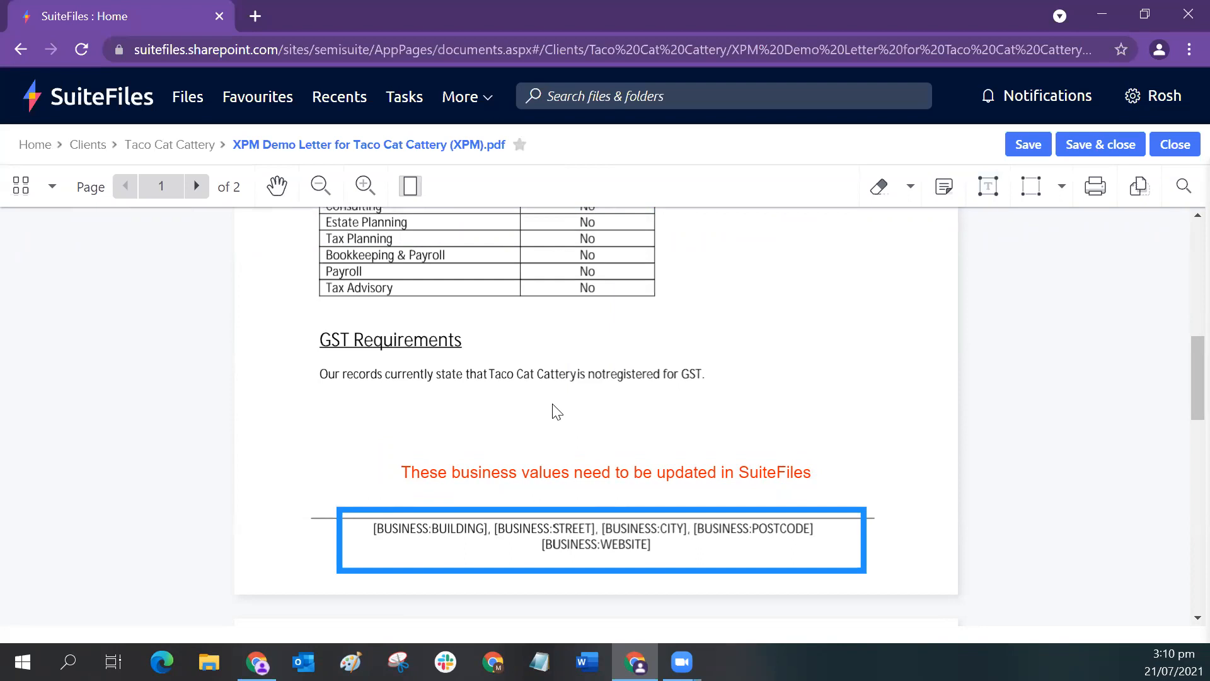
- Show the page thumbnails and scroll through the letter to page 2
scroll(556, 416, "up", 2)
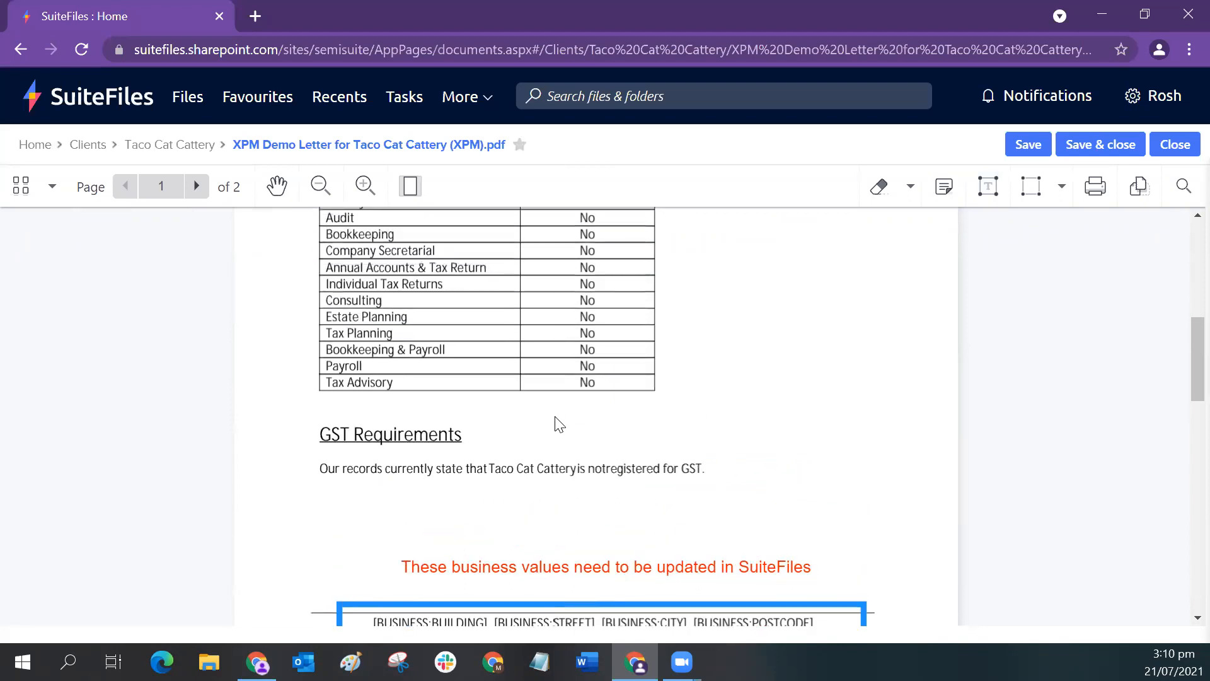
scroll(561, 435, "down", 2)
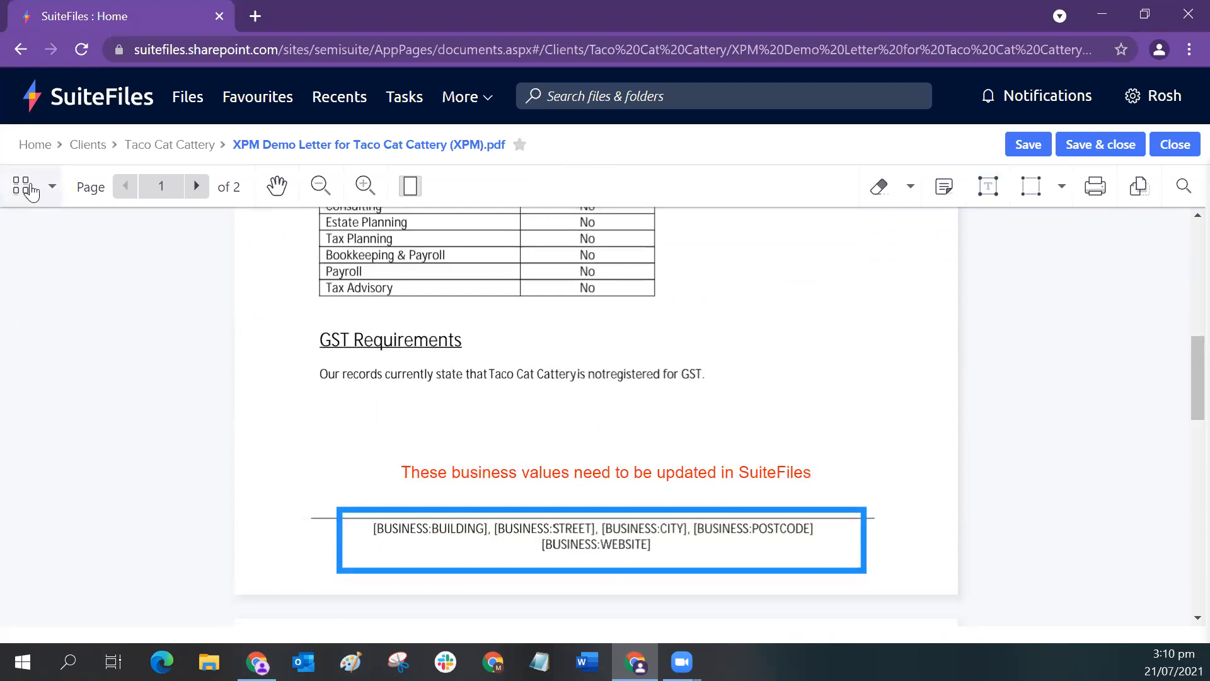
left_click(20, 189)
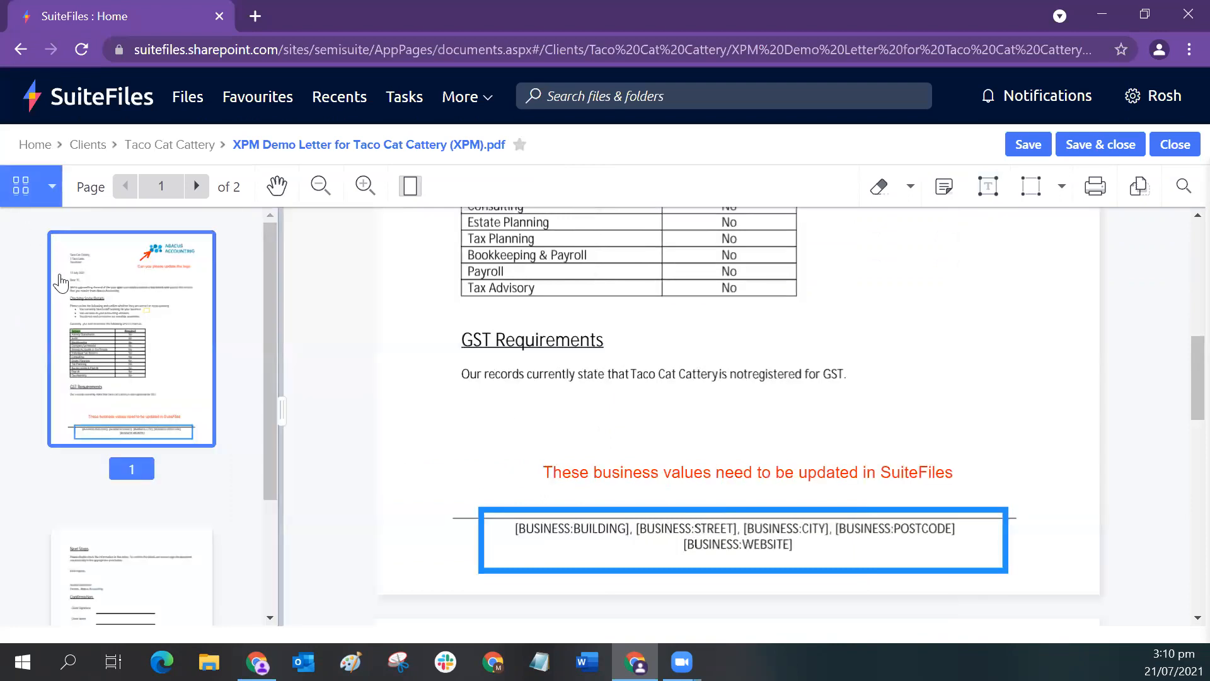
scroll(61, 284, "down", 3)
scroll(126, 498, "up", 3)
scroll(865, 366, "down", 6)
scroll(725, 432, "up", 1)
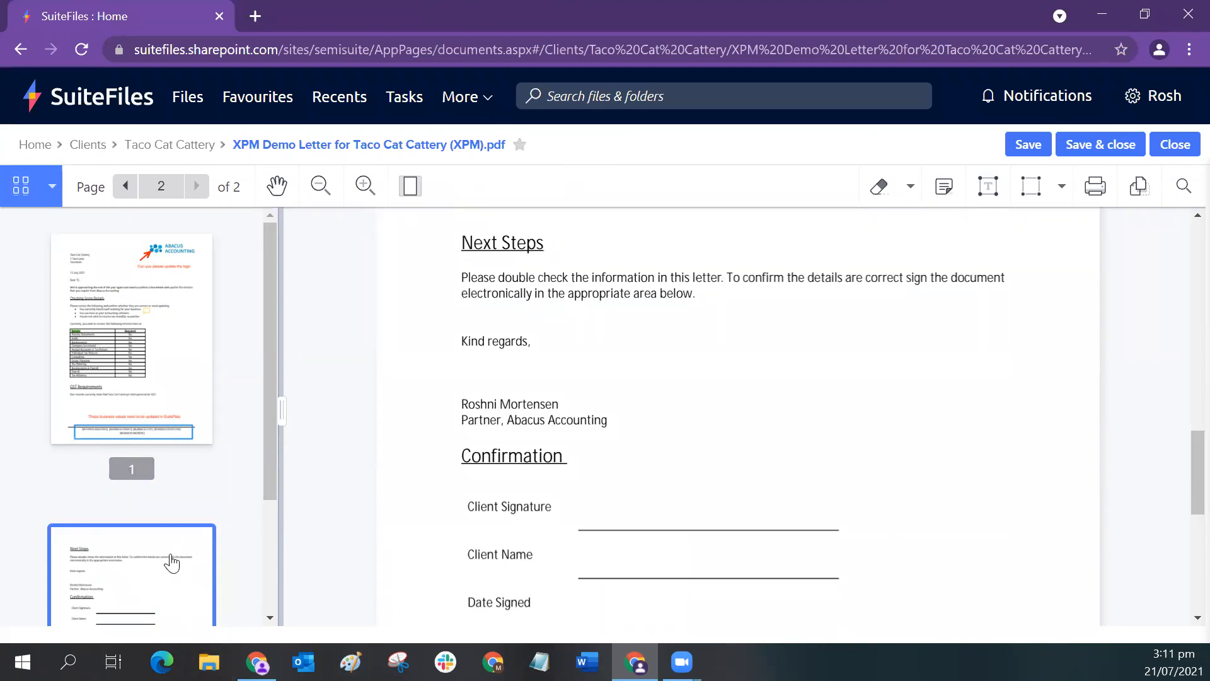
- Go to page 1 by its page number, and page back and forth through the letter, ending on page 2
left_click(162, 186)
type("1")
key("Return")
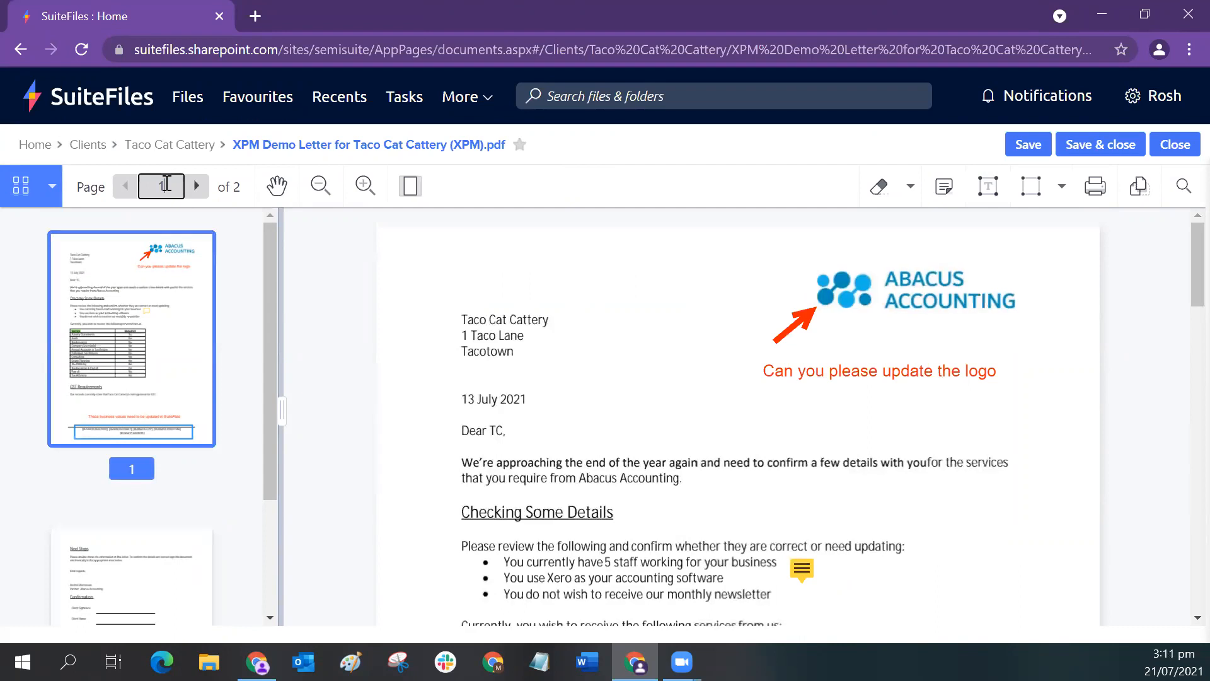
left_click(197, 185)
left_click(125, 185)
left_click(200, 189)
left_click(126, 187)
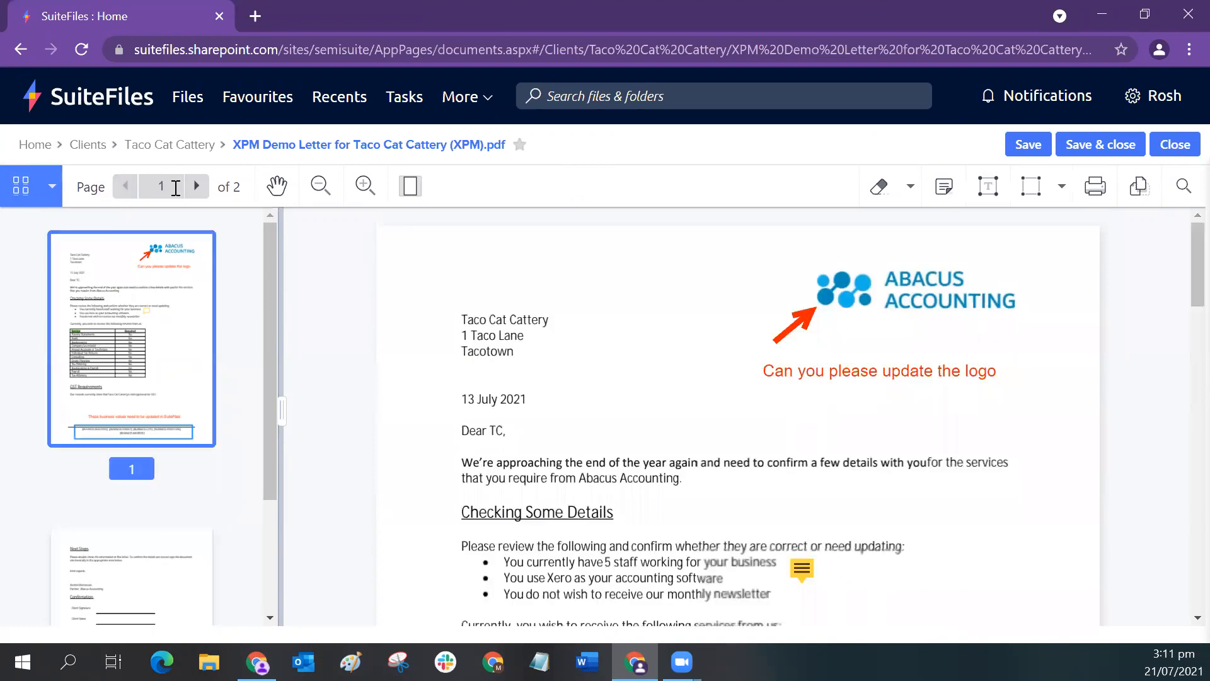
left_click(197, 187)
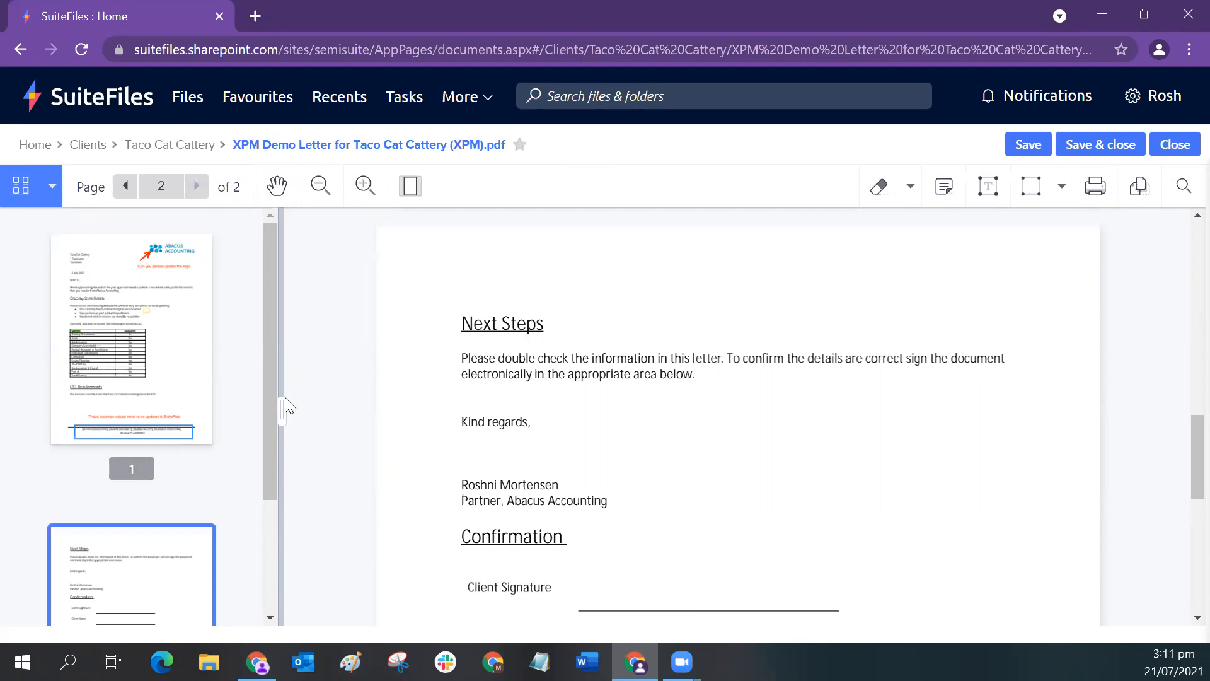
- Hide the page thumbnails and review the annotations on page 1
left_click(18, 195)
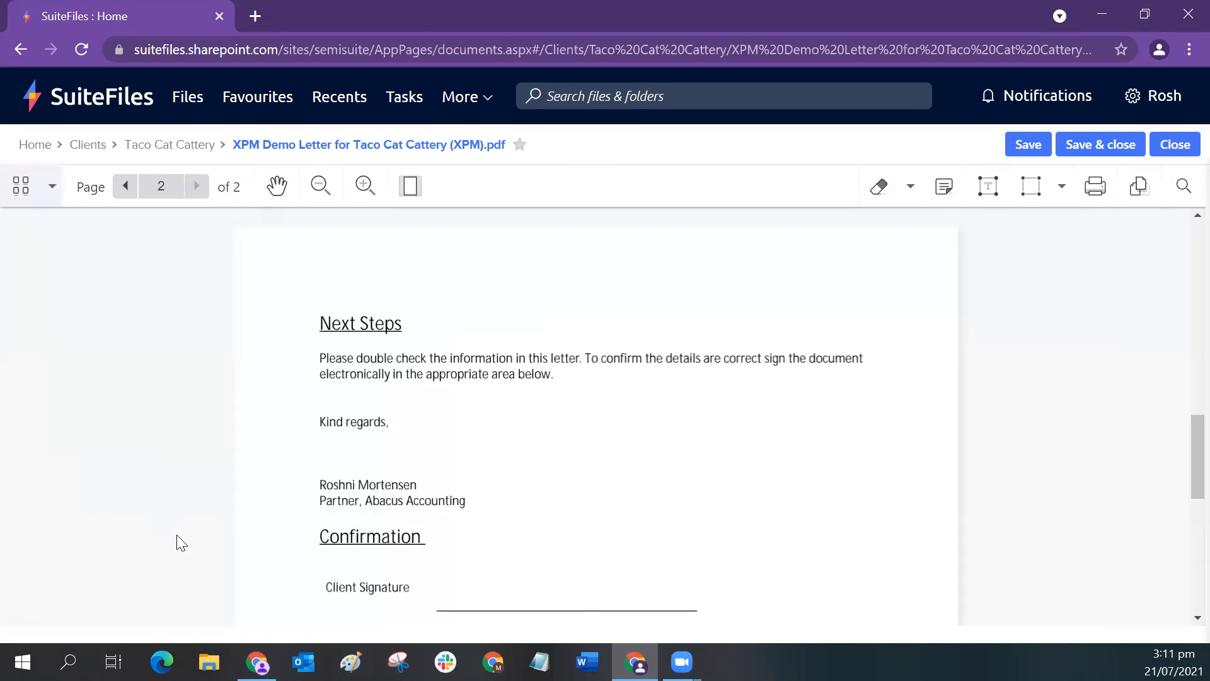
scroll(547, 514, "up", 15)
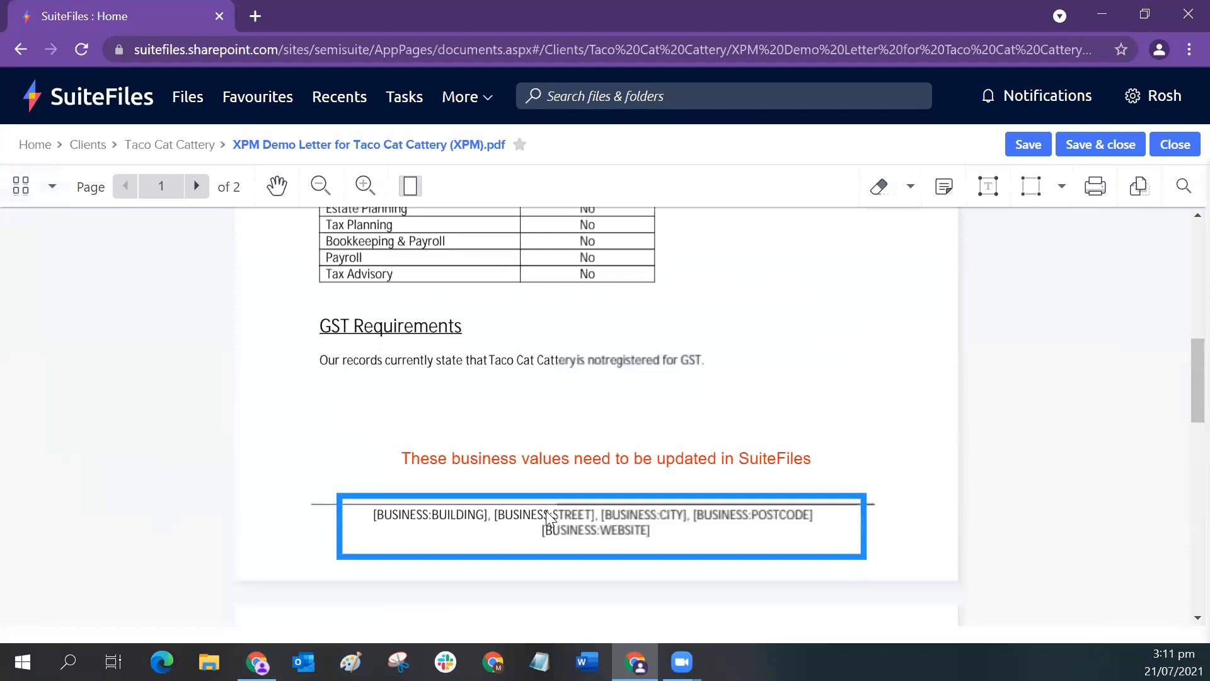
scroll(550, 519, "down", 2)
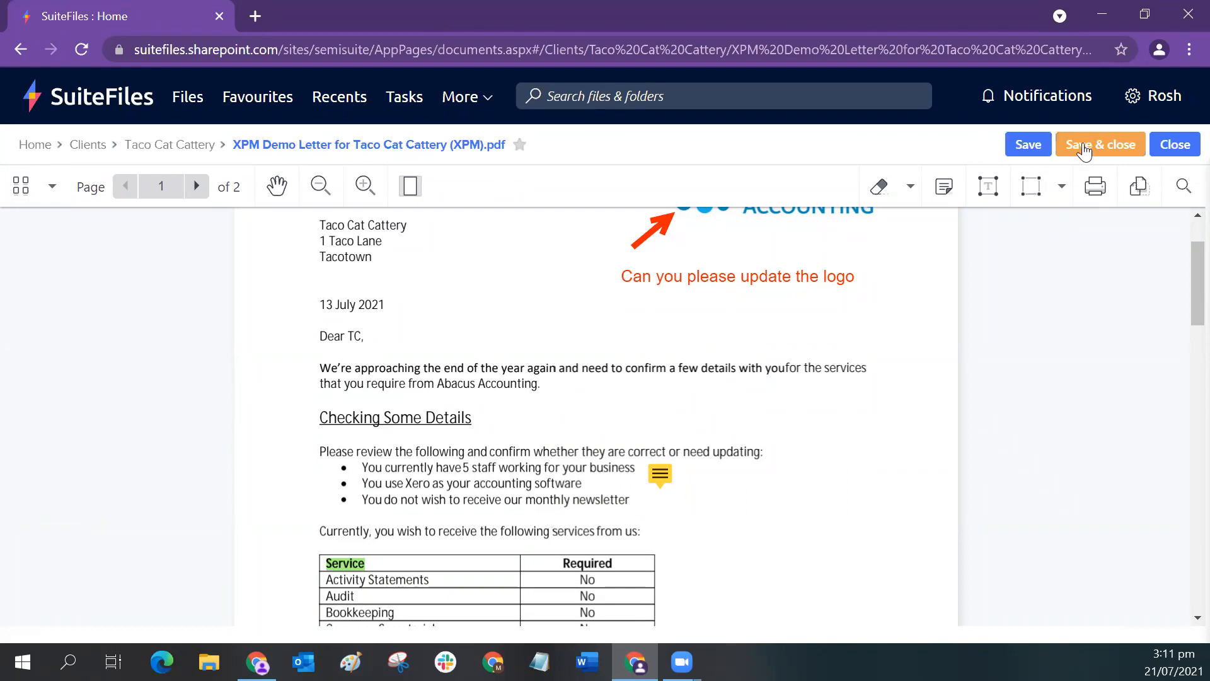
- Save the annotated letter and exit annotation mode
scroll(586, 352, "up", 2)
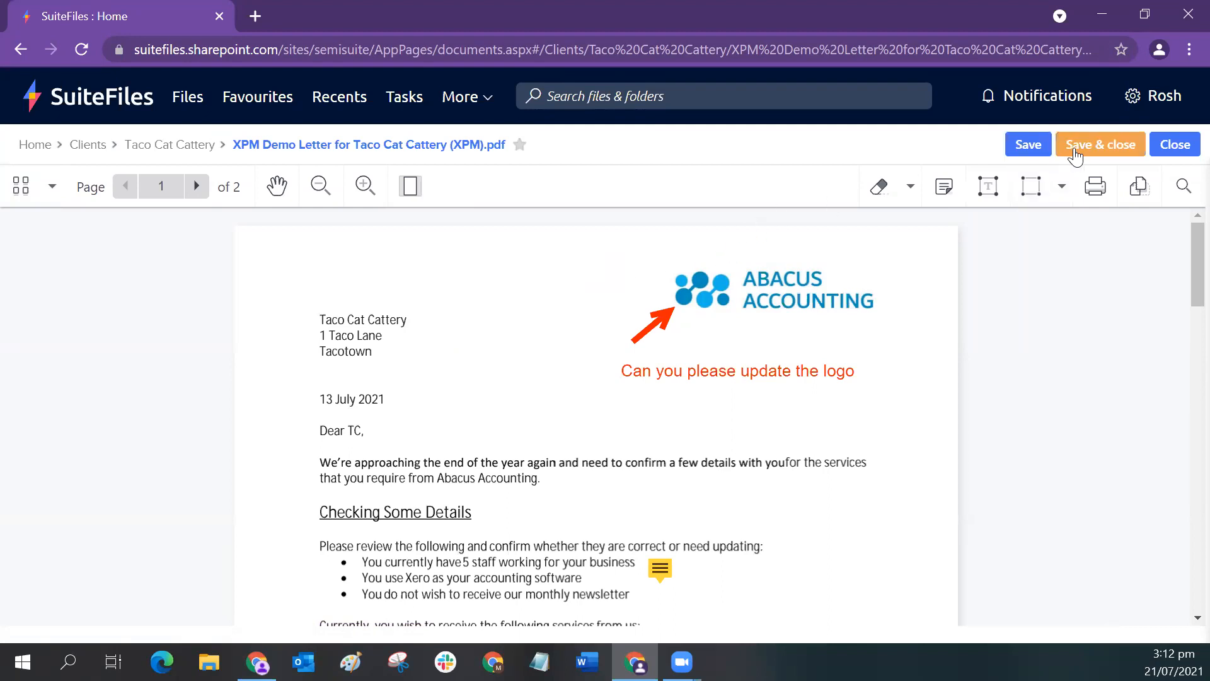
left_click(1029, 151)
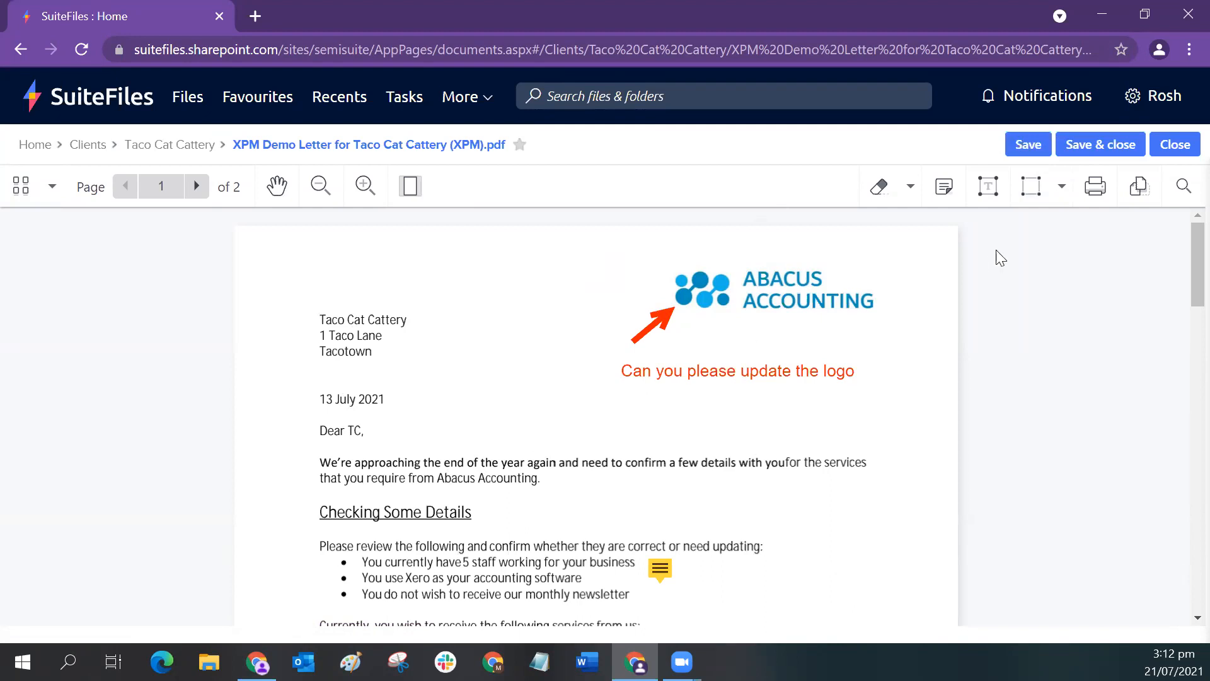
left_click(1105, 149)
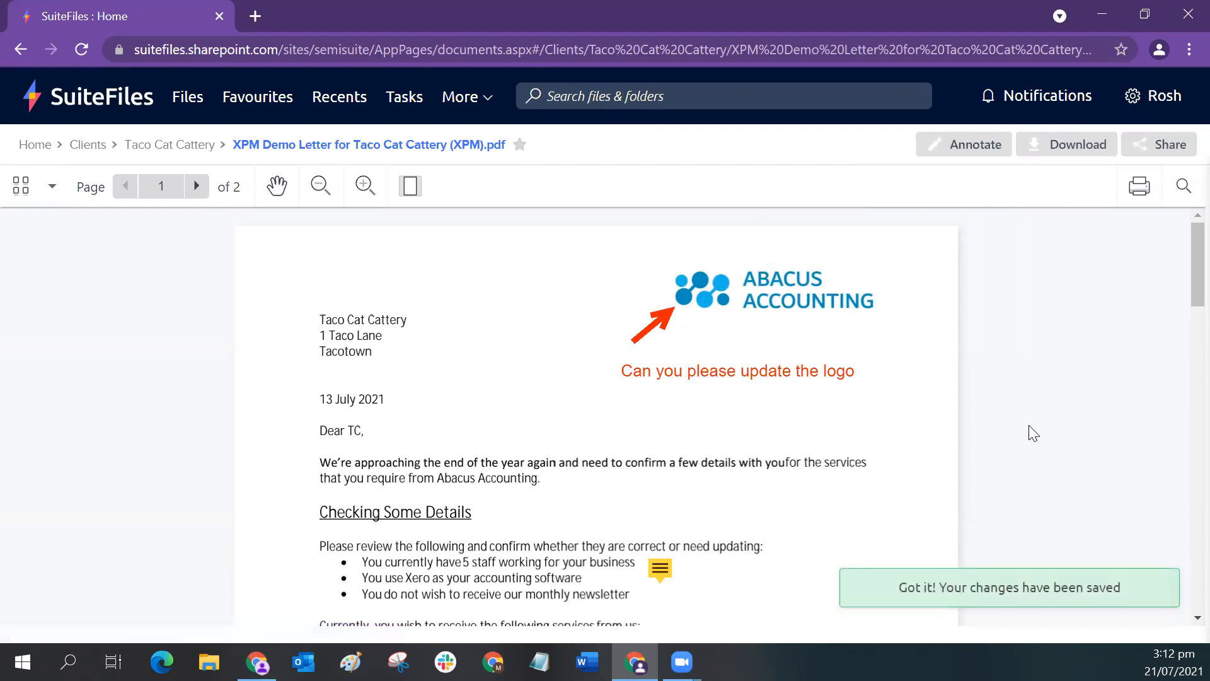
- Review the saved annotations throughout the letter, returning to the note beside the staff details on page 1
scroll(527, 434, "down", 10)
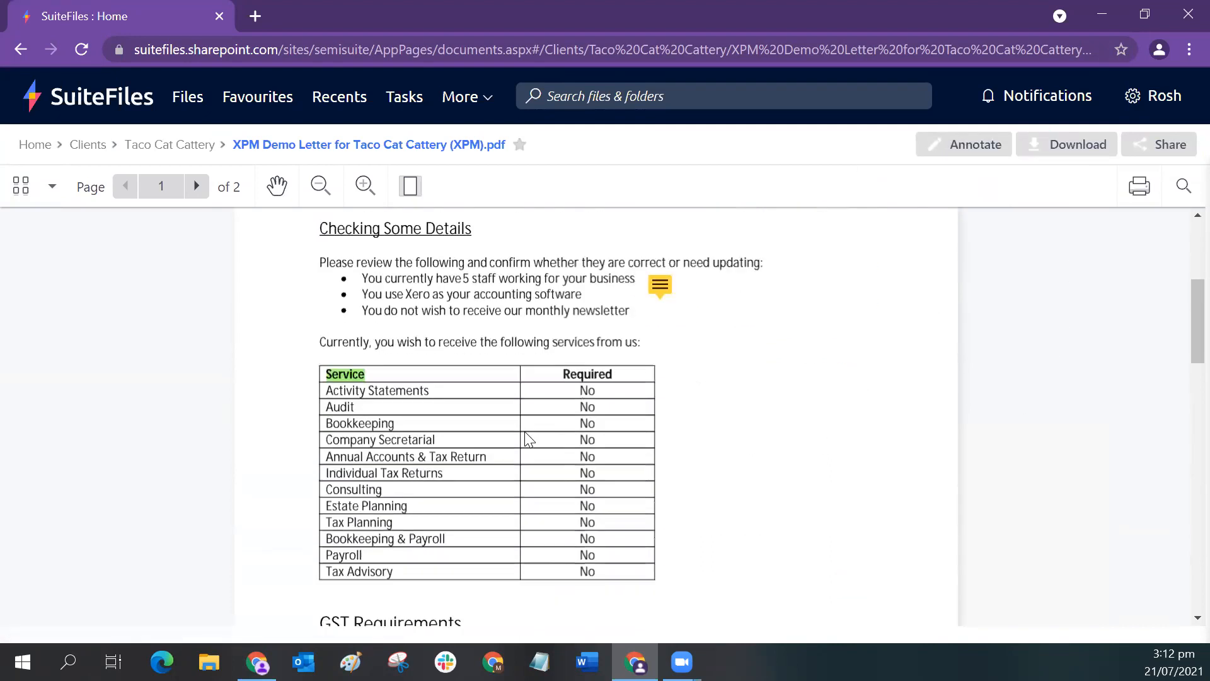
scroll(527, 435, "down", 5)
scroll(527, 435, "up", 15)
scroll(528, 438, "down", 1)
mouse_move(656, 484)
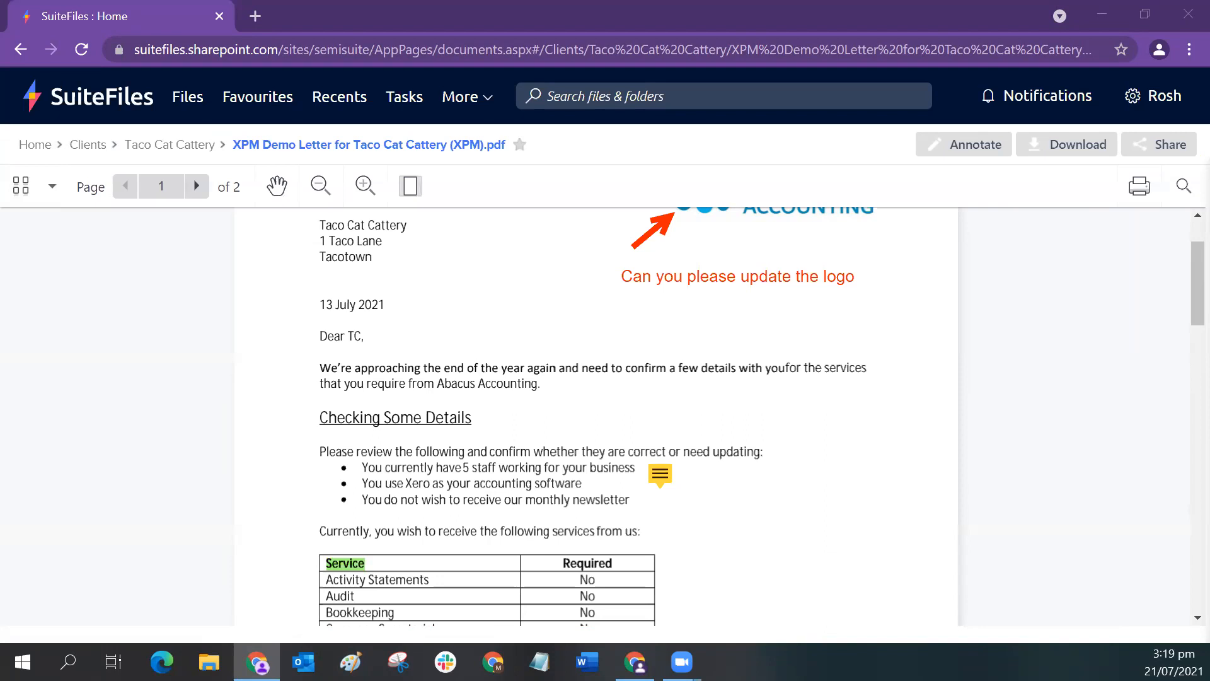
- Go to the help centre's What's New page and open the Release Notes and Introducing PDF Annotations articles in new tabs
left_click(1156, 107)
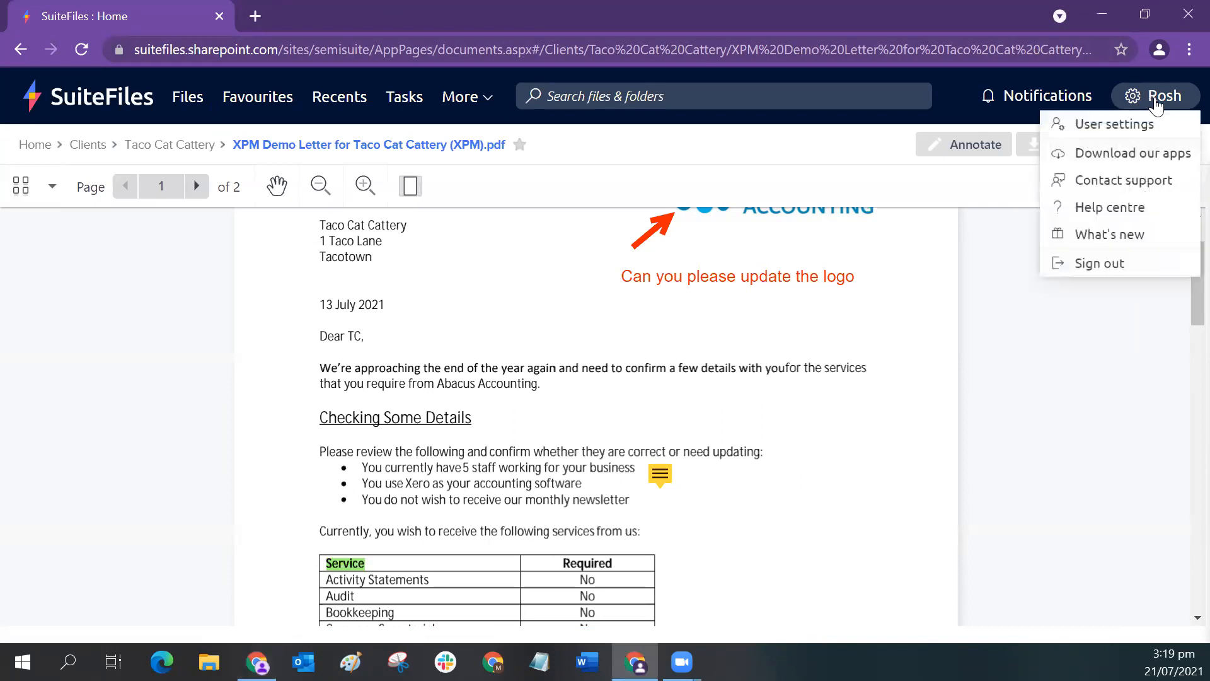
left_click(1107, 238)
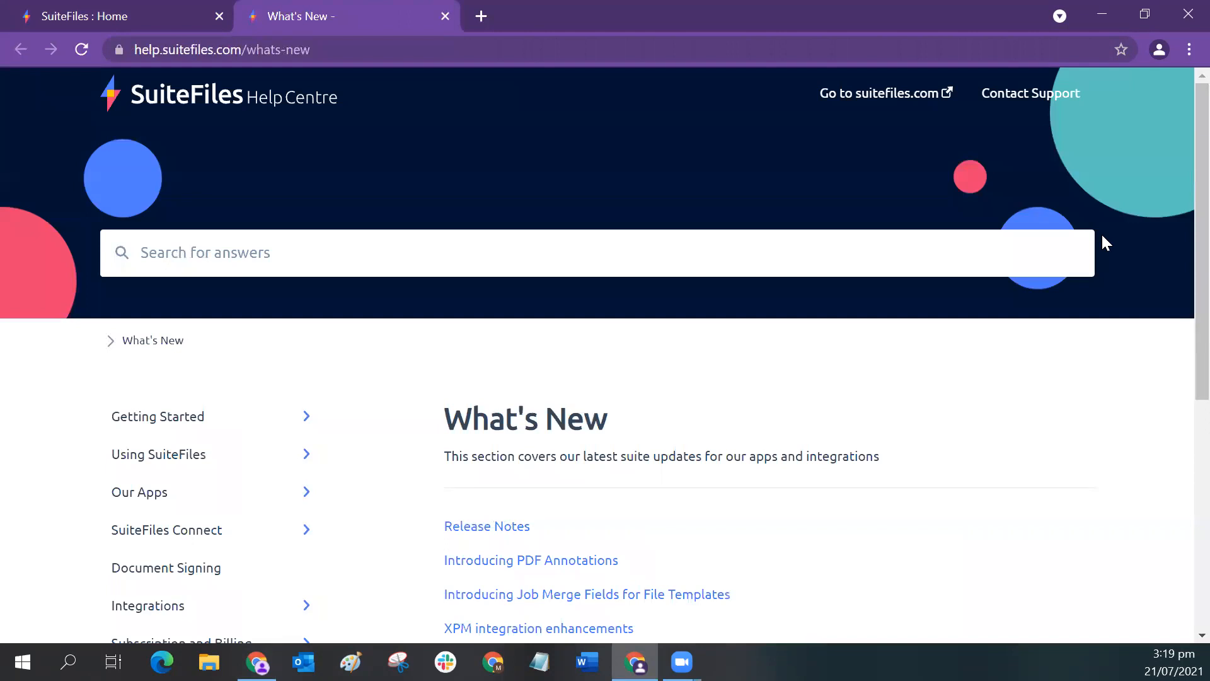
scroll(1072, 252, "down", 1)
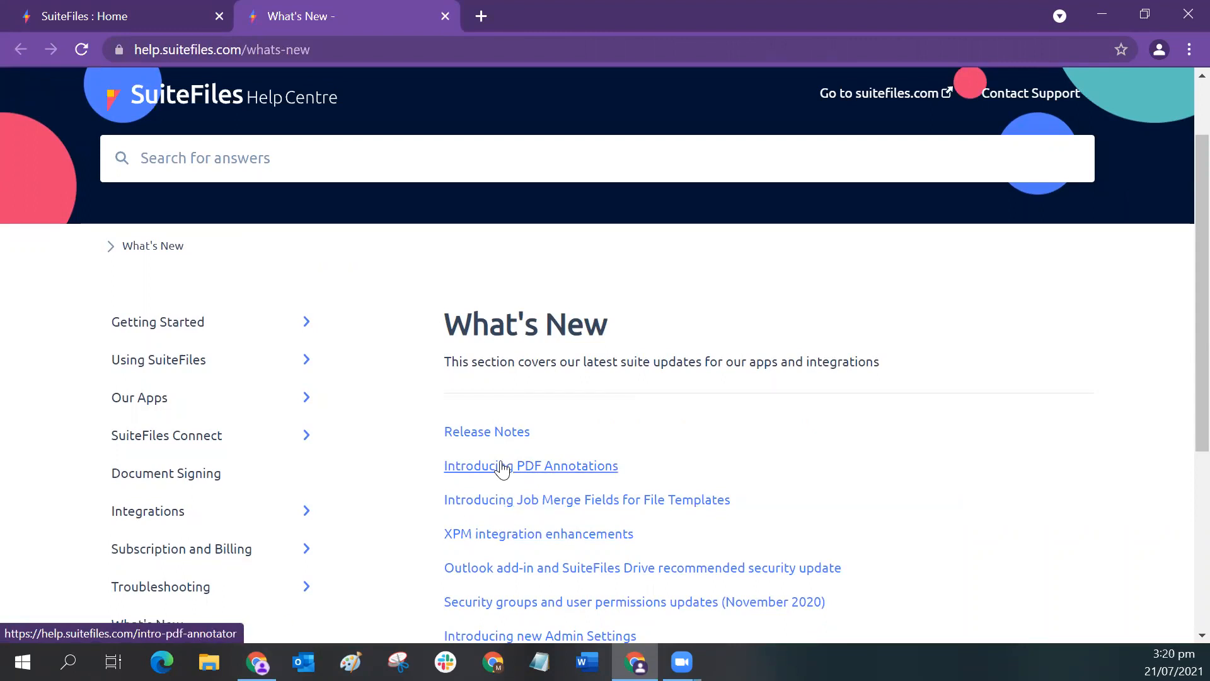
right_click(504, 433)
left_click(540, 449)
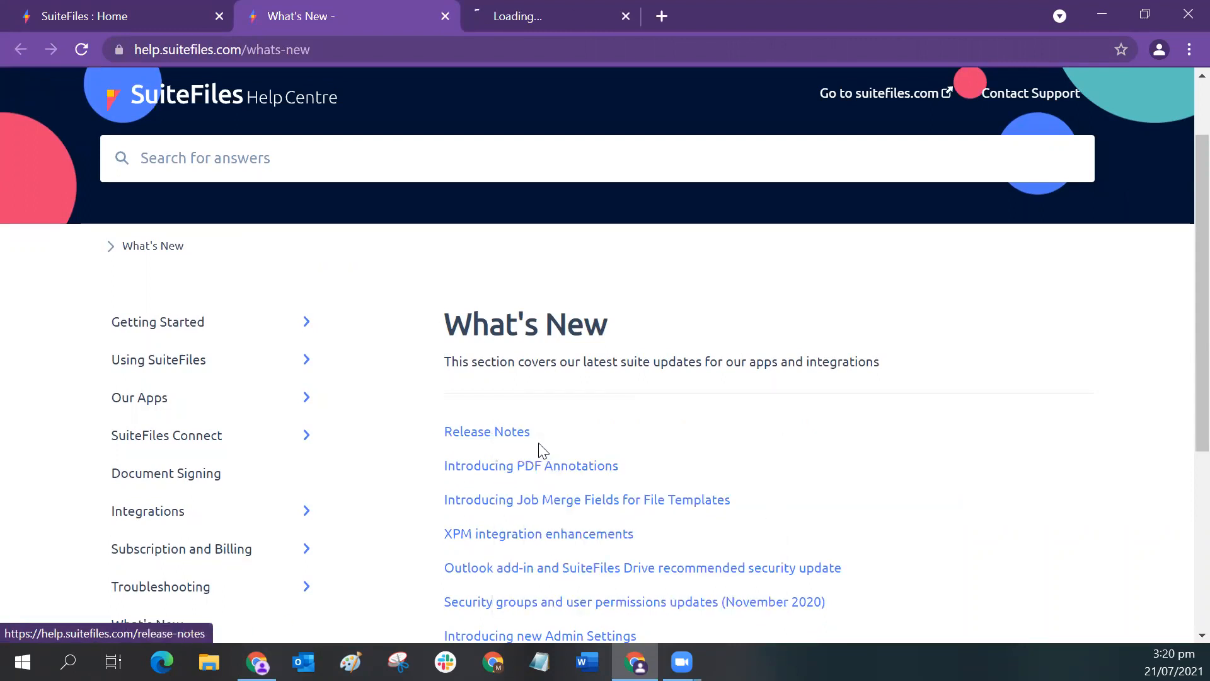
right_click(535, 468)
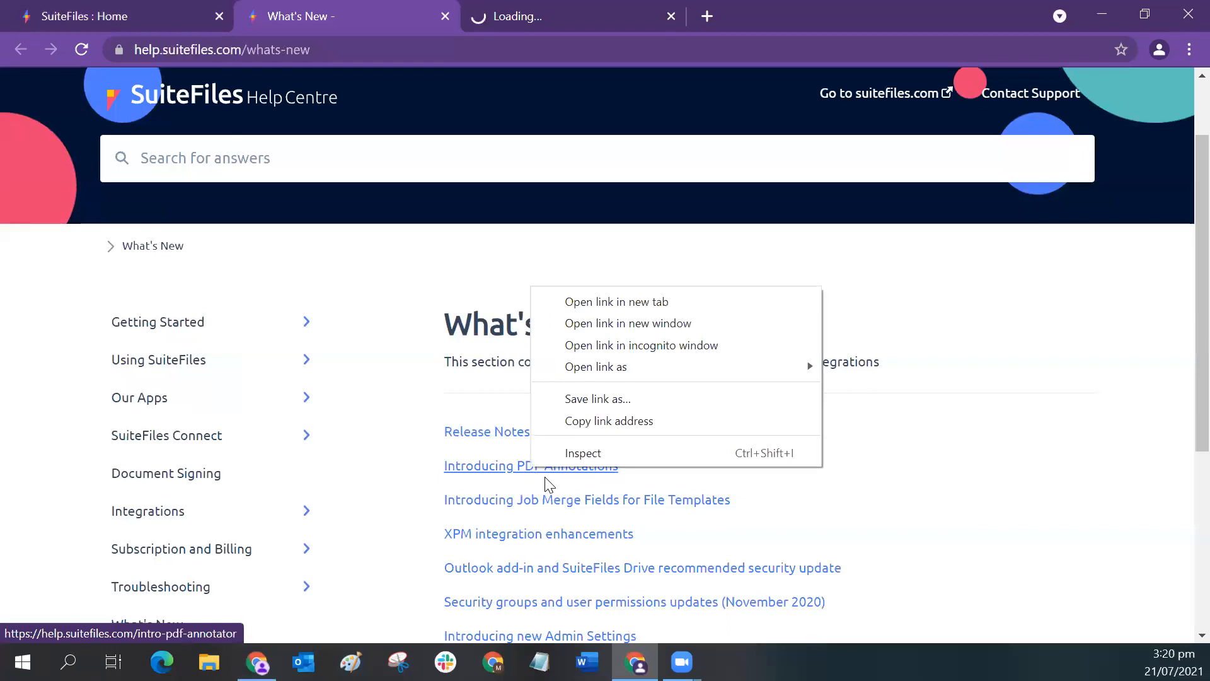
left_click(579, 303)
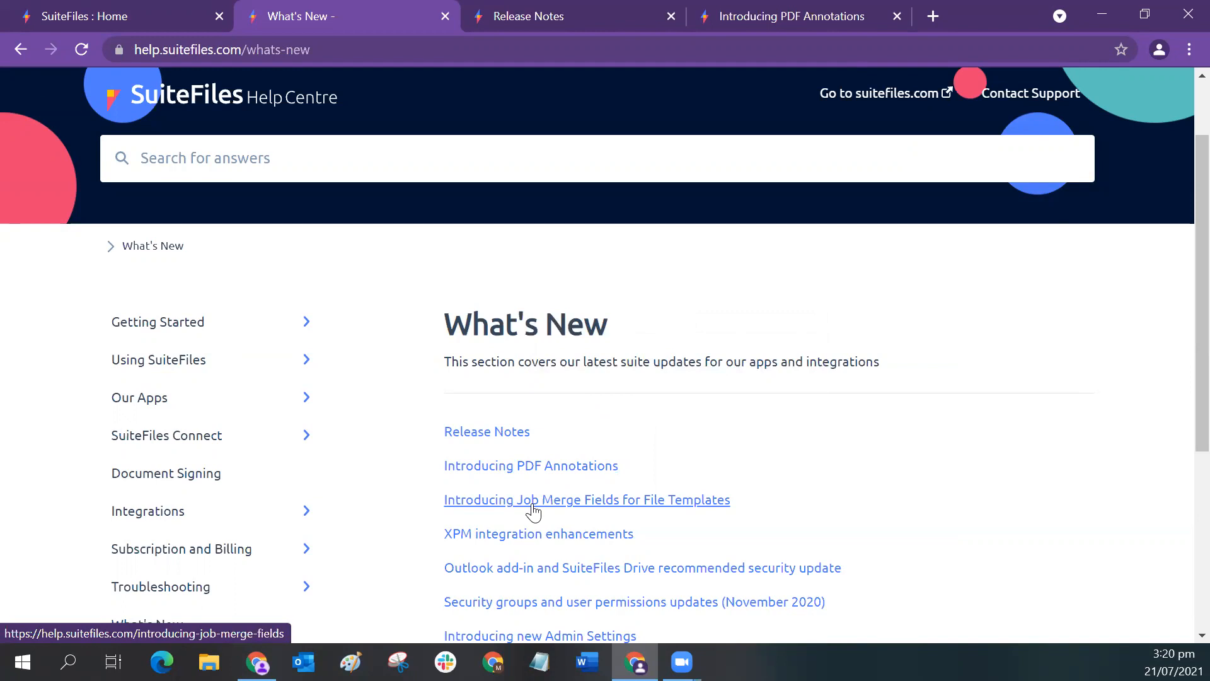
- Read the 20 July release note and follow its link to the full PDF Annotations update, down to the markup instructions
left_click(541, 21)
scroll(670, 342, "down", 3)
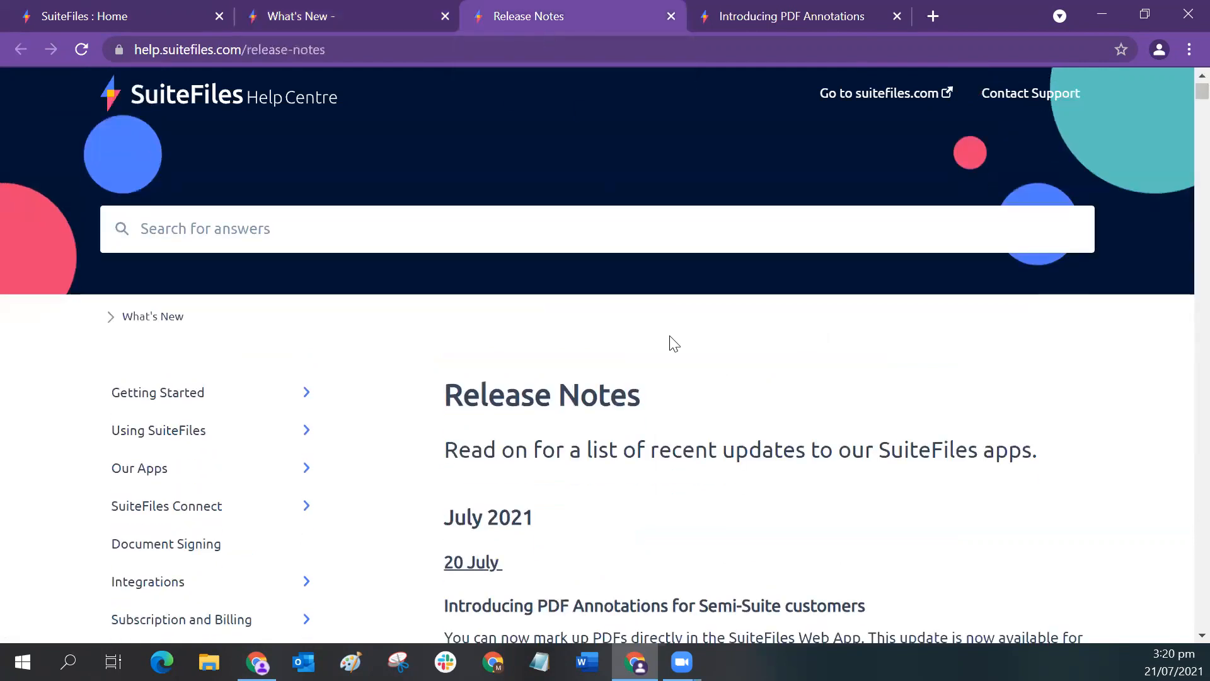
scroll(907, 432, "down", 4)
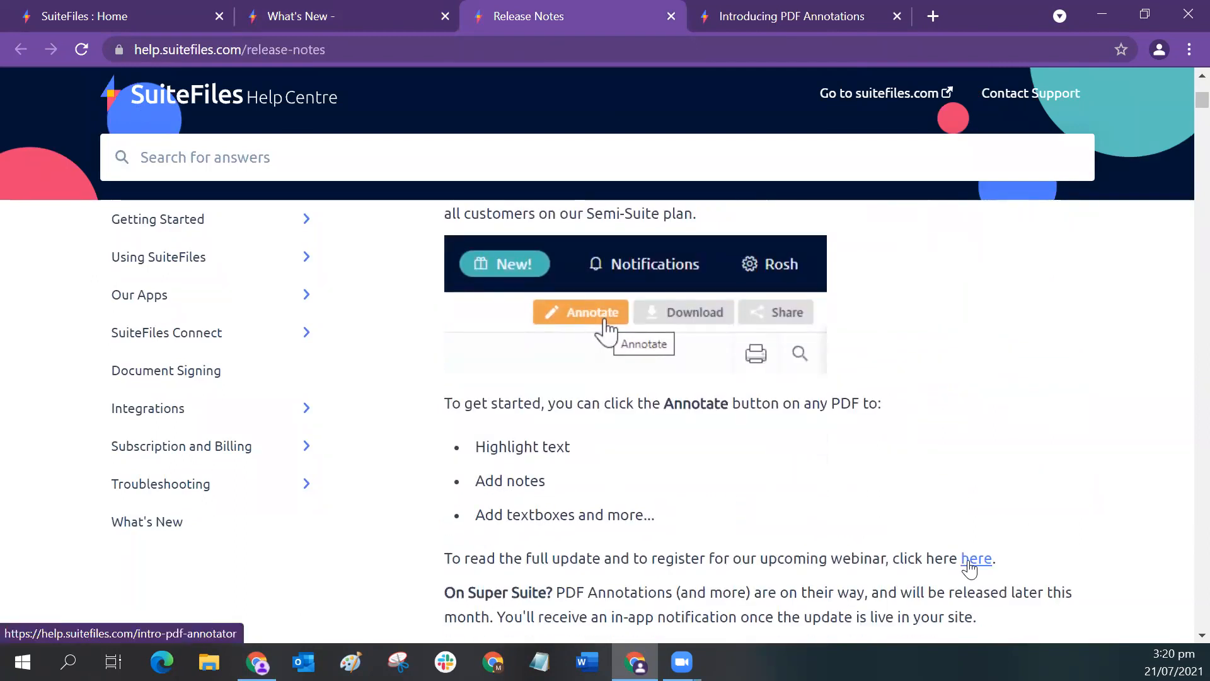
left_click(971, 568)
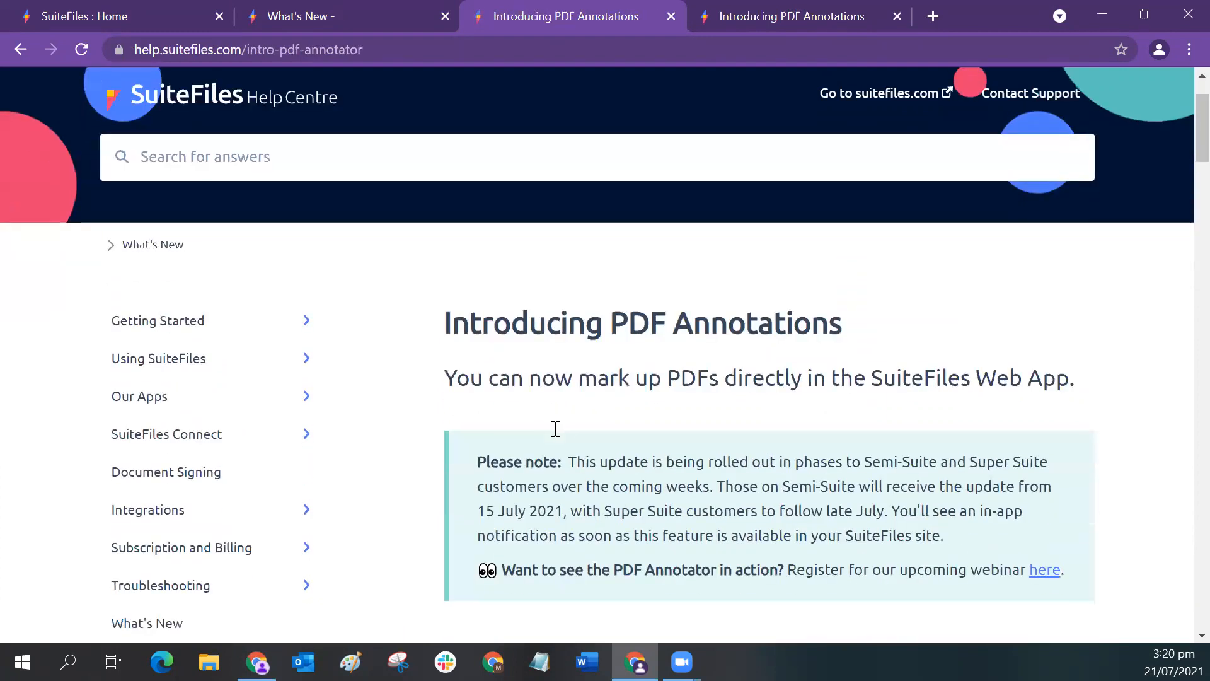
scroll(555, 429, "down", 12)
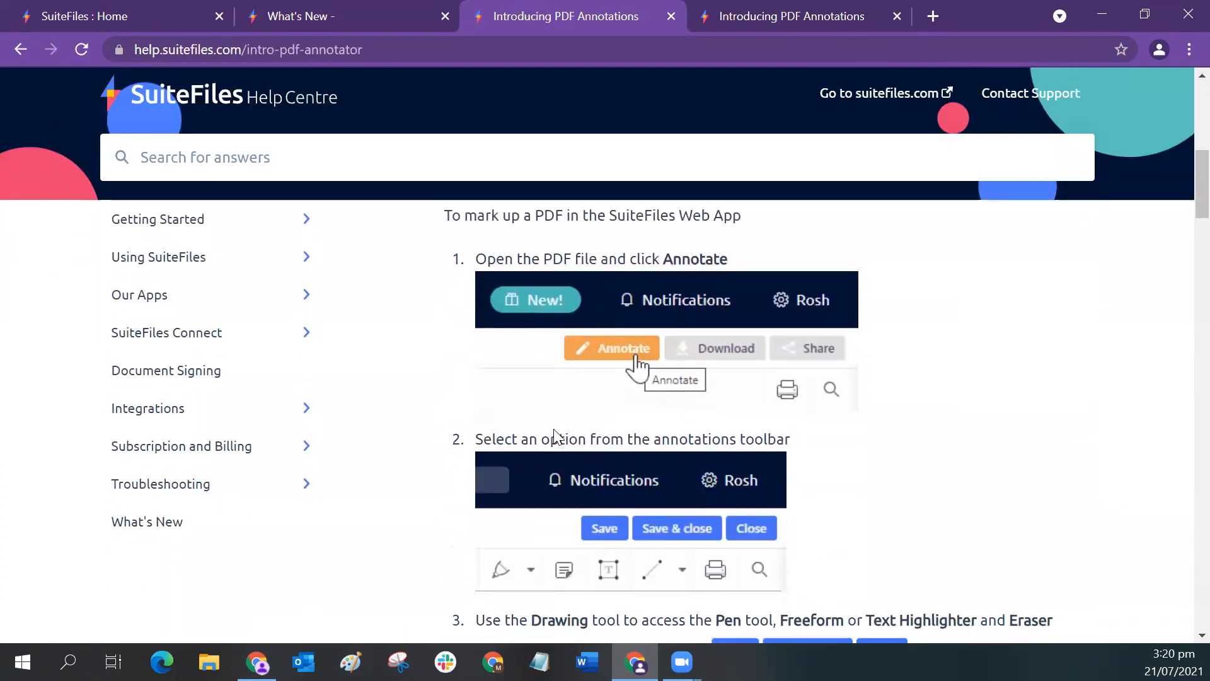